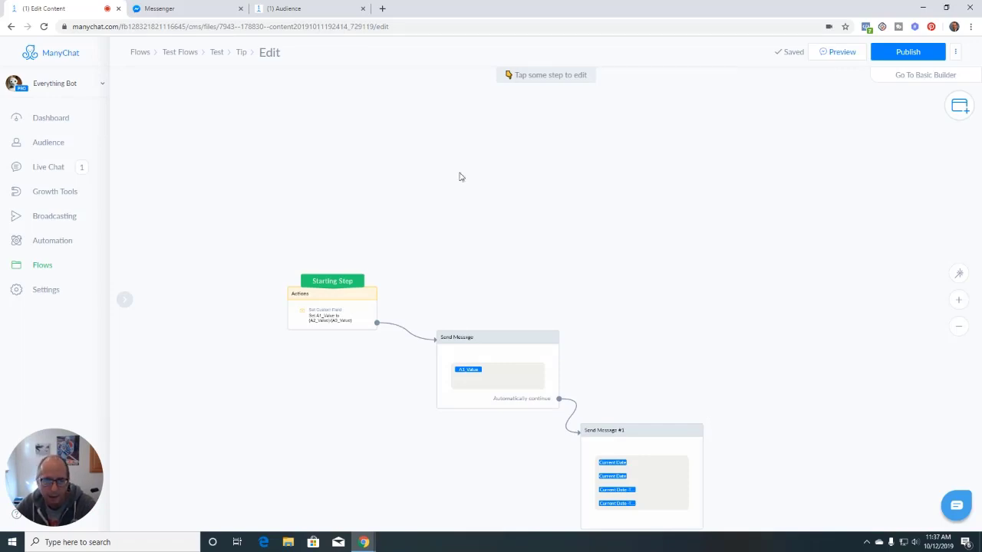
- Examine the subscriber's stored A1_Value custom field in the Audience profile, then close its editor without changing it
click(319, 8)
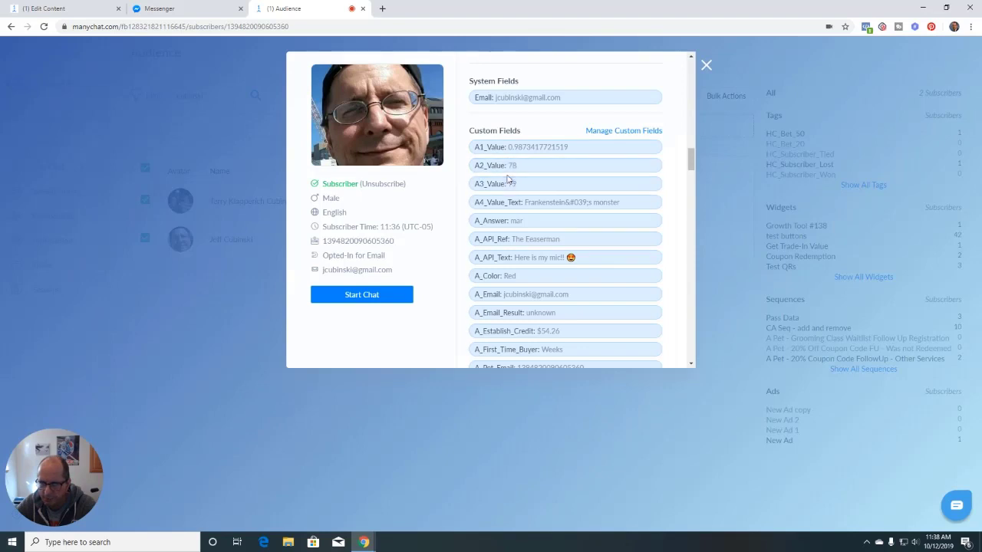
click(569, 150)
drag(551, 172, 460, 175)
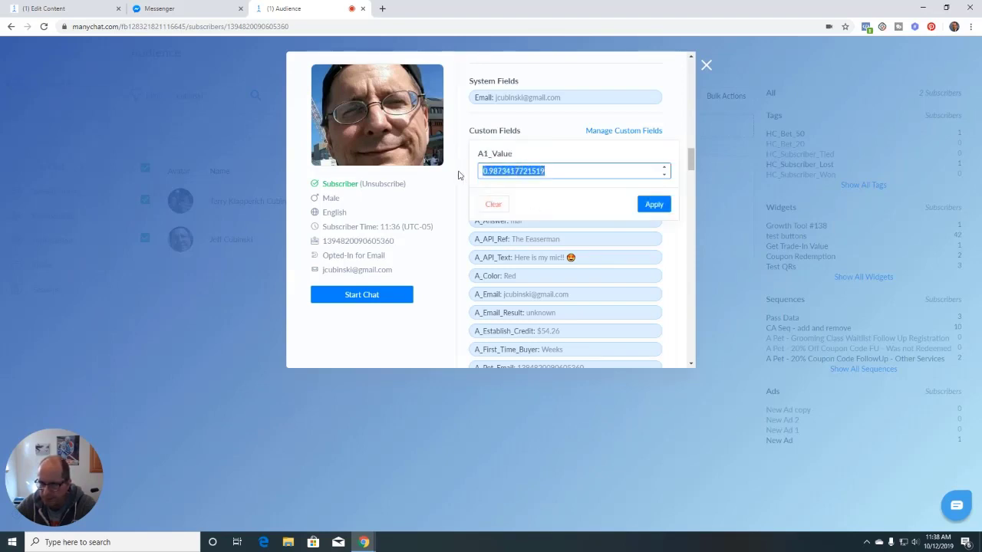
click(554, 204)
click(665, 116)
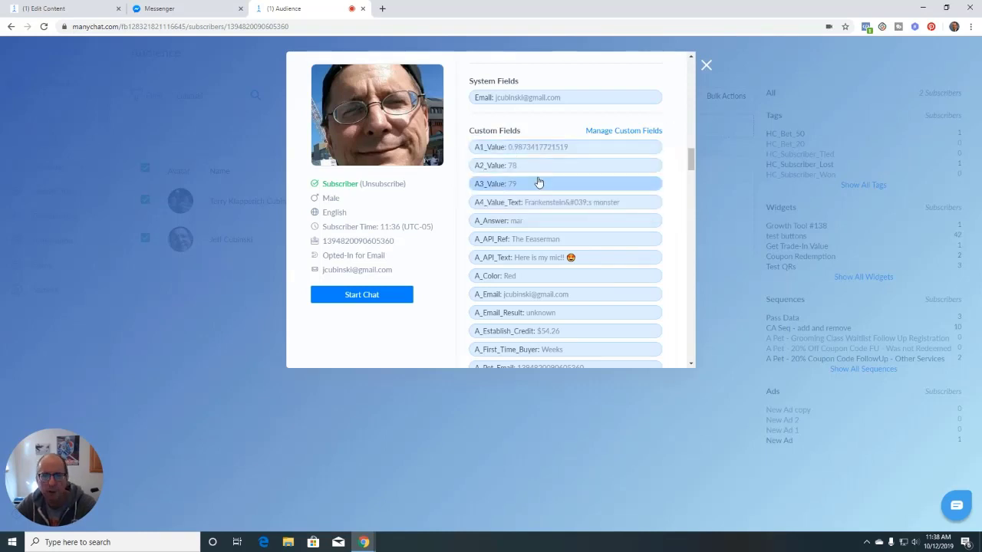
- Add a separate Actions step to the flow above the existing steps and give it a Set Custom Field action
click(112, 11)
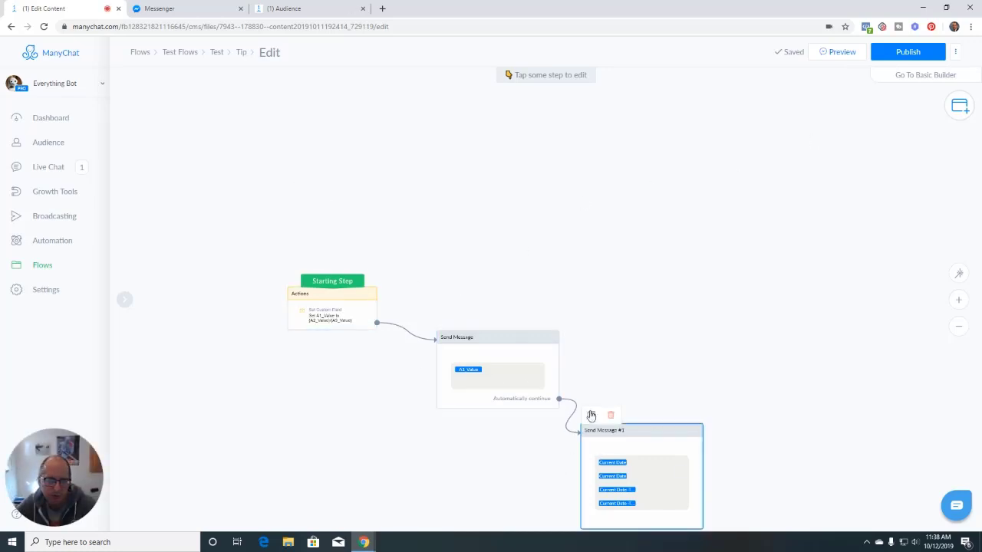
click(558, 188)
click(575, 206)
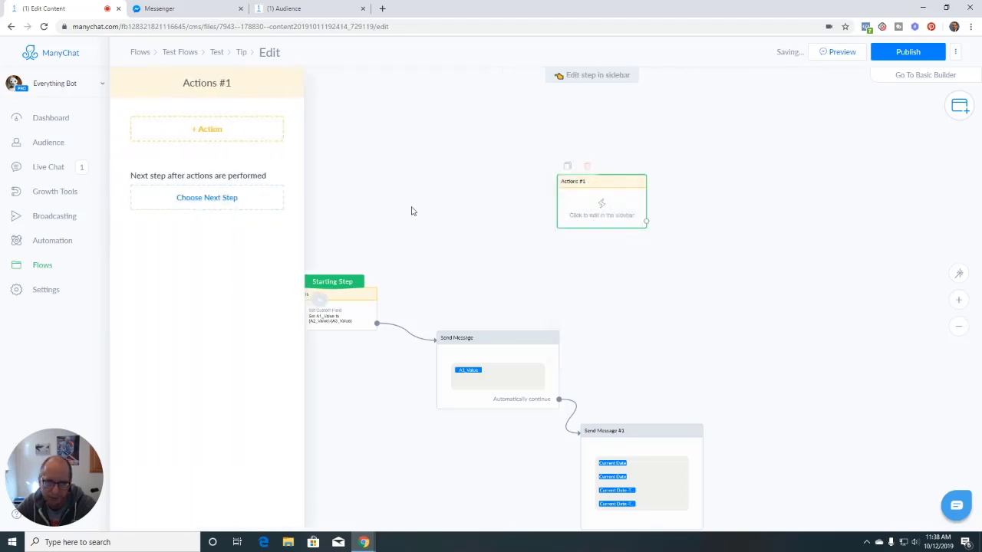
click(205, 132)
scroll(184, 259, down, 1)
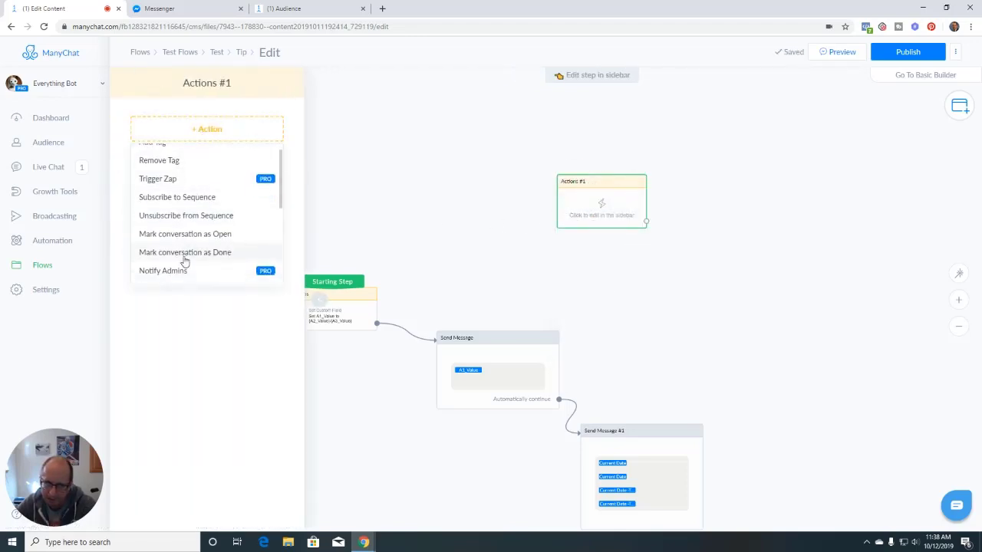
scroll(184, 260, down, 3)
click(171, 202)
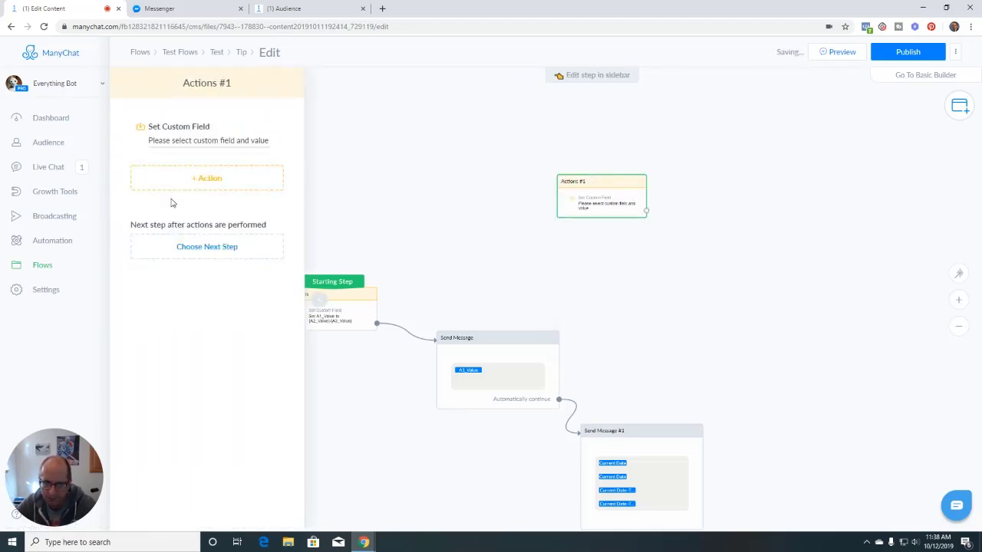
- Make the Set Custom Field action target A1_Value with the Use Custom Formula operation
click(201, 145)
click(323, 135)
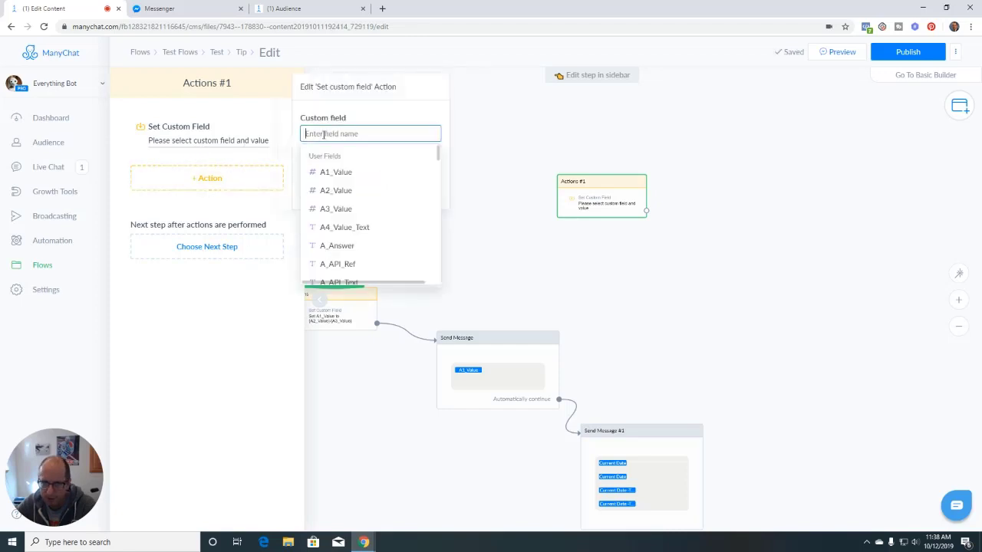
click(349, 178)
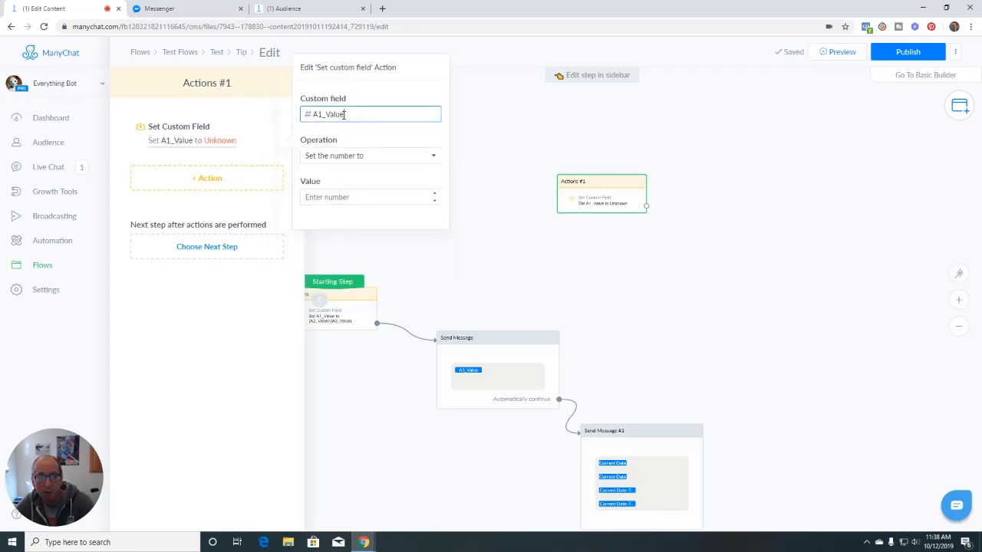
click(356, 161)
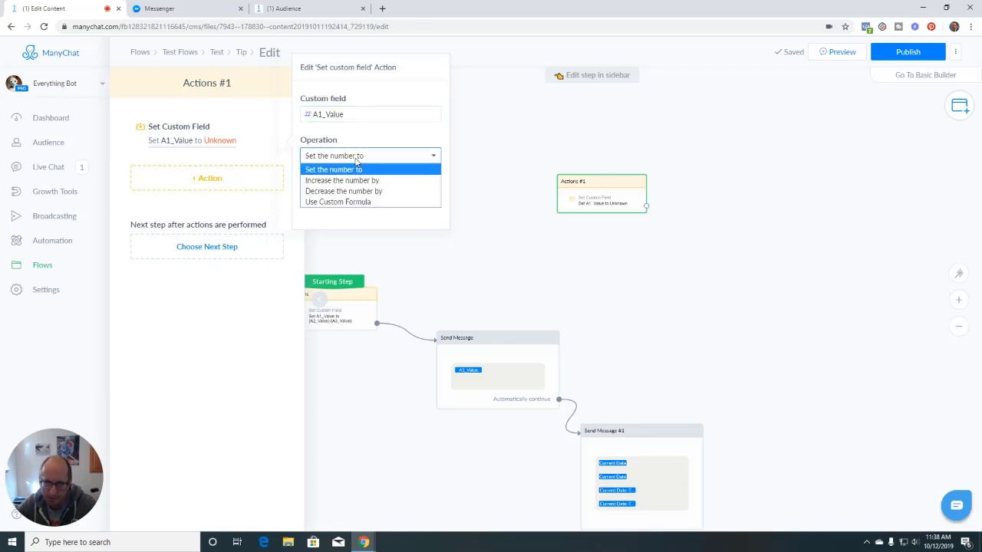
click(356, 202)
- Enter the formula A2_Value divided by A3_Value as the custom field's value, using the field variables
click(330, 188)
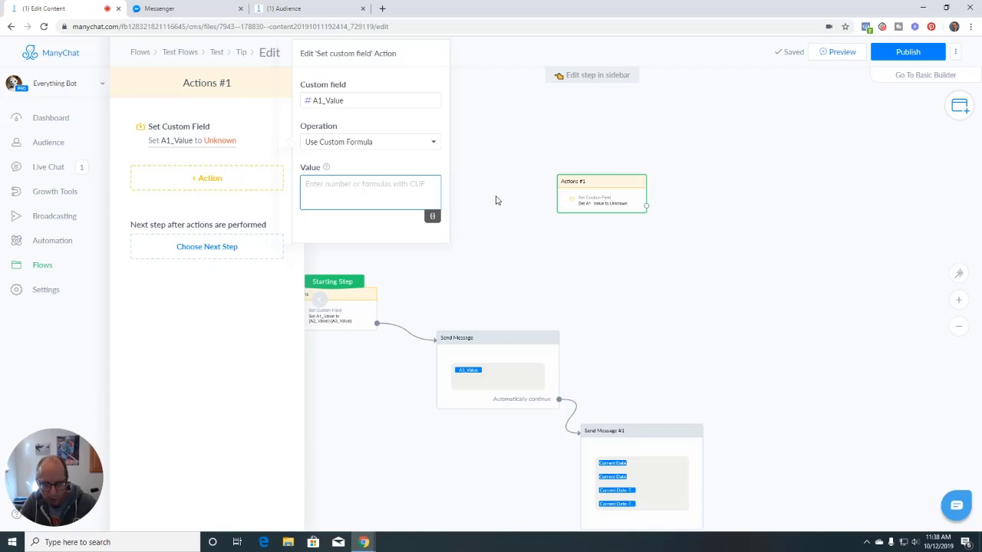
text({)
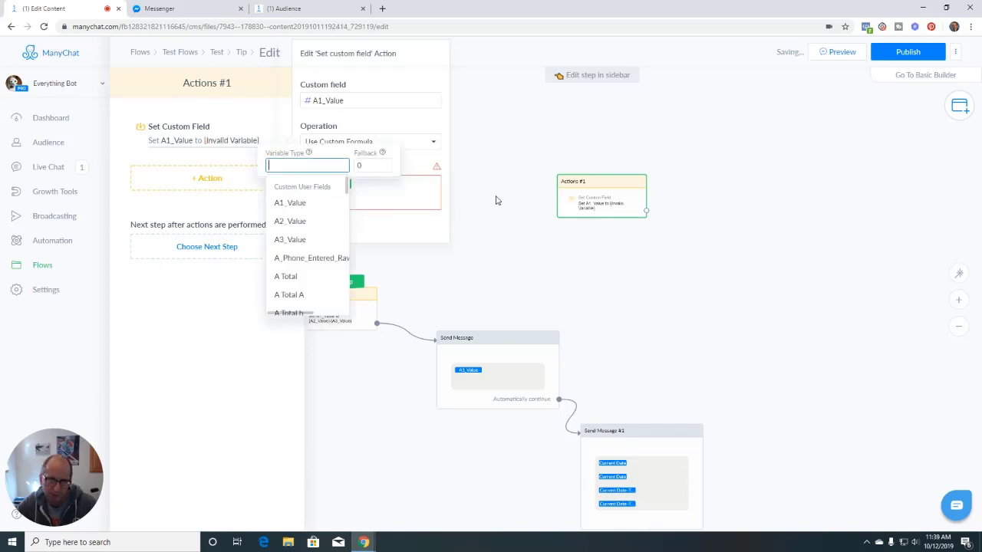
click(313, 222)
click(359, 184)
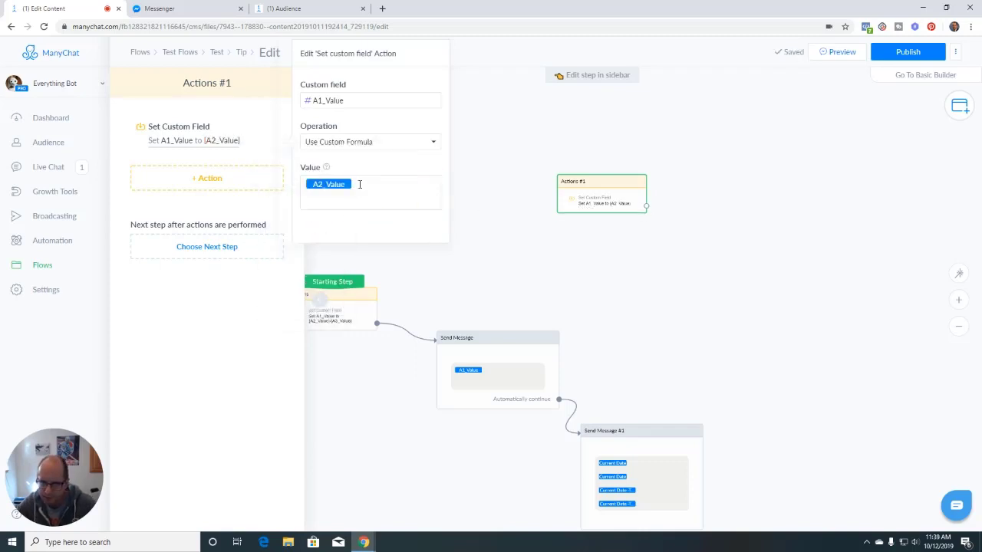
click(359, 184)
text(/)
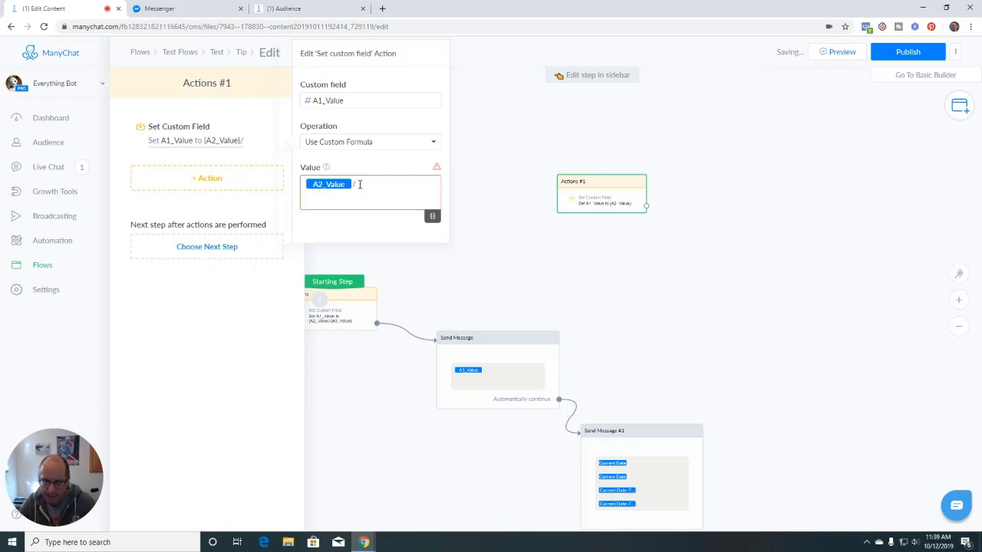
text({)
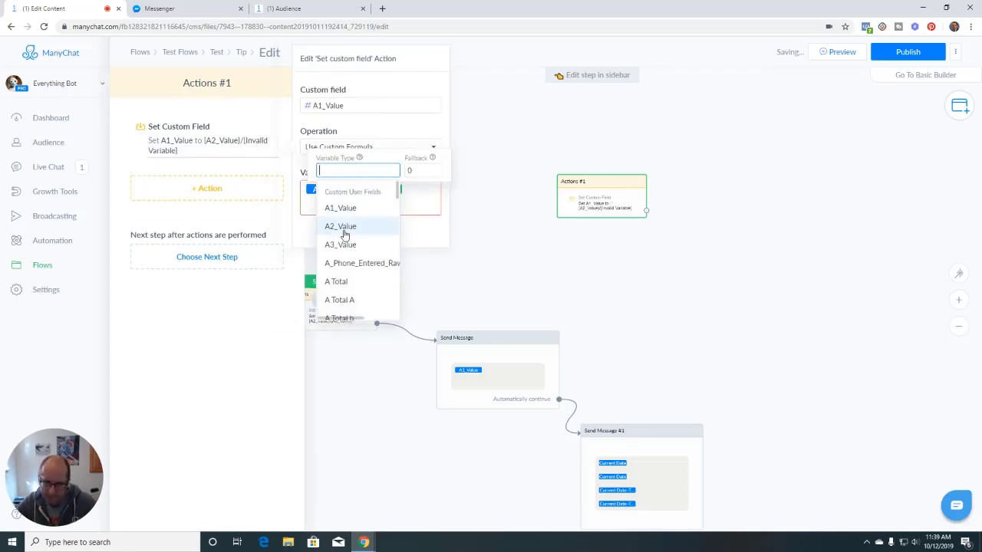
click(344, 226)
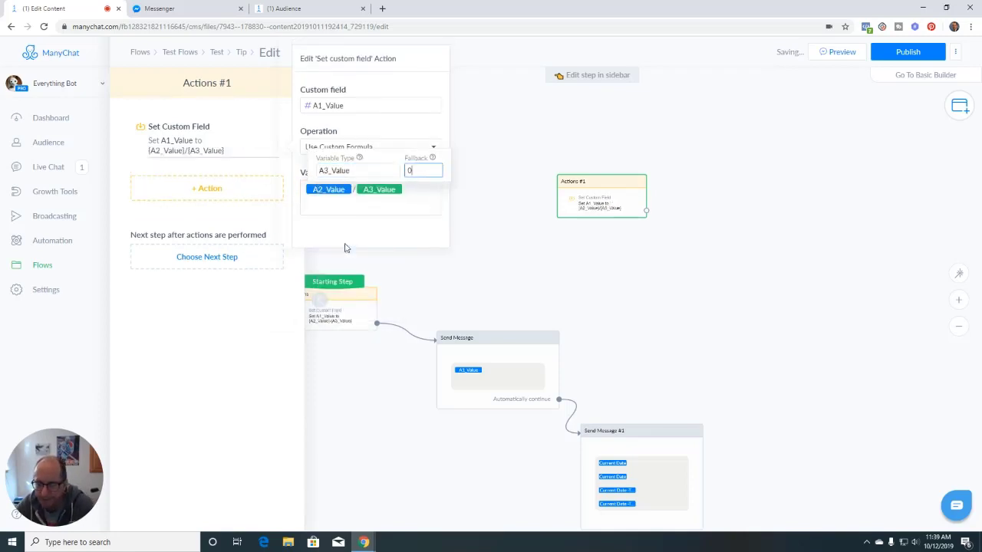
click(473, 235)
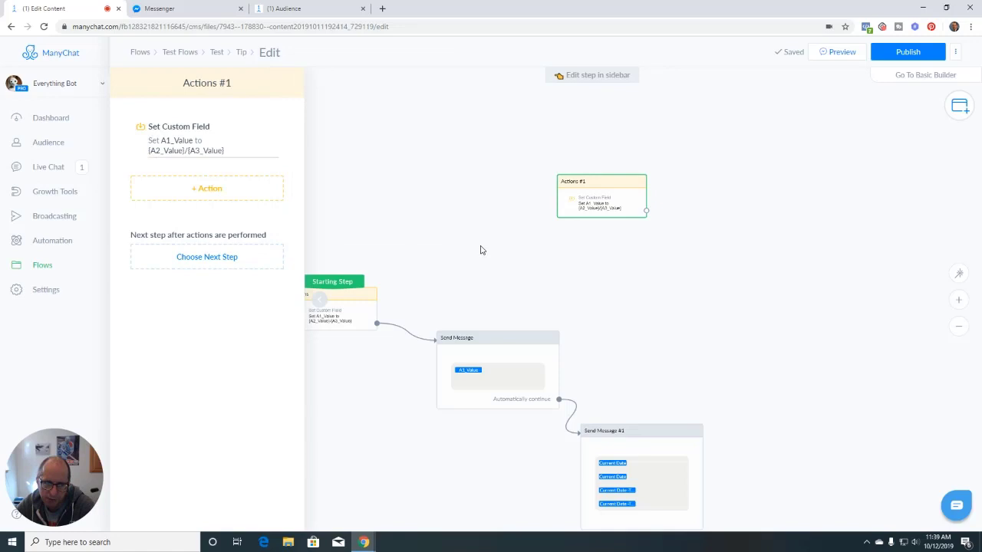
- Connect a new Send Message step to the new Actions step with the text "Hey {First Name} here are your results:"
drag(647, 211, 678, 270)
click(708, 276)
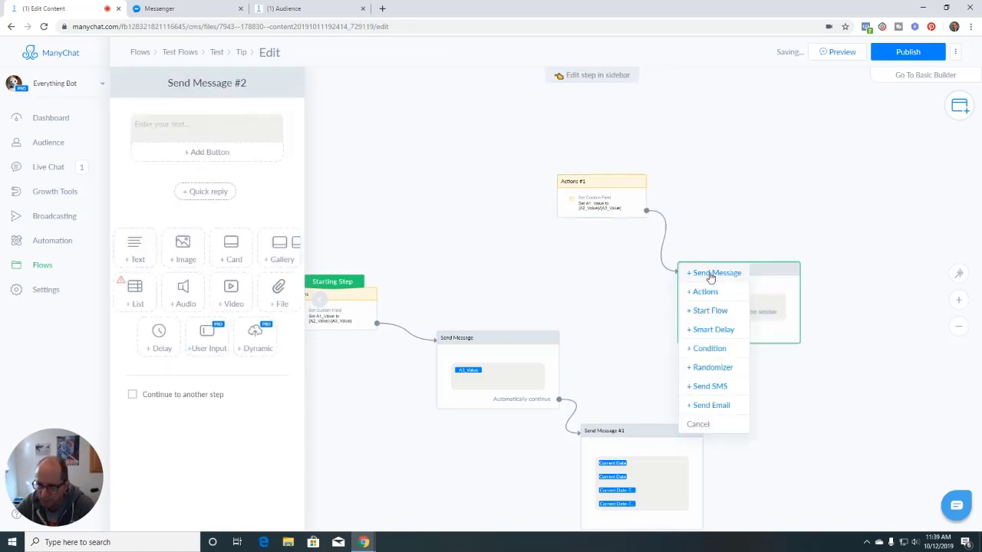
click(201, 126)
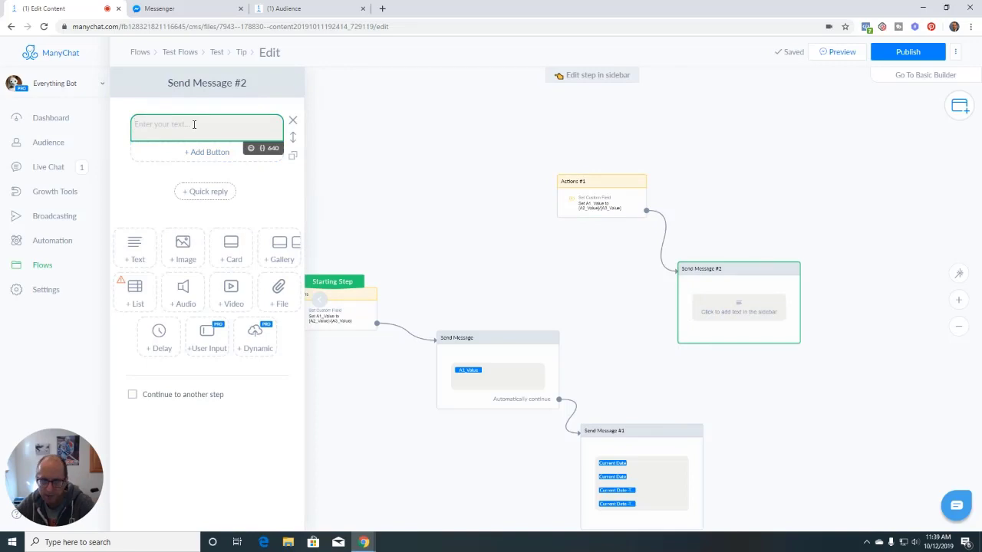
text(H)
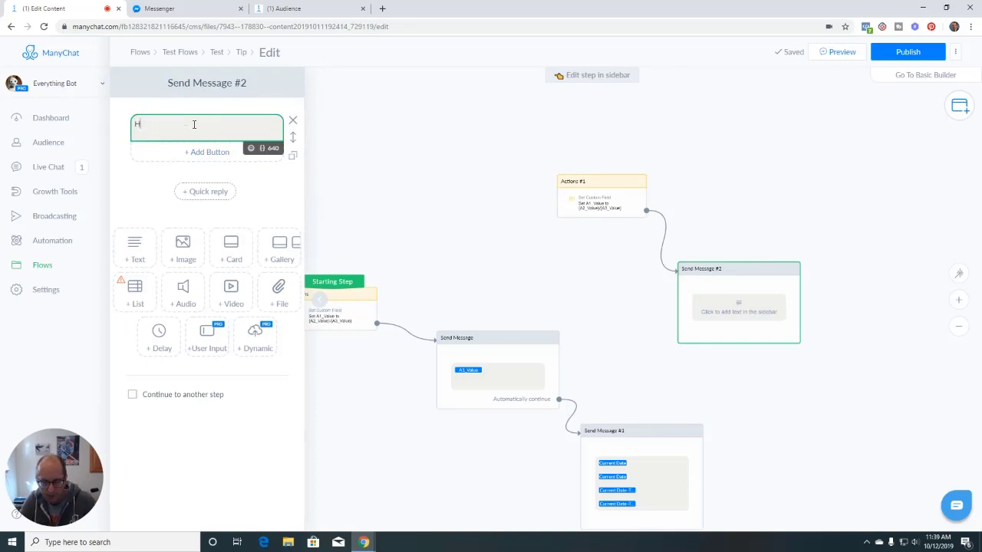
text(ey {{)
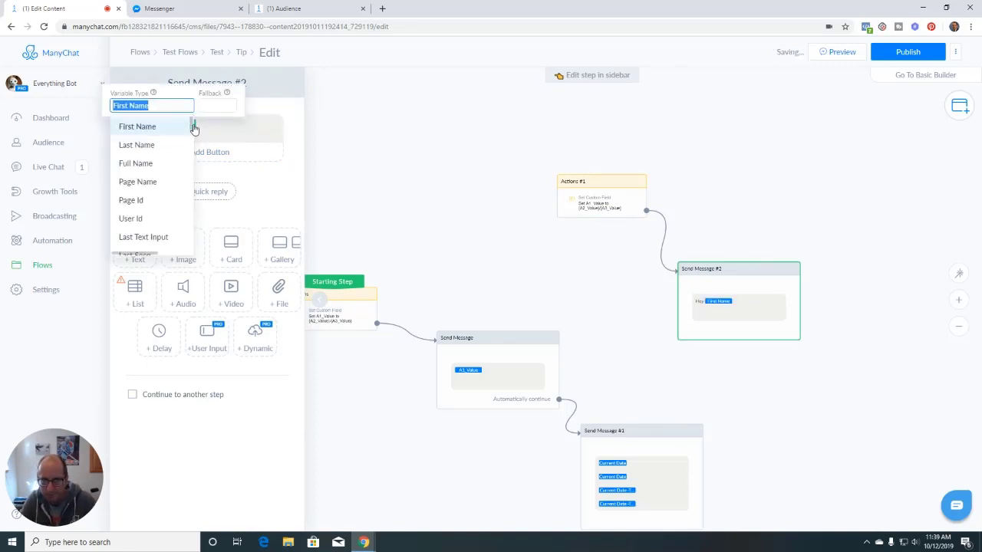
click(211, 128)
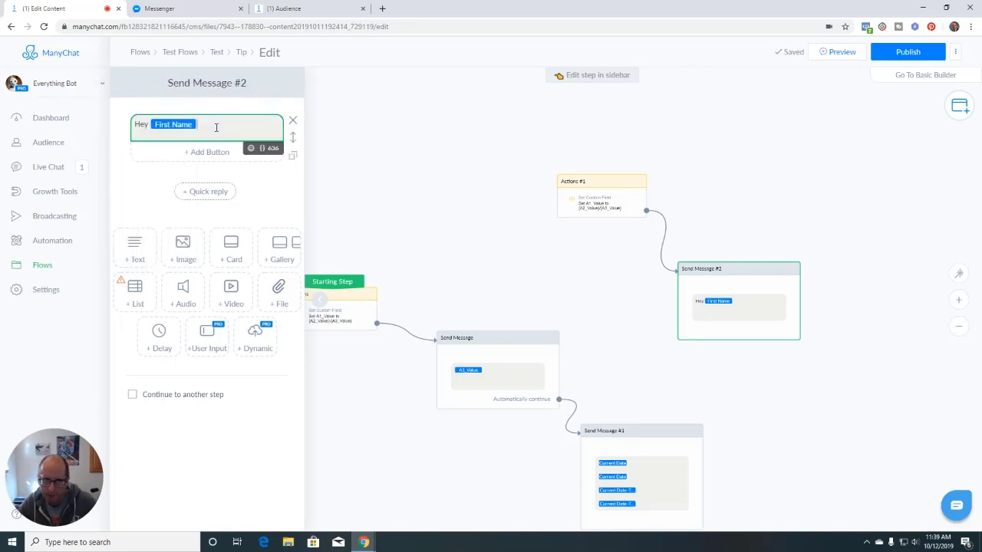
text(here are)
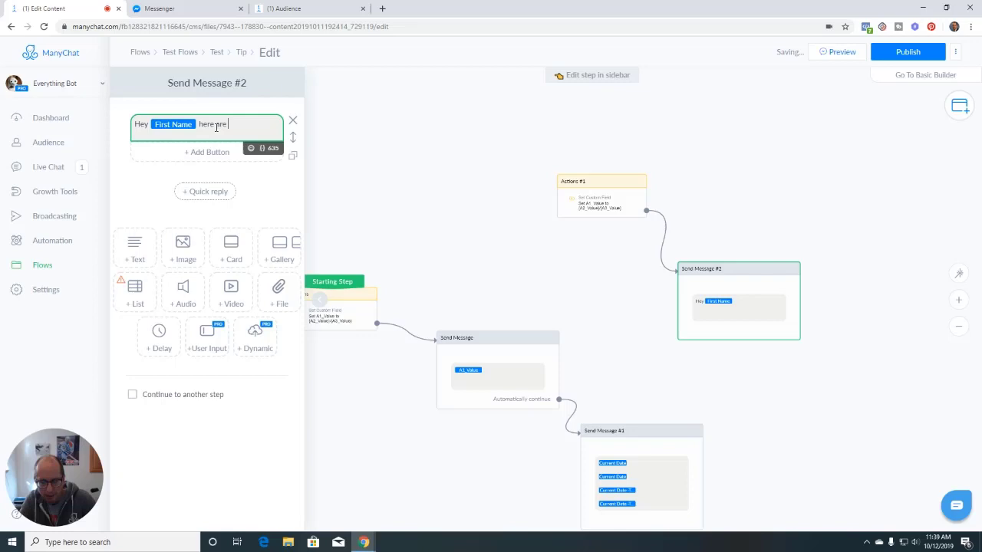
text( your results)
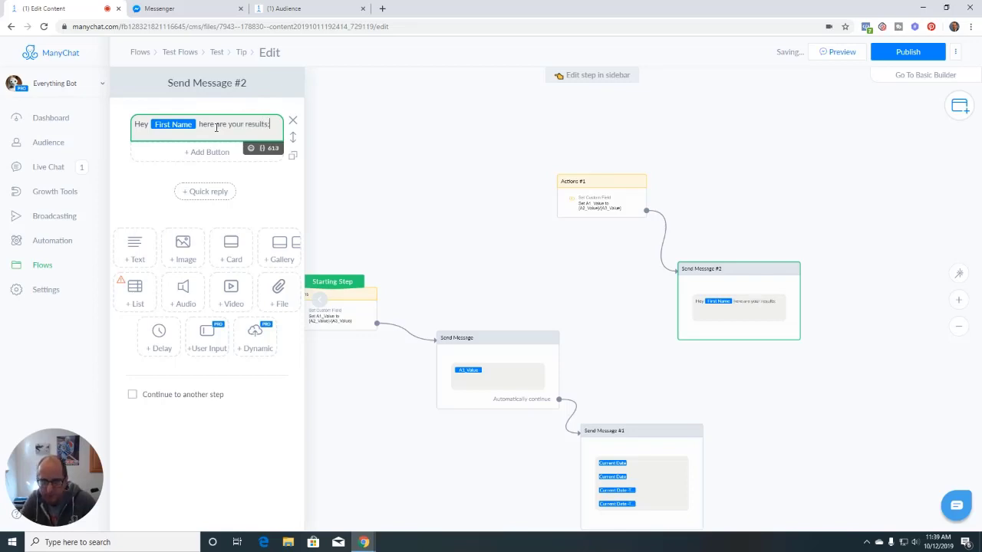
text(:)
- Insert the A1_Value variable below the greeting and set its decimals count to 1 digit
key(Return)
key(braceleft)
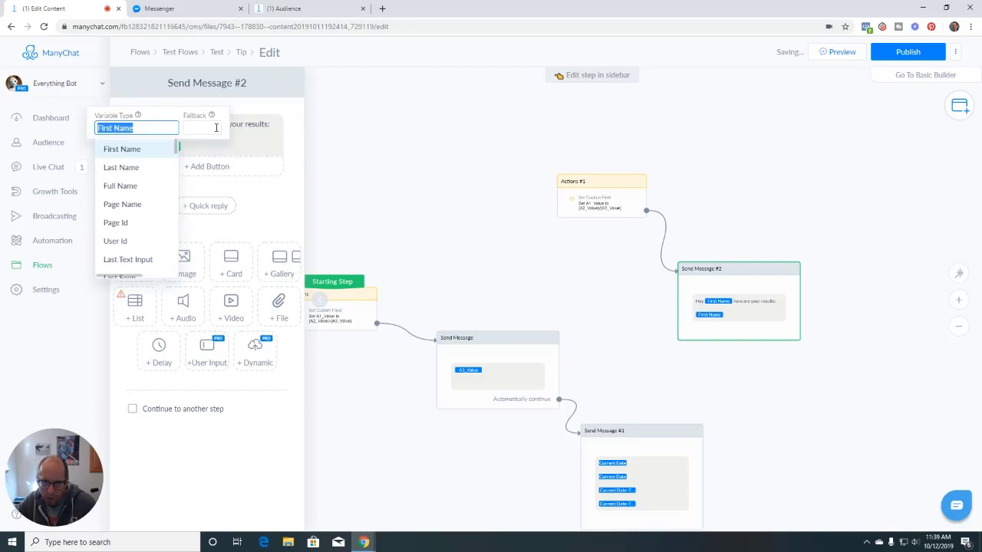
text(A1)
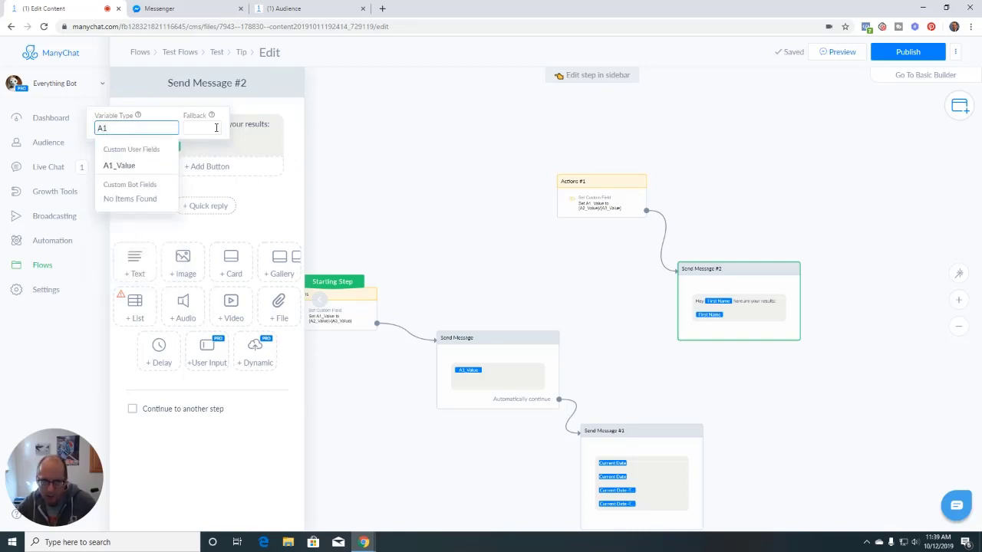
click(118, 165)
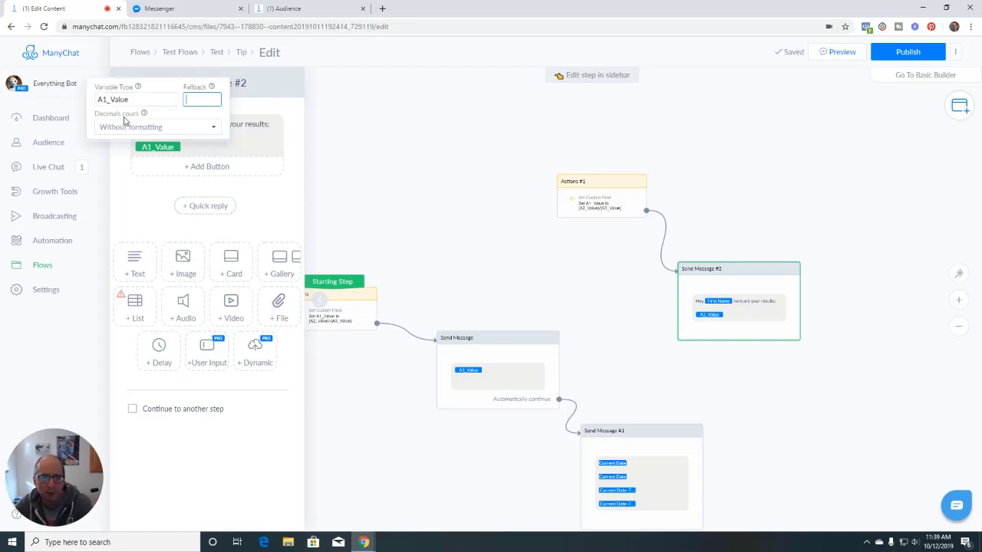
mouse_move(144, 114)
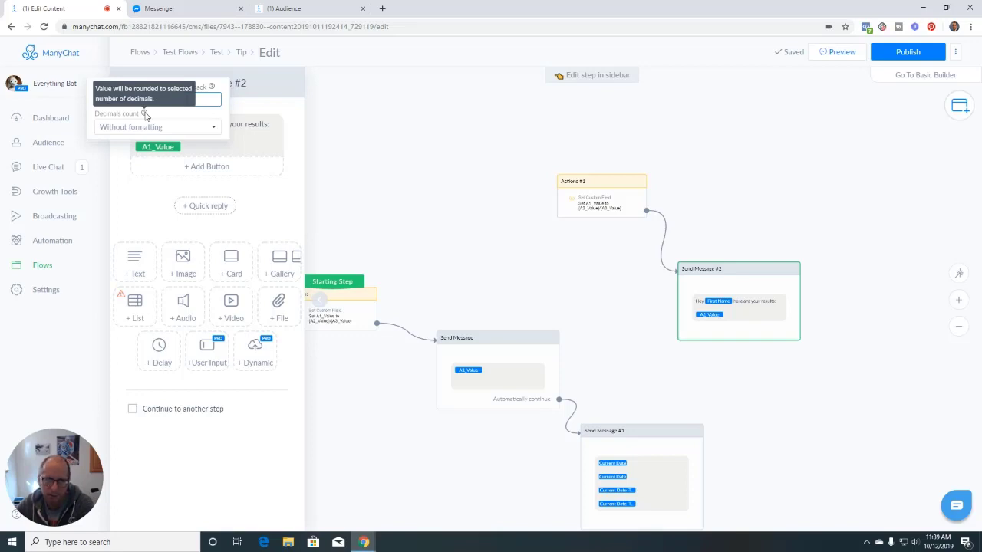
click(155, 127)
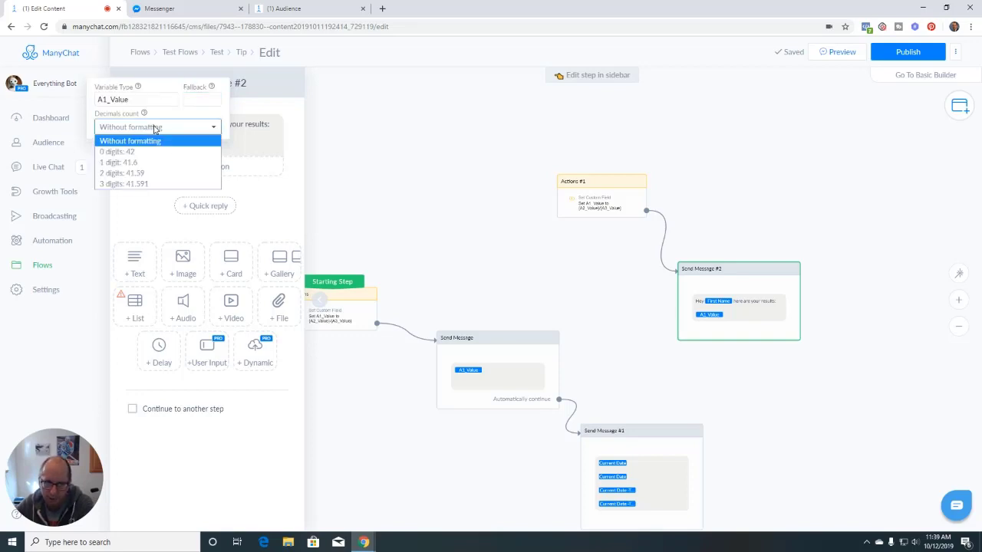
click(135, 163)
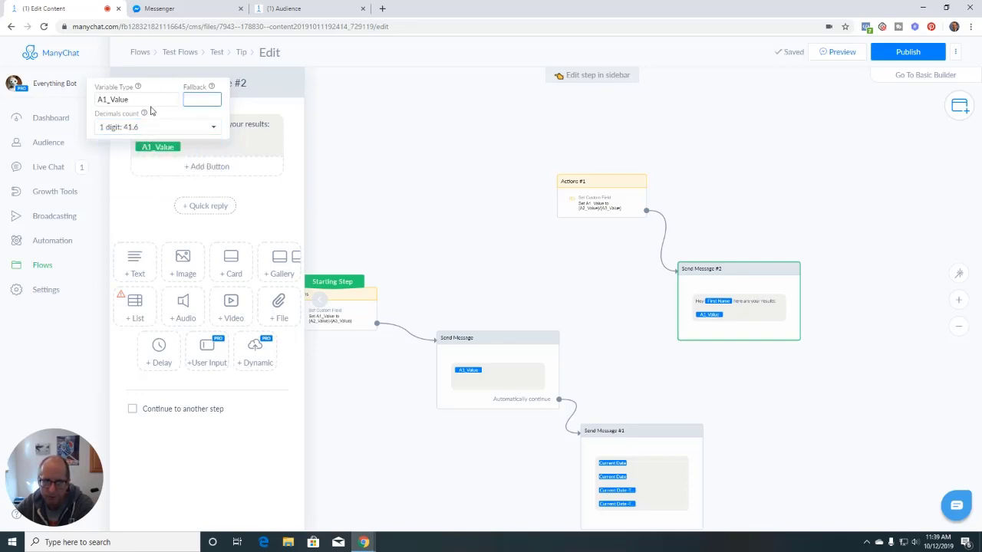
click(226, 141)
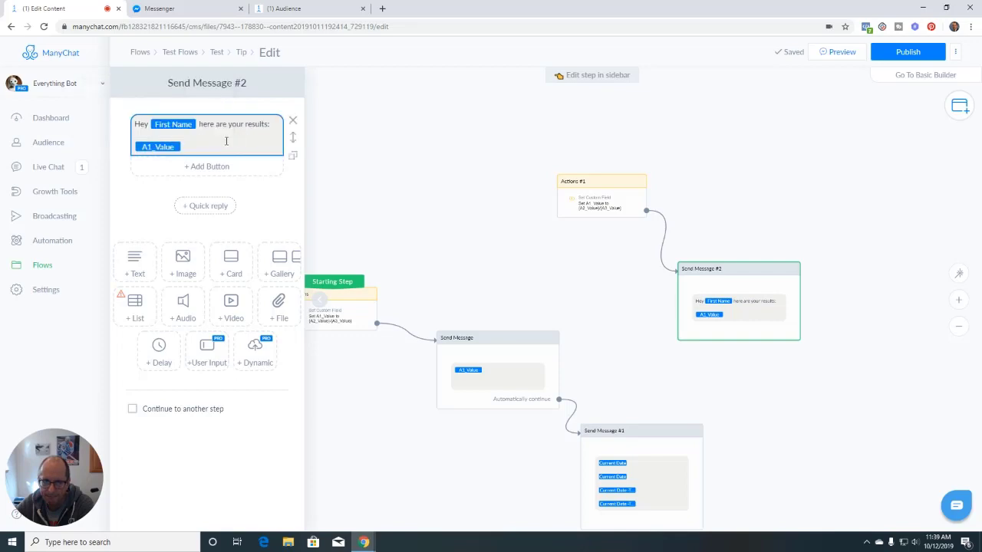
- Add a line with a dollar sign and the A1_Value variable below the existing result, with its decimals count at 2 digits
click(187, 147)
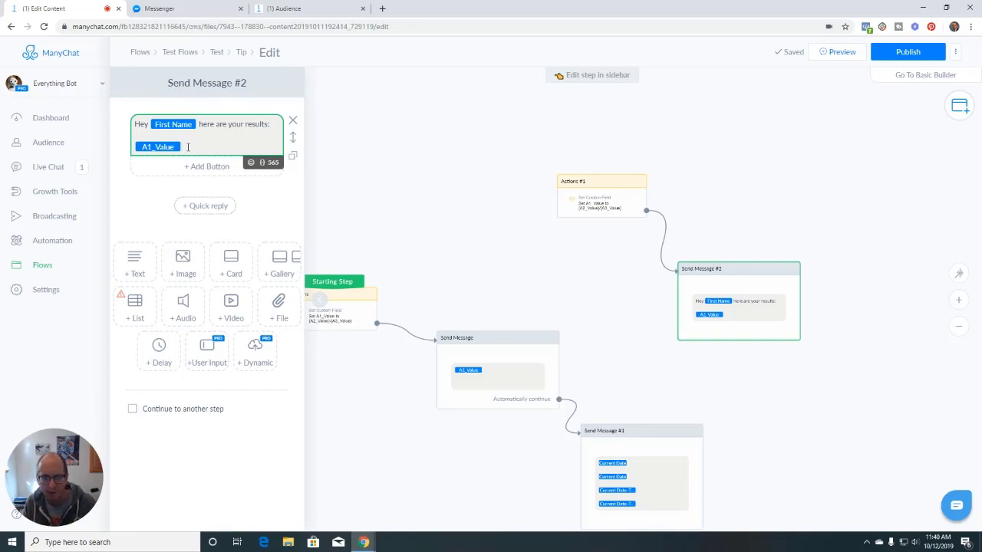
key(Return)
key(Return)
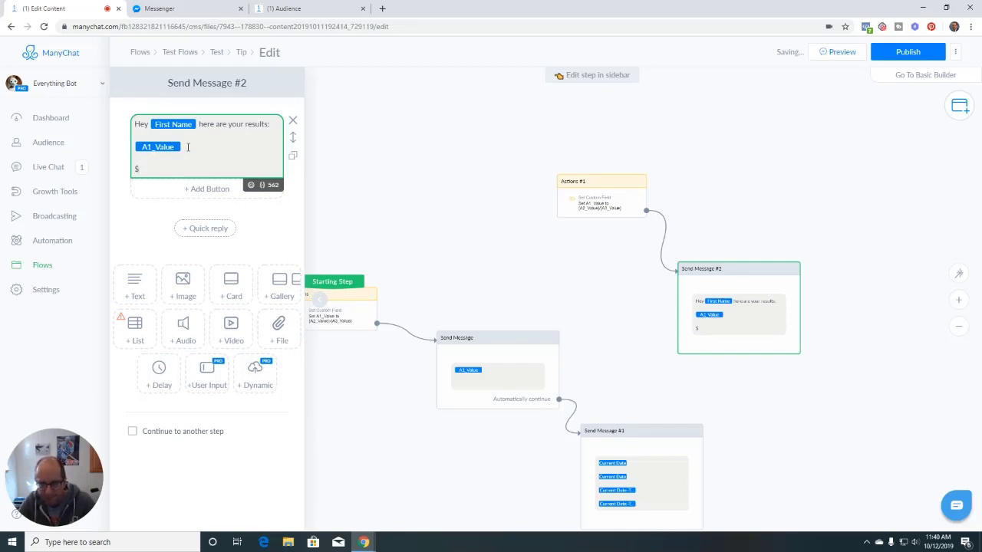
text({)
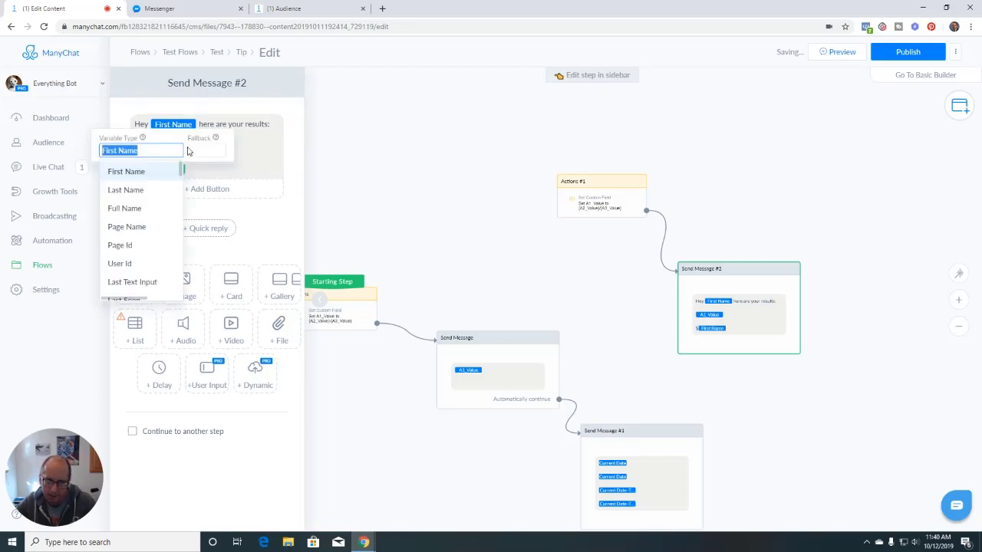
text(a1)
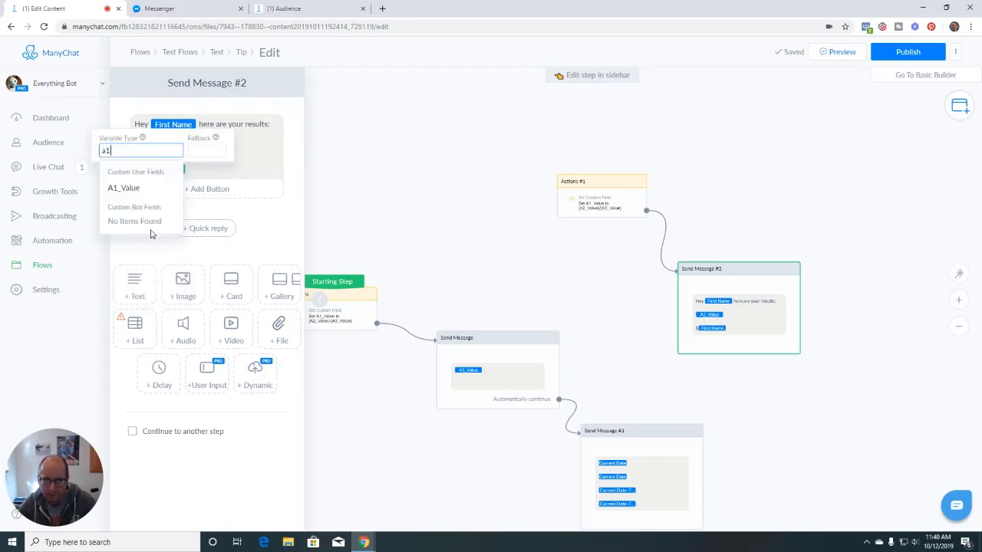
click(135, 189)
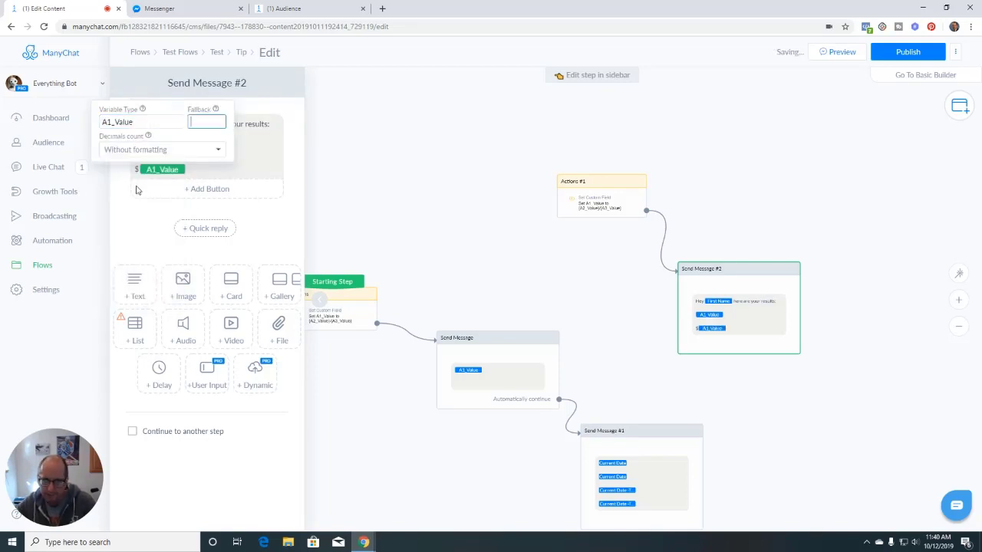
click(161, 151)
click(132, 191)
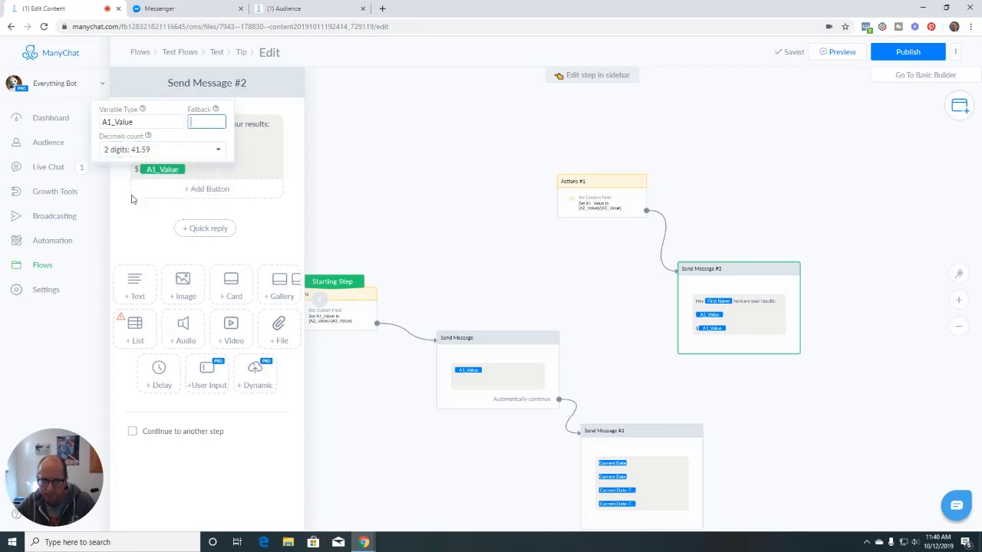
click(201, 171)
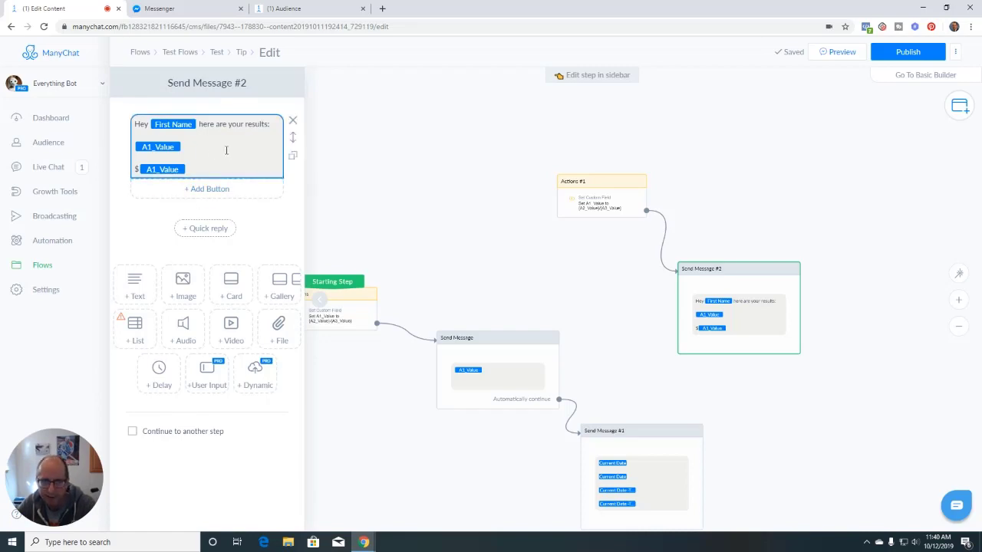
- Publish the flow, send a preview of it and check the Everything Bot chat in Messenger for the message
click(537, 265)
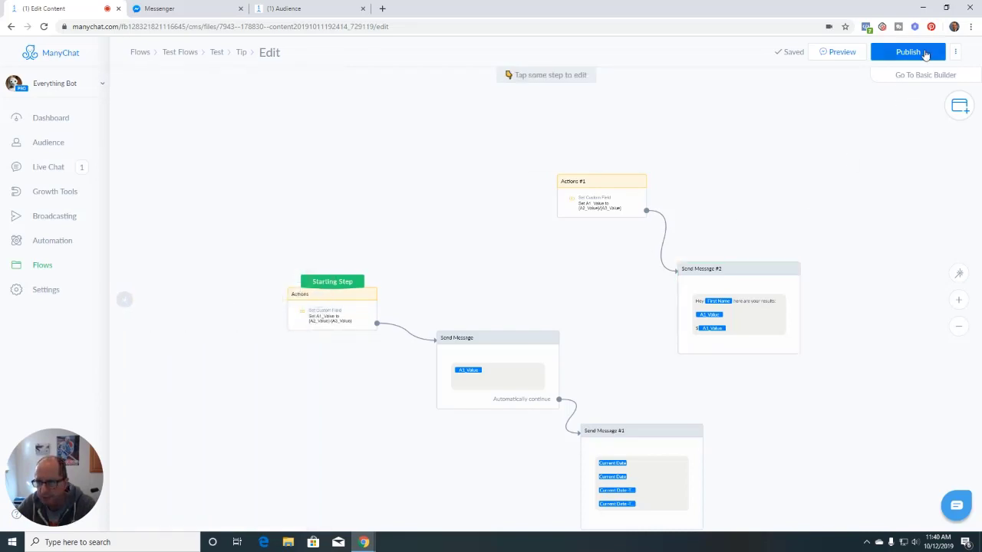
click(927, 52)
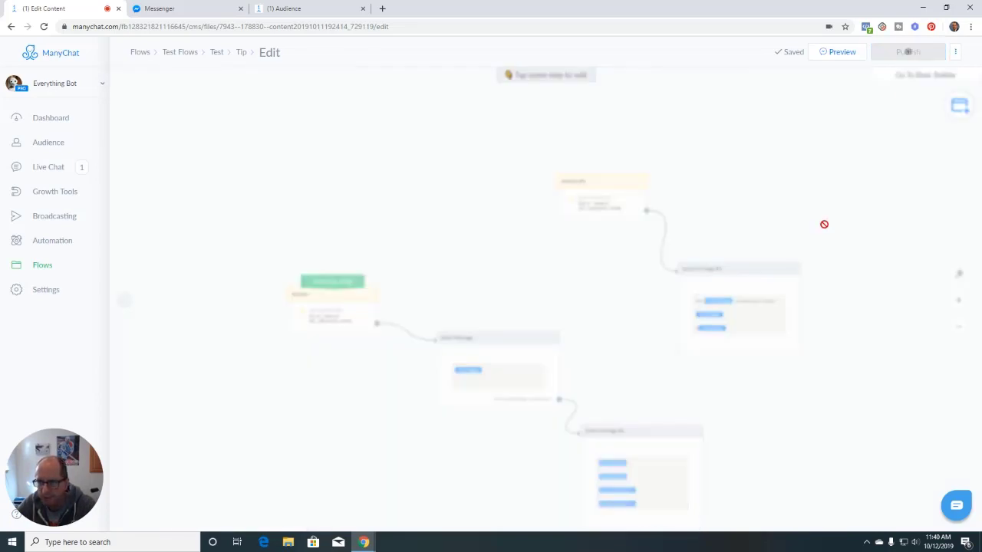
click(831, 53)
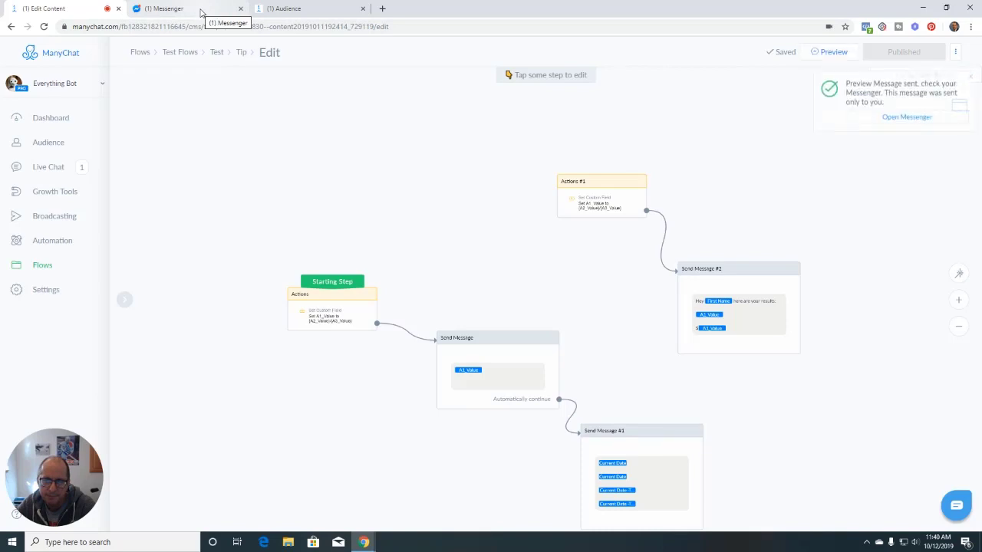
click(200, 12)
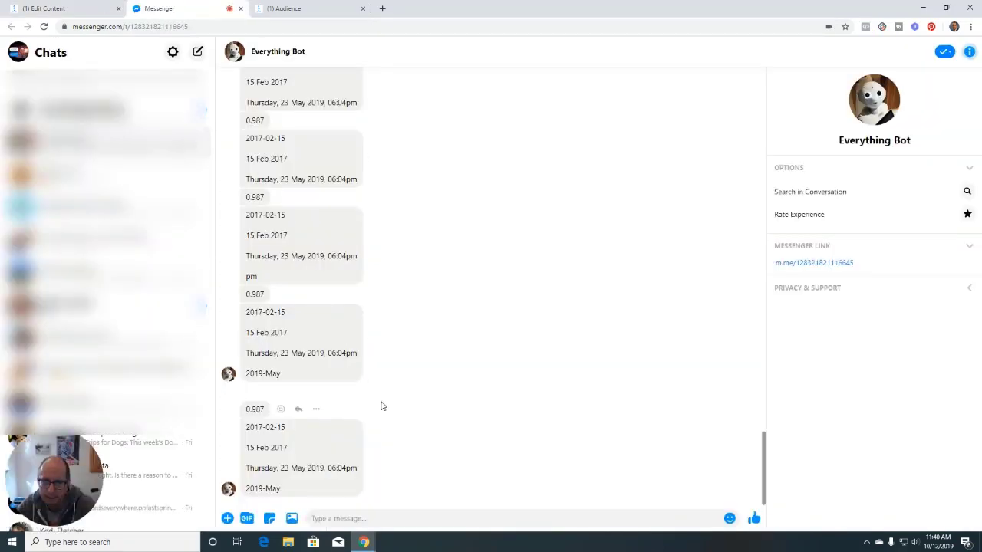
scroll(382, 406, up, 2)
scroll(382, 406, down, 2)
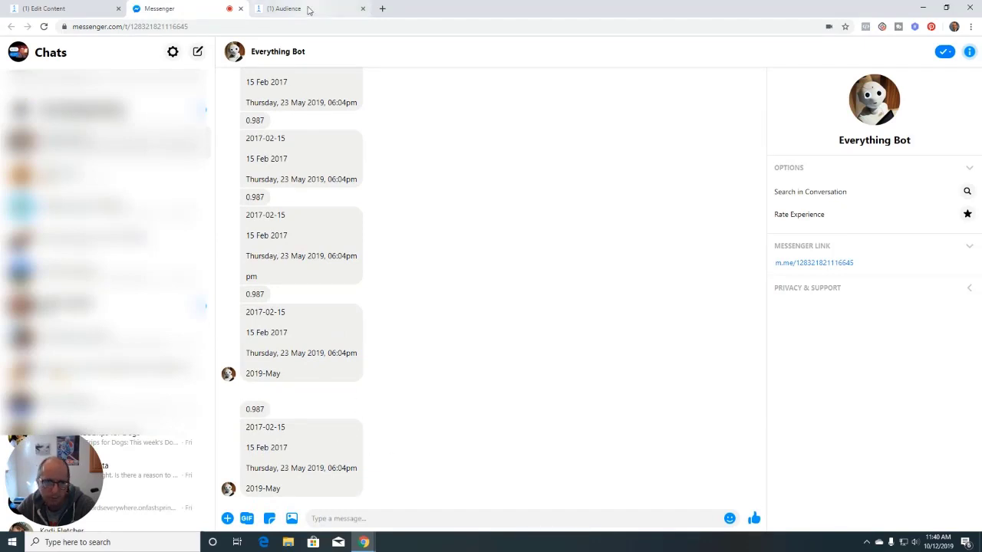
- Return to the ManyChat flow editor and make Actions #1 the flow's starting step
click(84, 10)
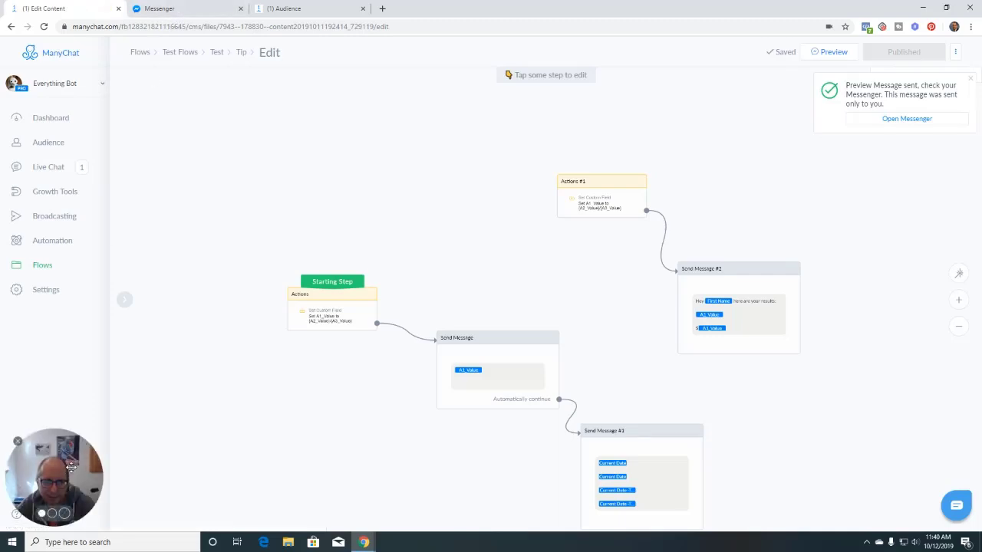
drag(72, 472, 907, 192)
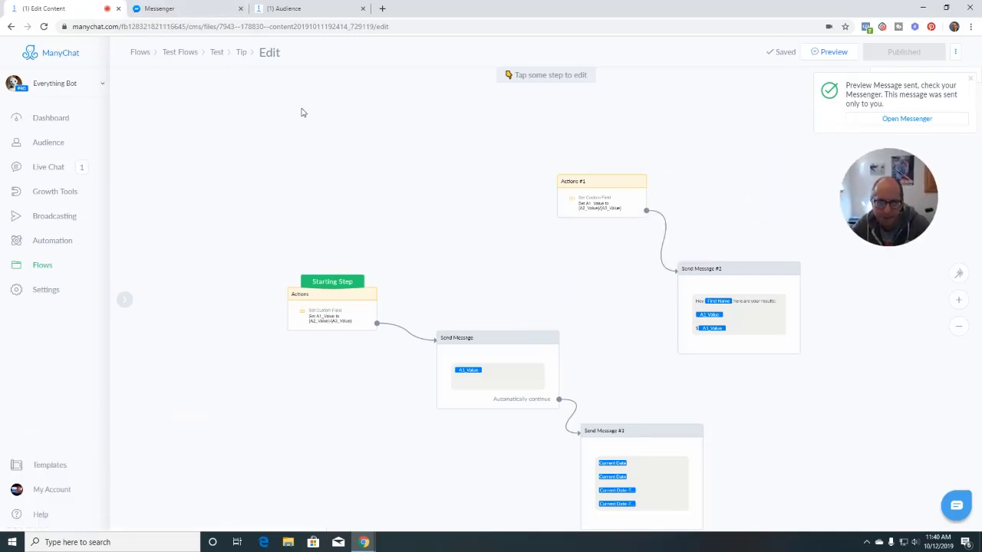
drag(335, 285, 617, 185)
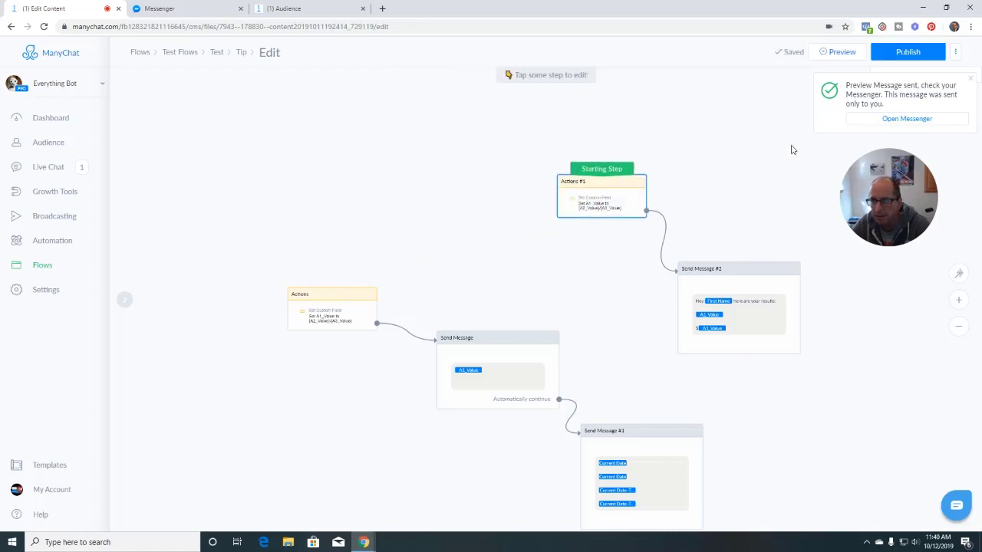
- Publish the flow with the new starting step and view its preview message in Messenger
click(908, 53)
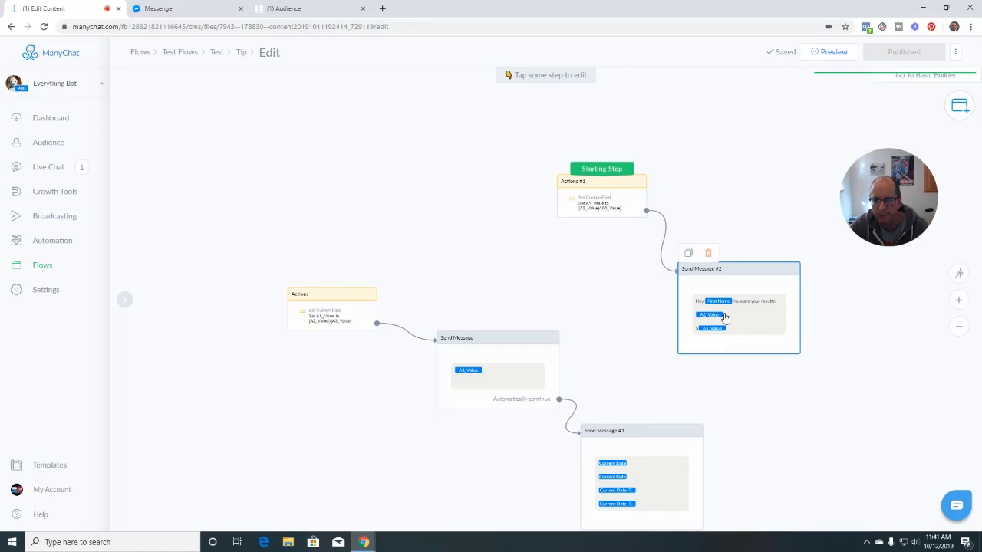
click(837, 54)
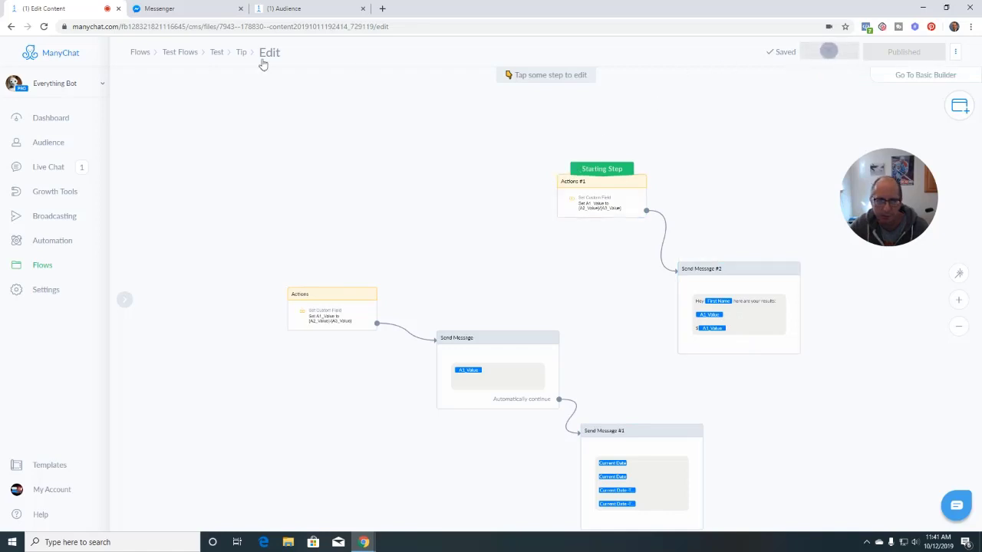
click(203, 14)
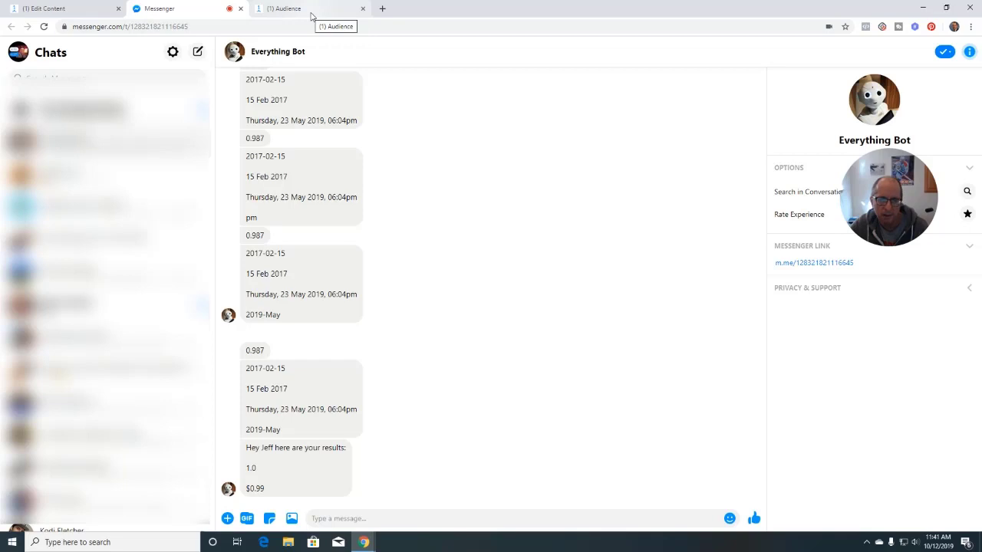
- Compare the results in the Messenger preview with the A1_Value custom field on the subscriber's ManyChat profile
click(312, 16)
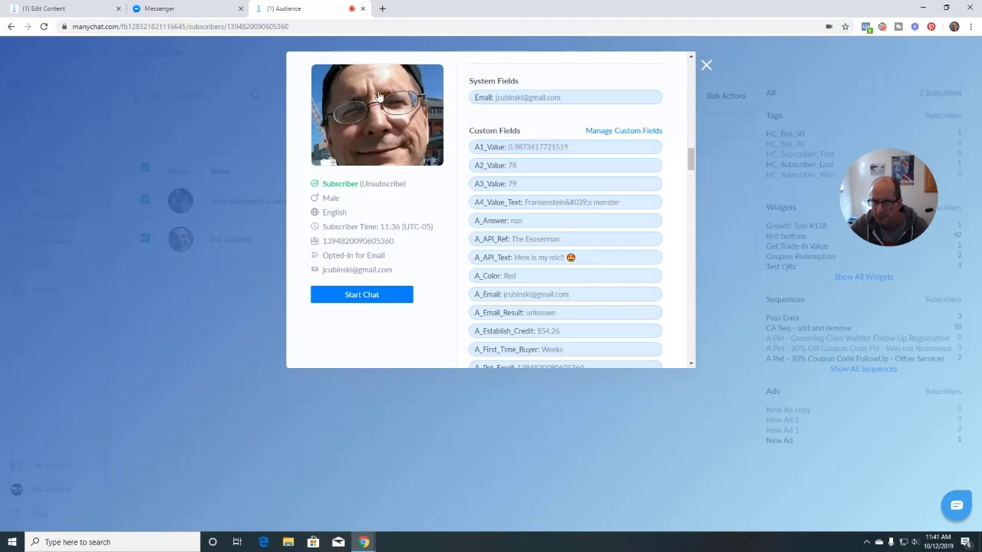
click(177, 13)
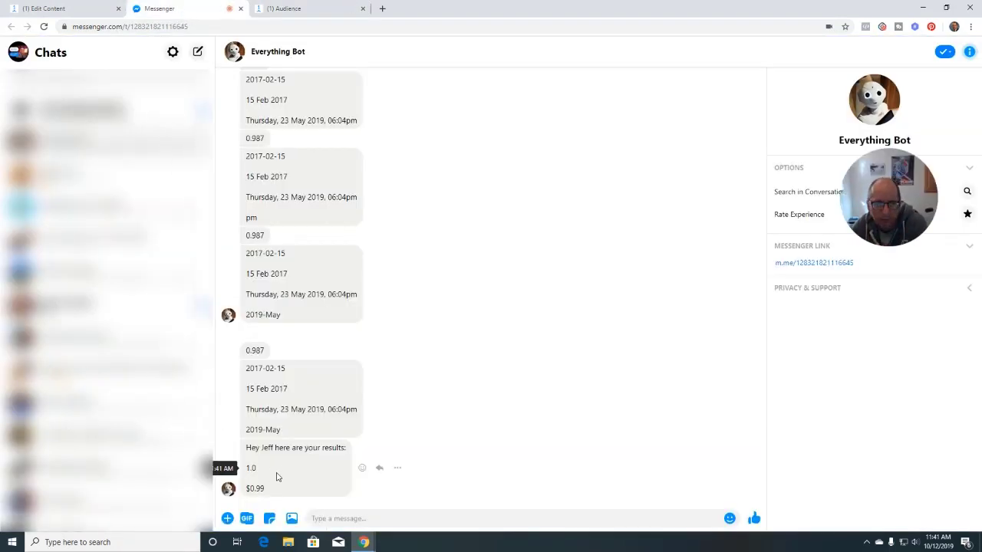
click(322, 11)
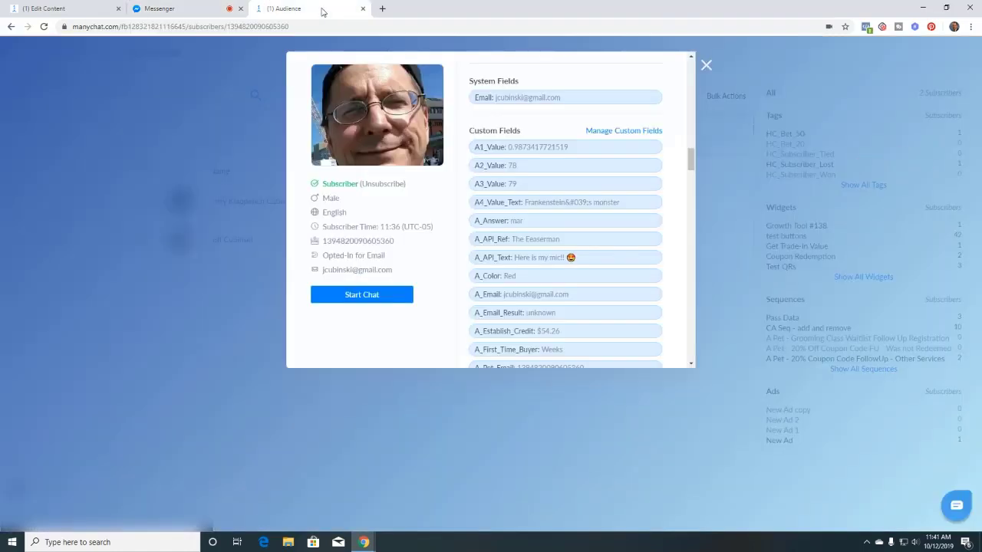
click(178, 11)
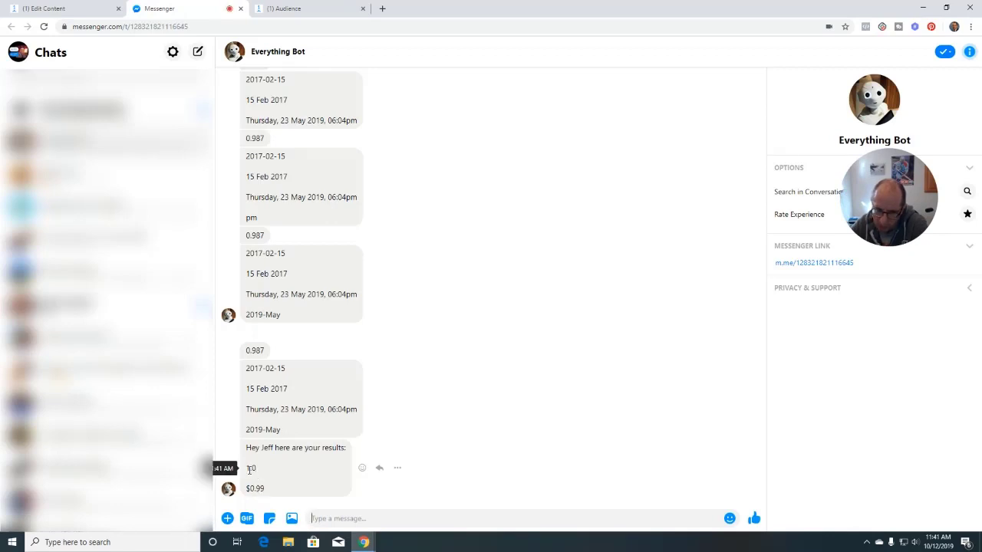
click(298, 11)
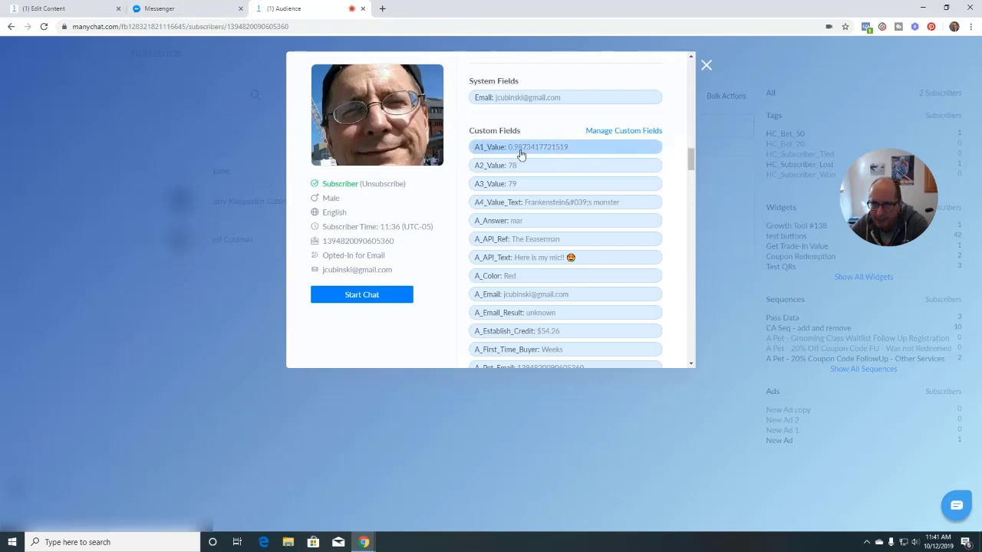
click(169, 8)
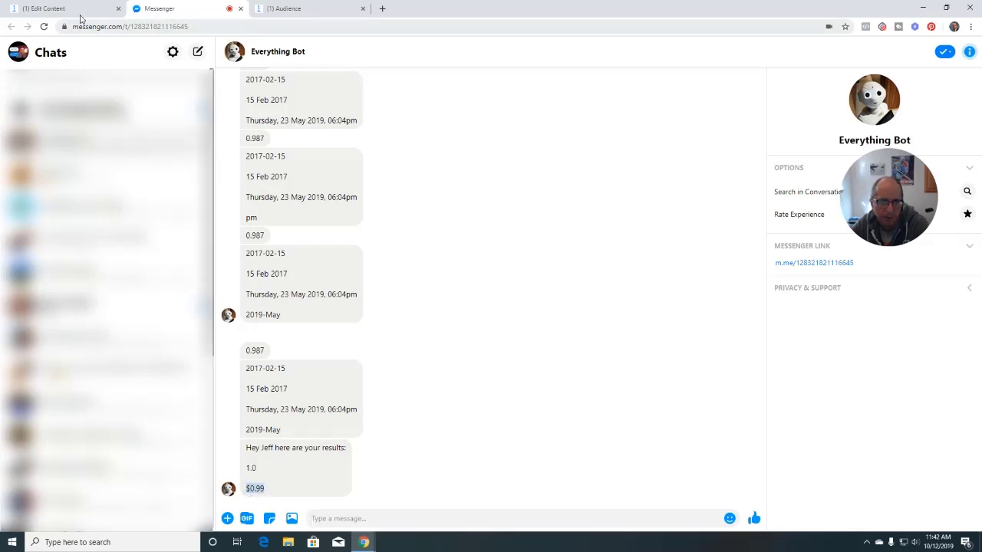
- In ManyChat's Send Message #2, set the decimals count of the A1_Value variable without the dollar sign to 3 digits
click(80, 11)
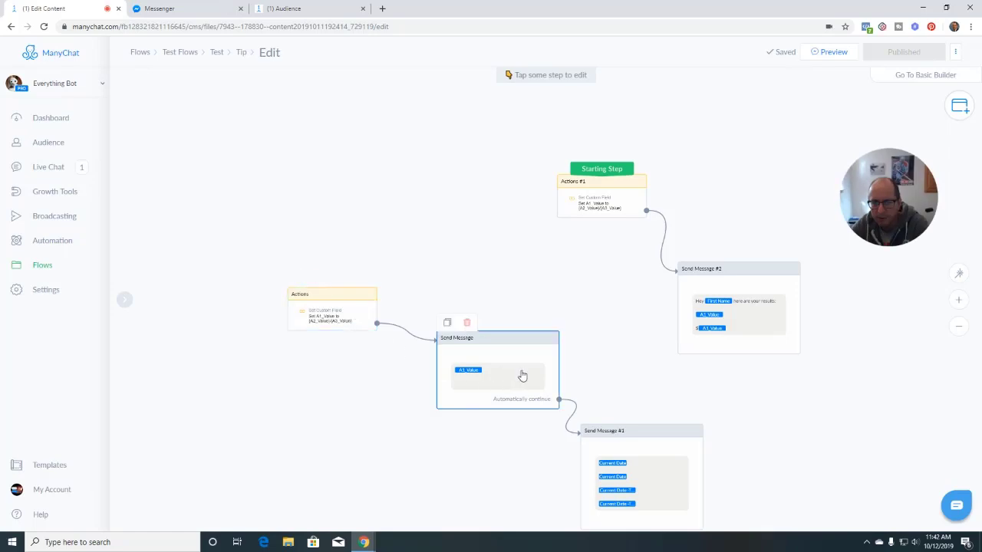
click(725, 325)
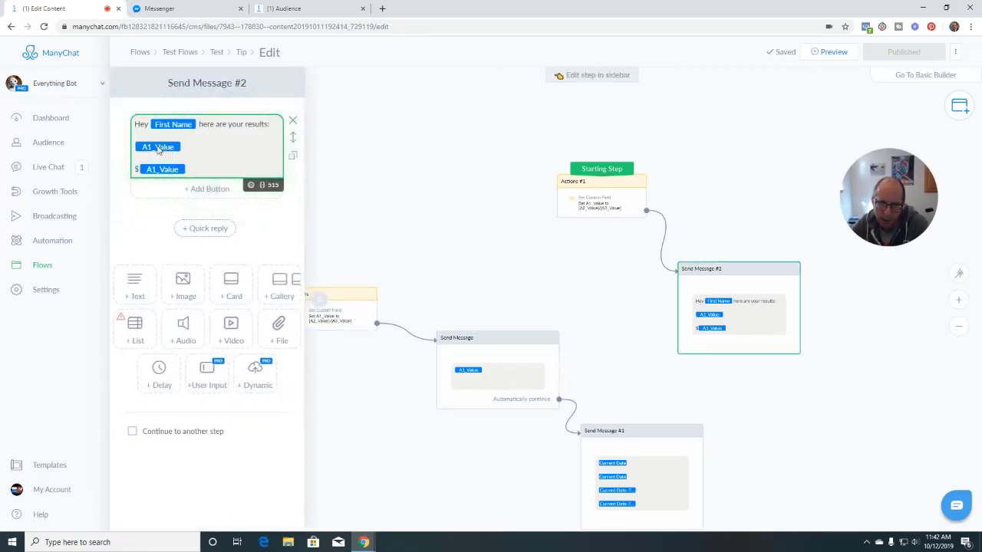
click(159, 148)
click(196, 119)
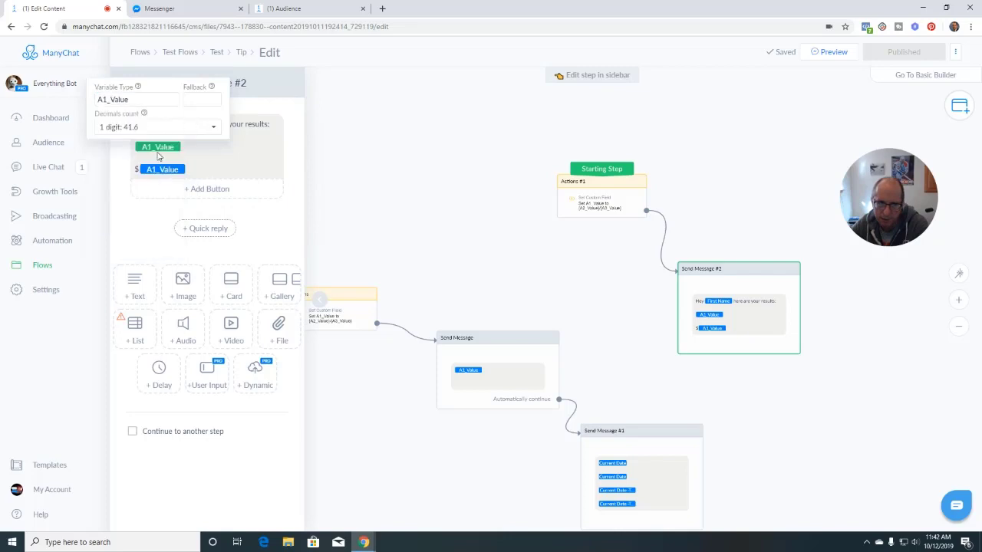
click(146, 129)
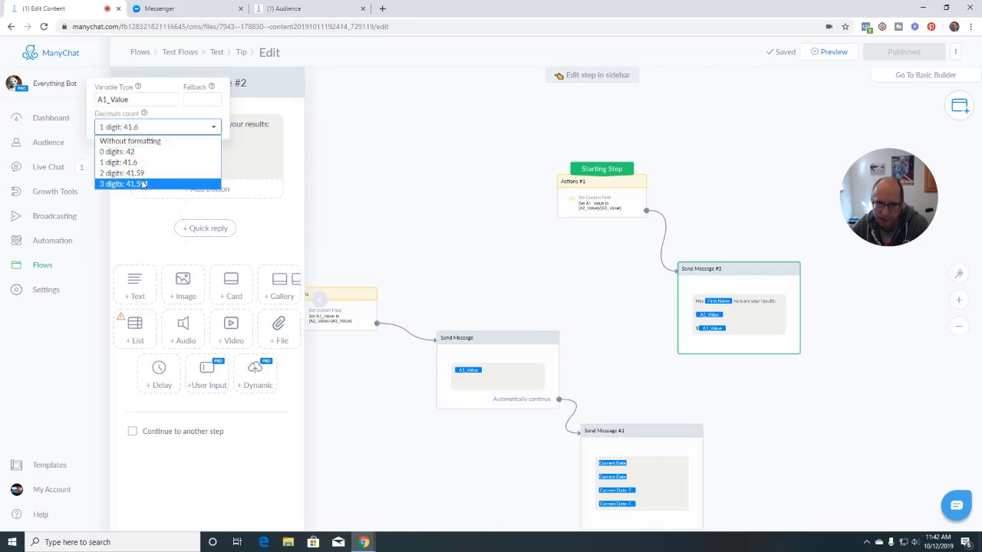
click(142, 185)
click(364, 121)
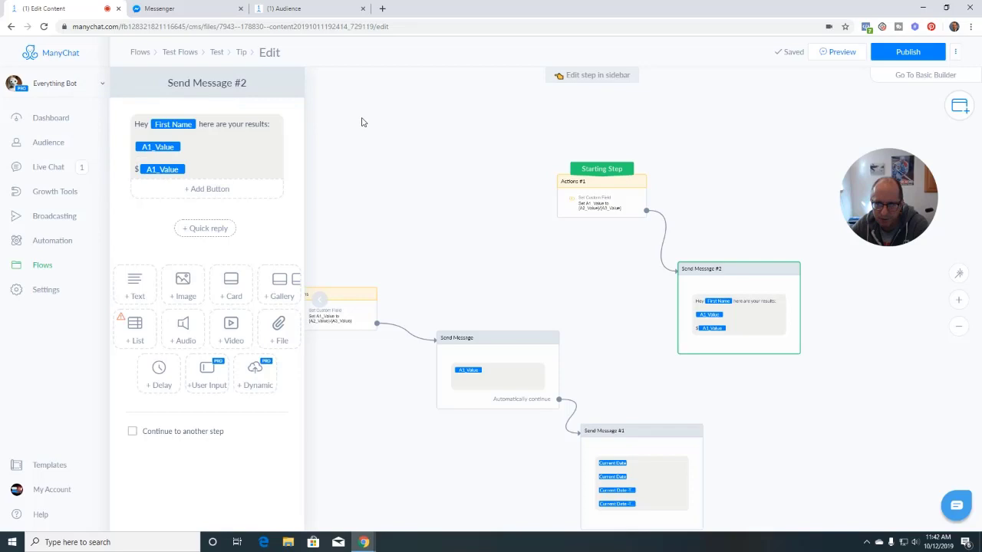
- Publish the updated flow, send another preview and check the formatted results in Messenger
click(910, 52)
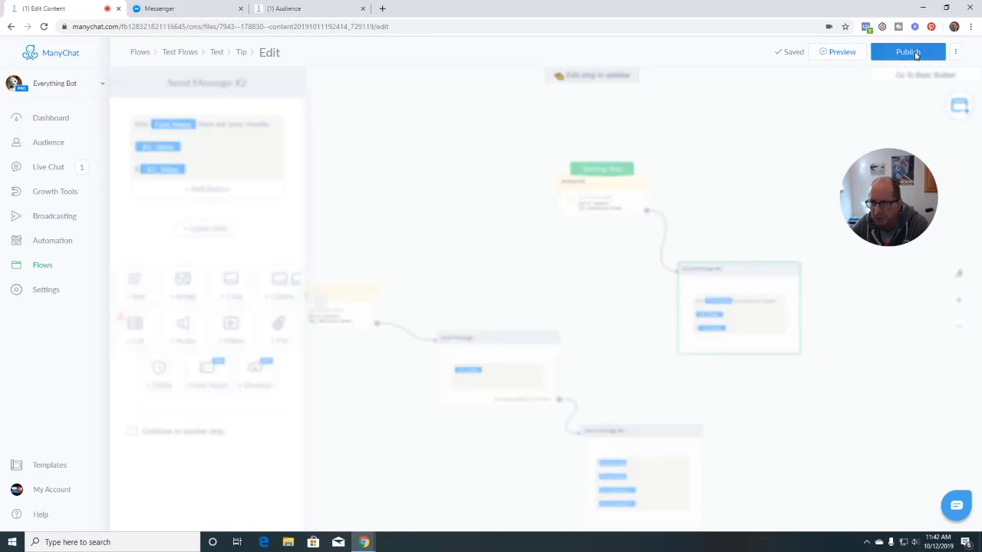
click(834, 53)
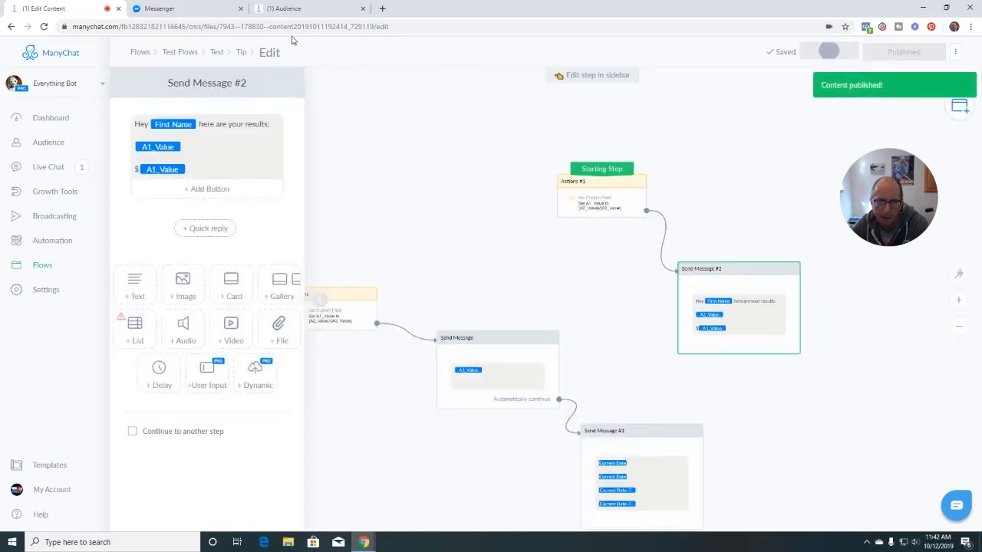
click(204, 9)
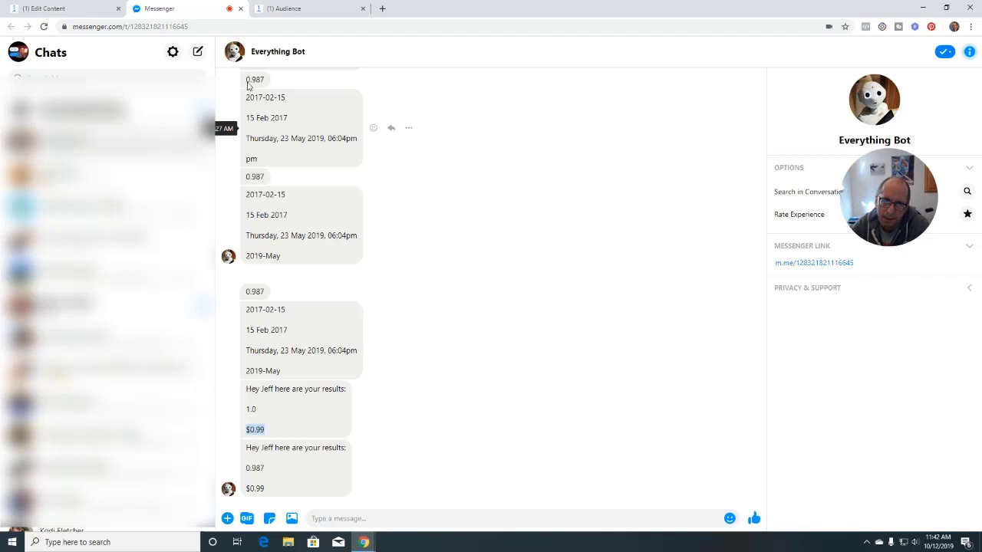
- Back in the ManyChat flow, make Send Message #2 continue automatically to a new Send Message step placed beside it
click(76, 15)
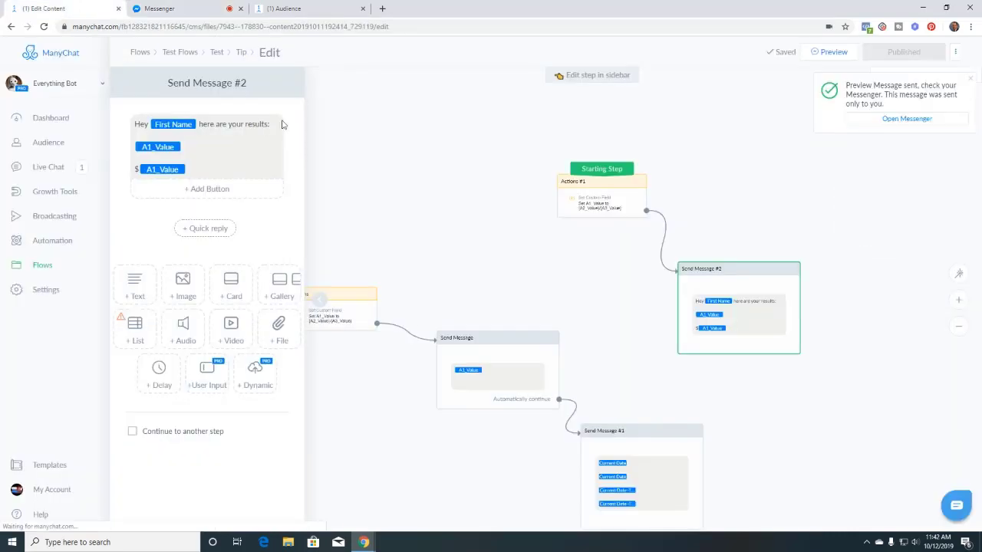
drag(621, 320, 487, 305)
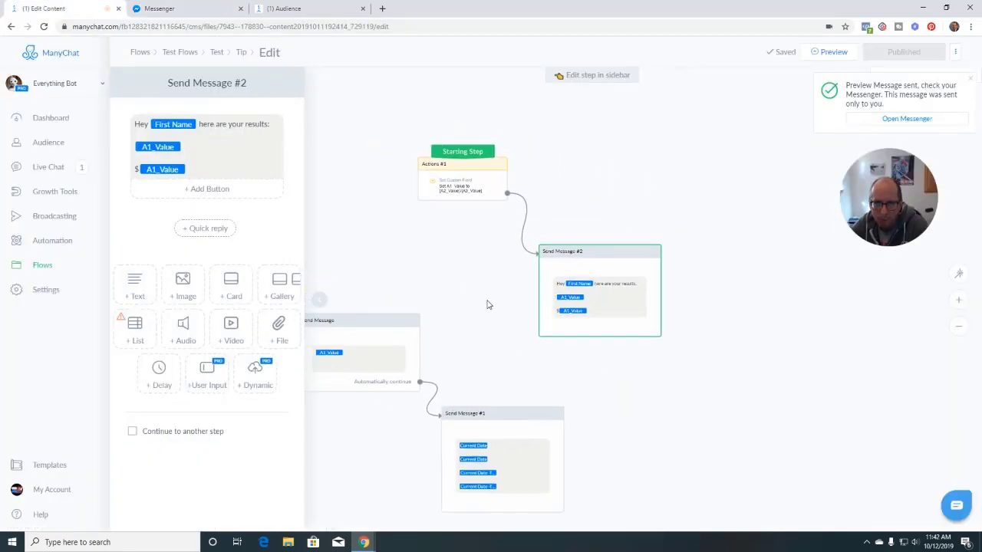
click(132, 431)
drag(661, 327, 724, 372)
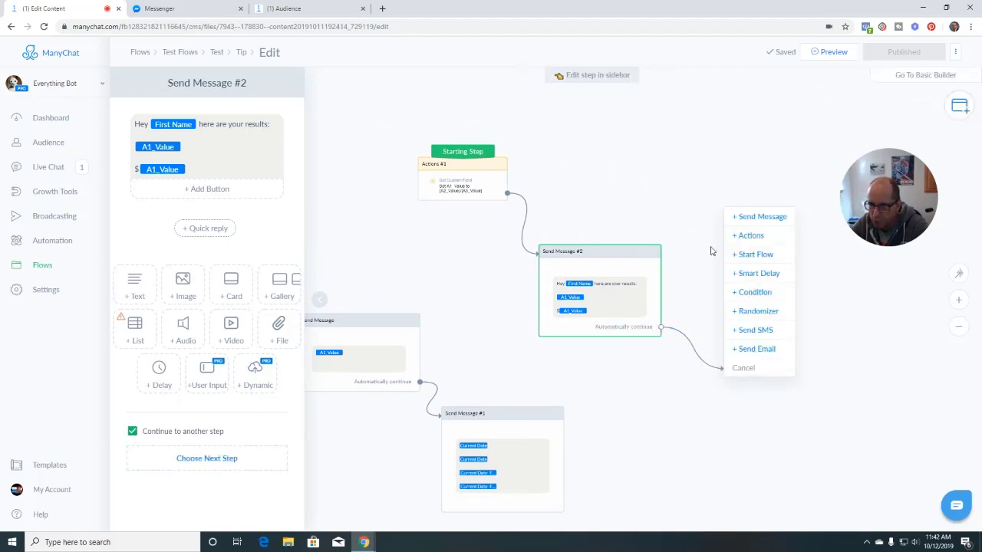
click(754, 221)
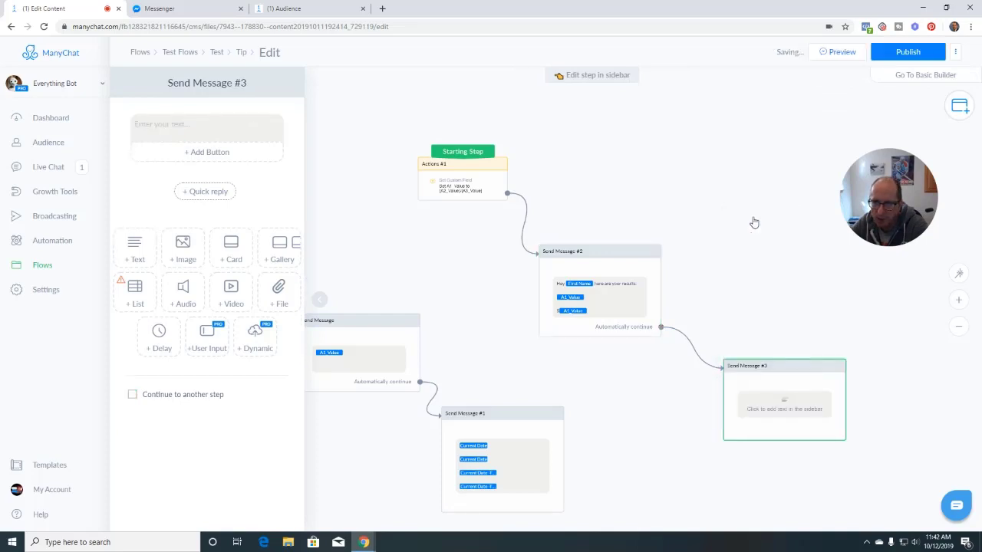
- Examine the Current Date and Current Date -Time custom fields on the subscriber's profile, opening each one to view its stored value
click(303, 13)
scroll(519, 256, down, 10)
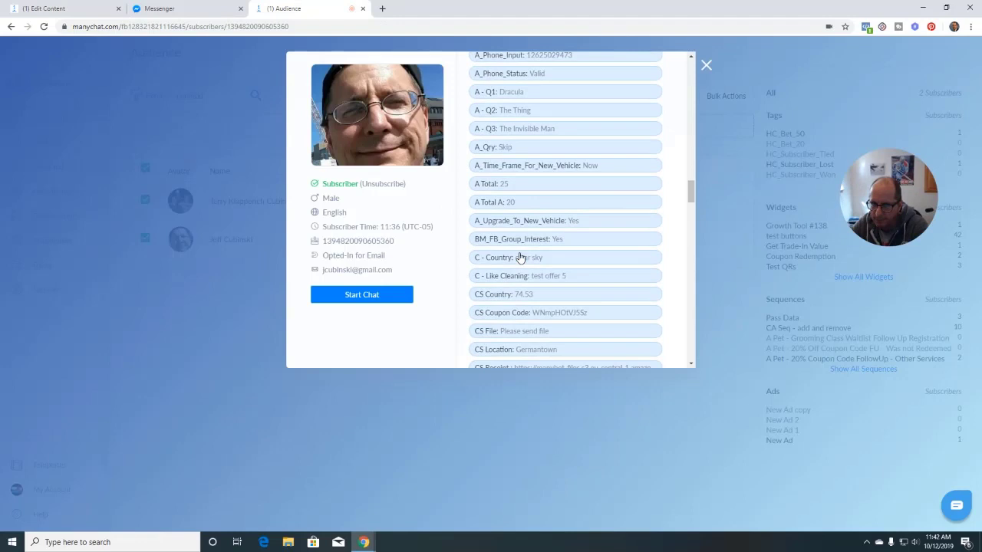
scroll(520, 256, down, 1)
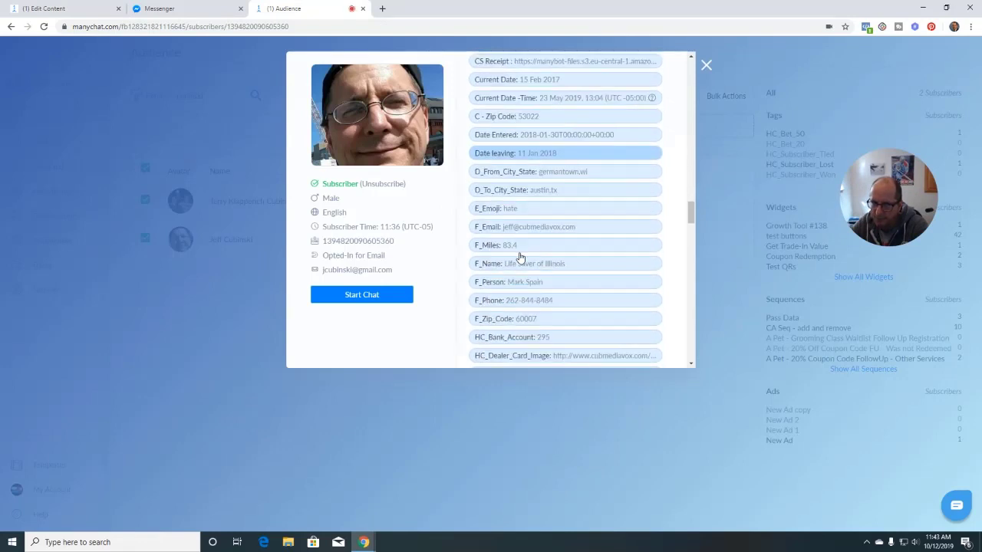
scroll(519, 257, up, 2)
scroll(519, 256, down, 1)
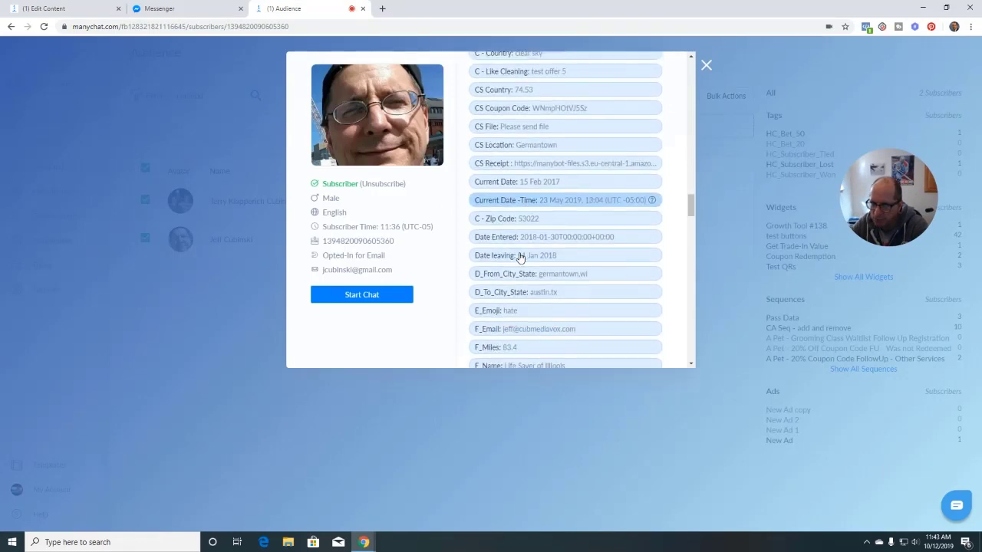
click(519, 182)
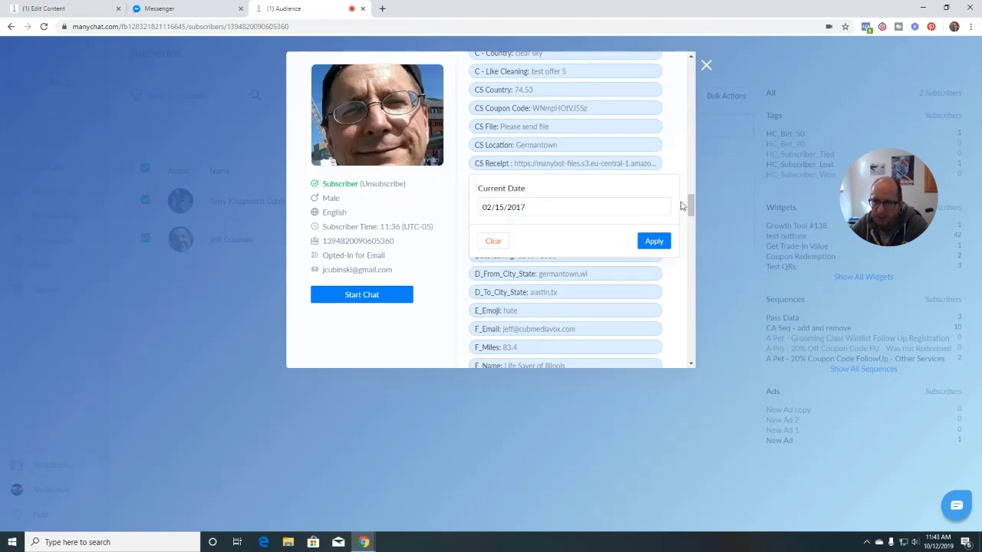
click(674, 164)
click(526, 201)
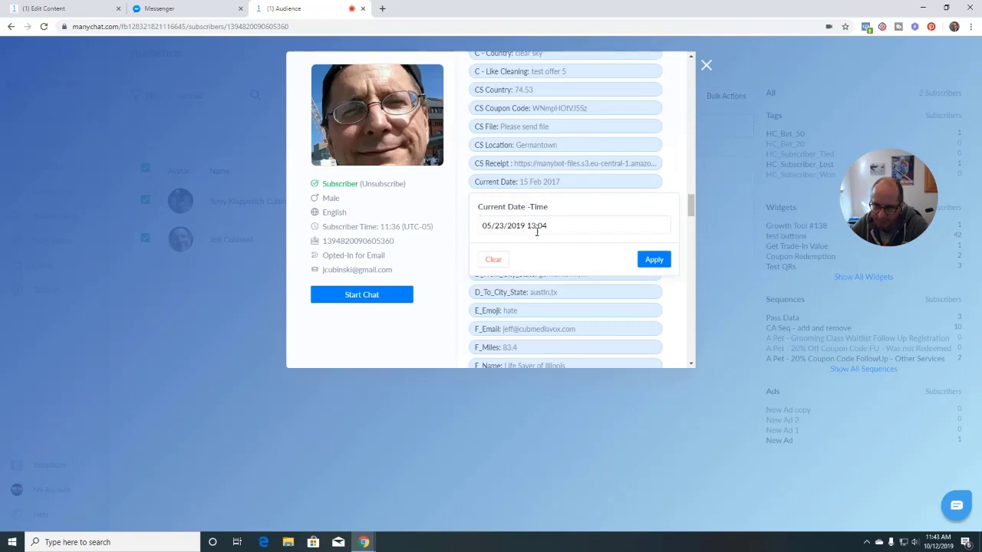
click(676, 183)
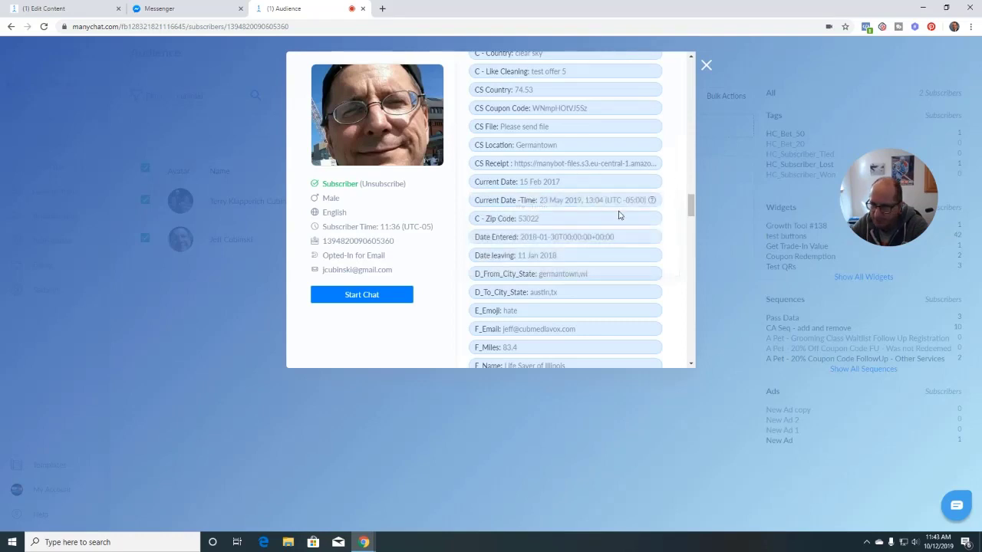
- In Send Message #3's text of the flow, insert the Current Date variable with the date format 2016-01-02
click(89, 14)
click(194, 120)
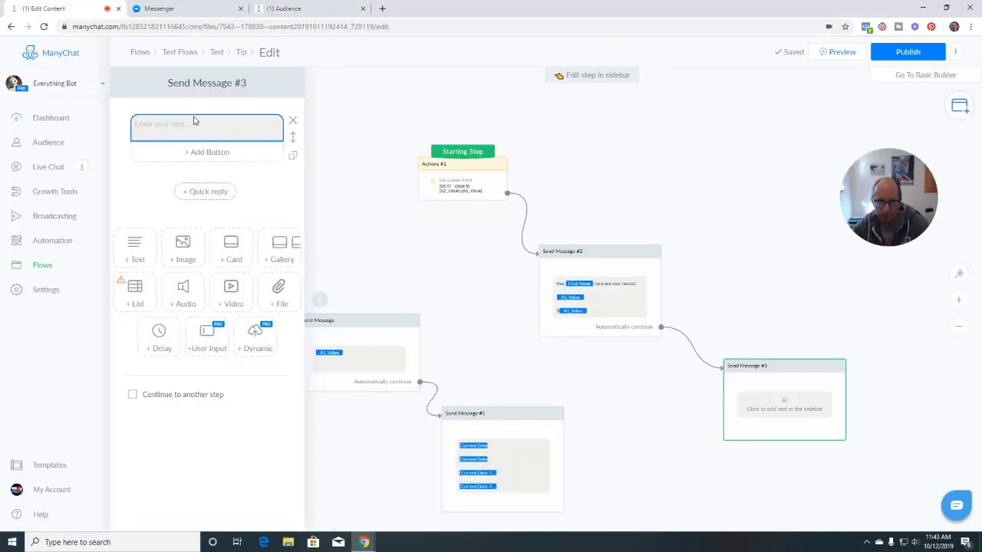
text({{)
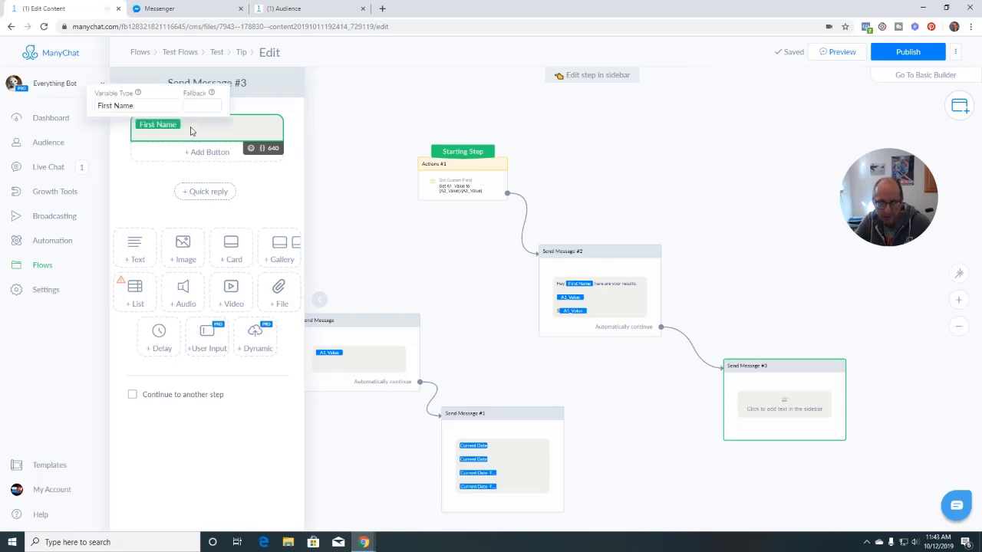
scroll(149, 202, down, 5)
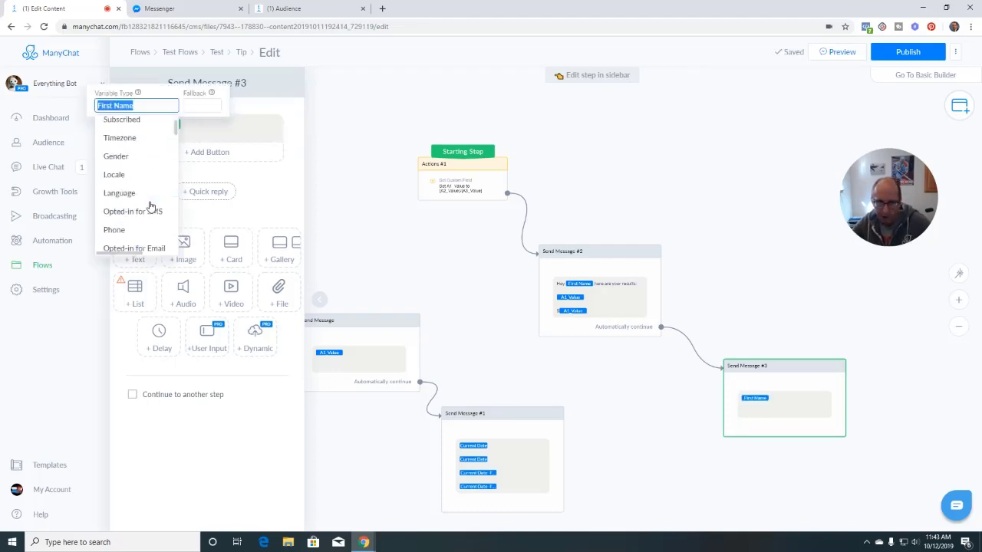
text(cu)
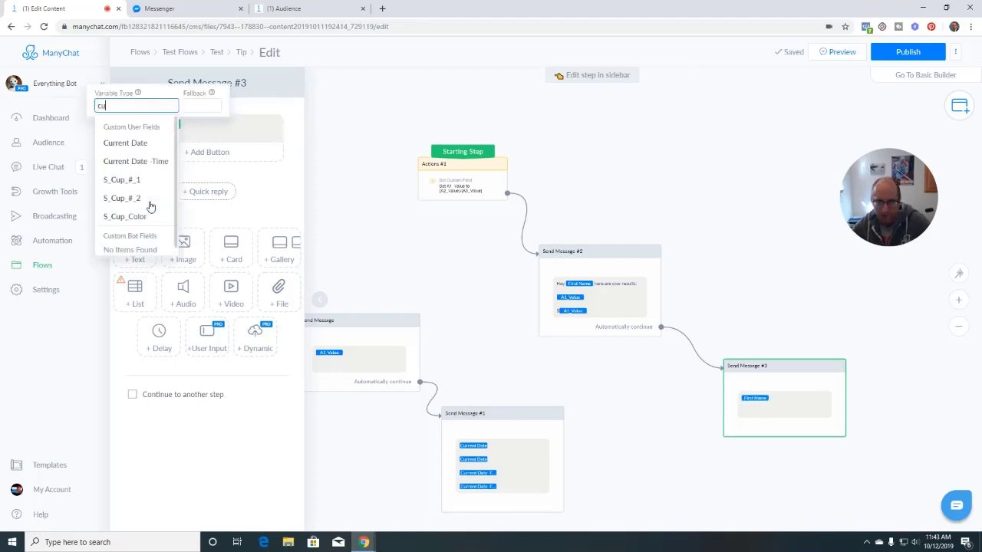
click(123, 143)
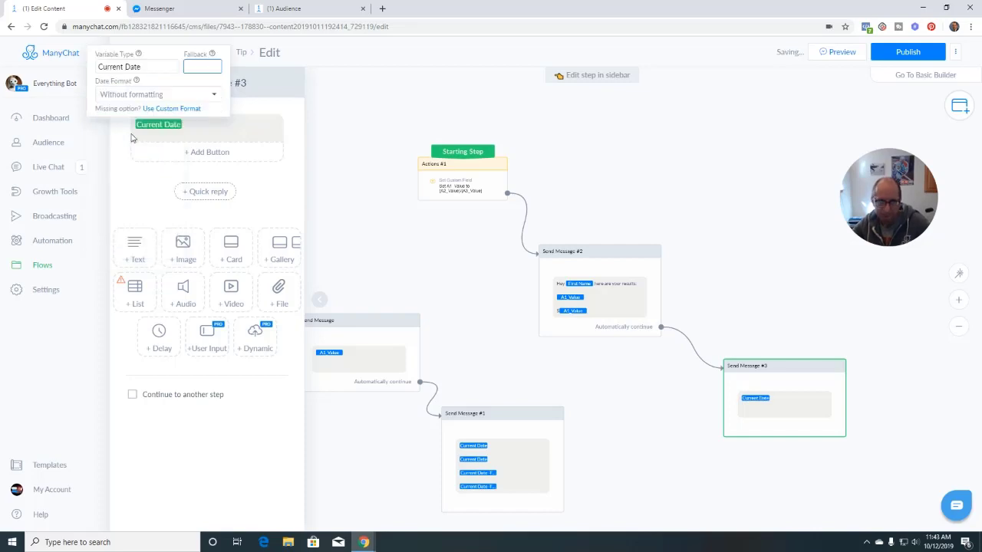
click(178, 99)
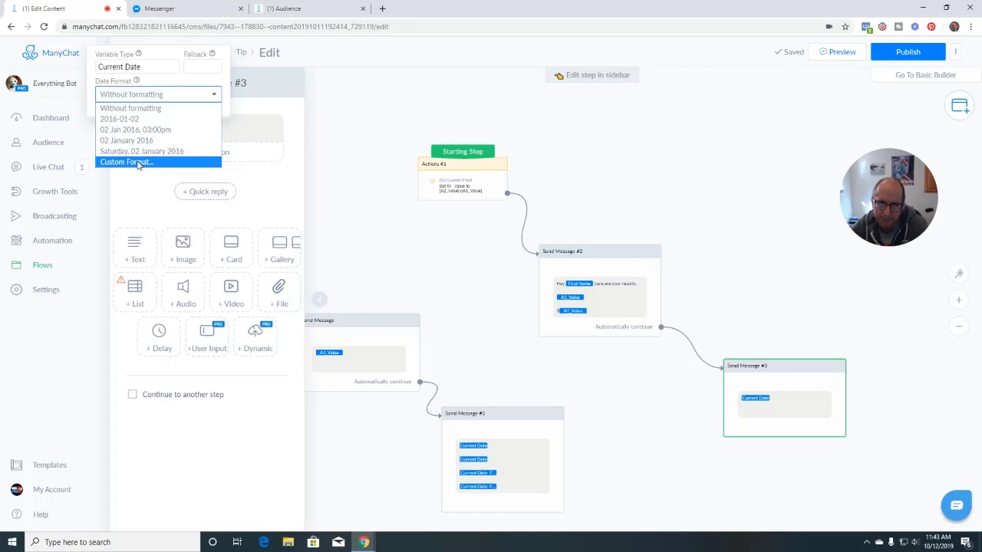
click(142, 120)
- On a new line of Send Message #3, insert another Current Date variable with the date format Saturday, 02 January 2016
click(193, 127)
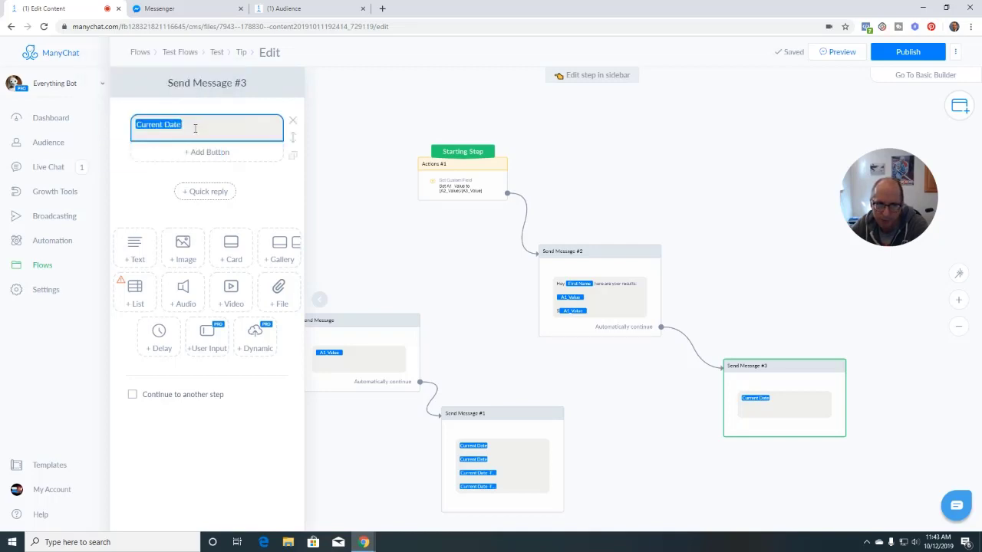
key(Return)
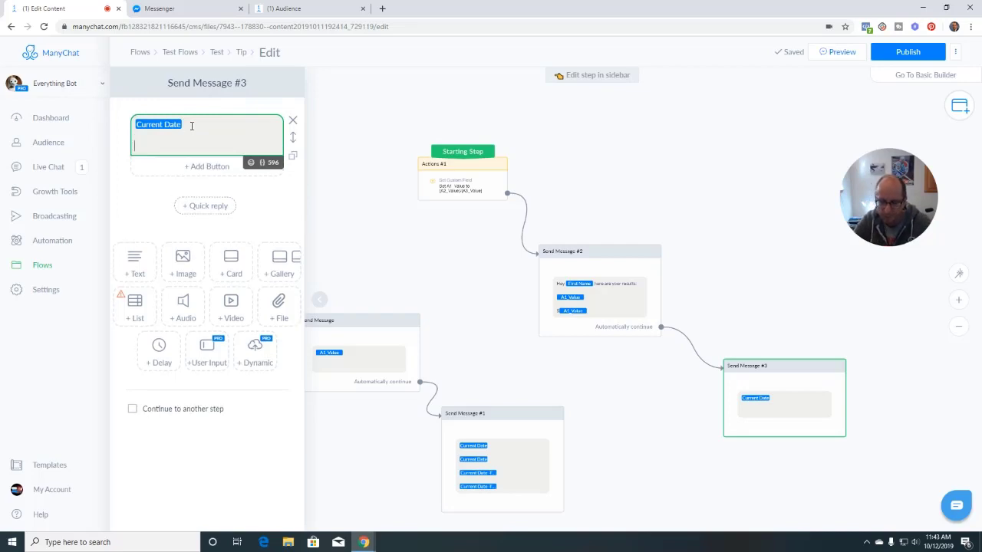
text({)
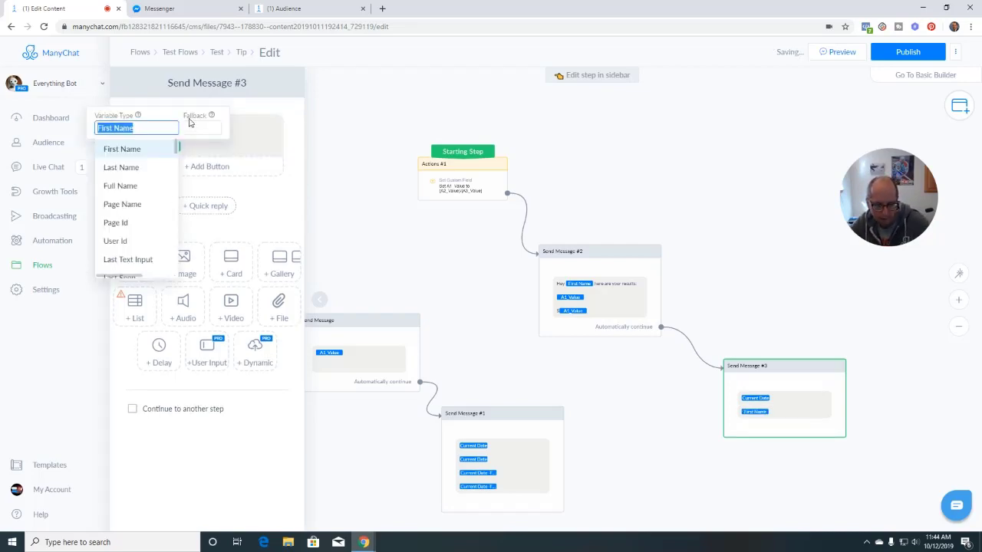
text(cu)
click(136, 165)
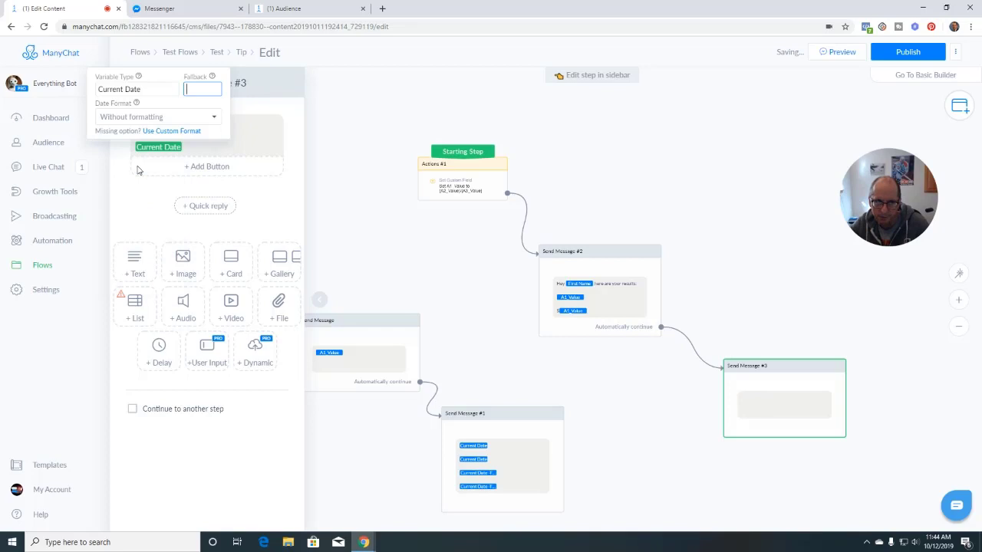
click(172, 119)
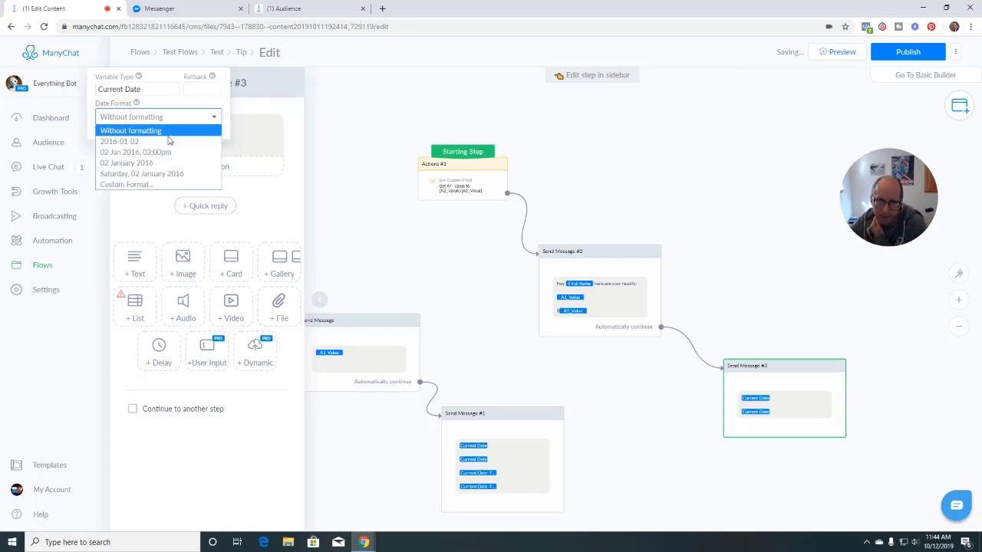
click(163, 174)
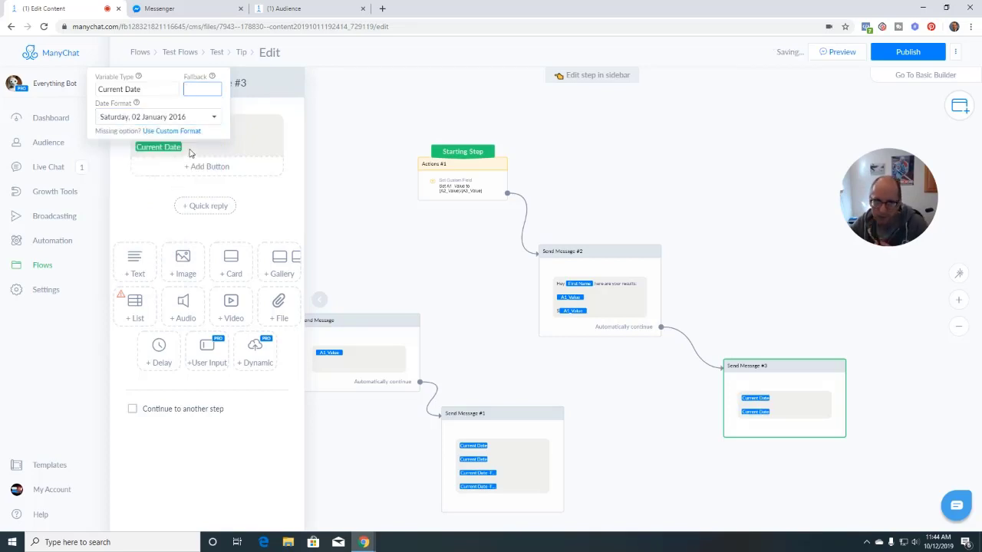
- Insert a third Current Date variable on its own line and open its custom date format for editing
click(190, 152)
key(Return)
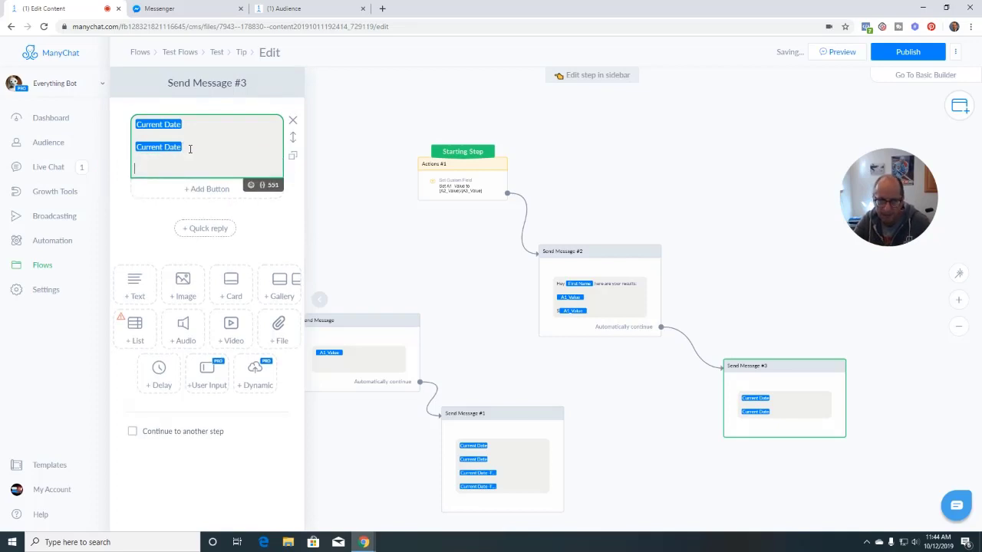
text({)
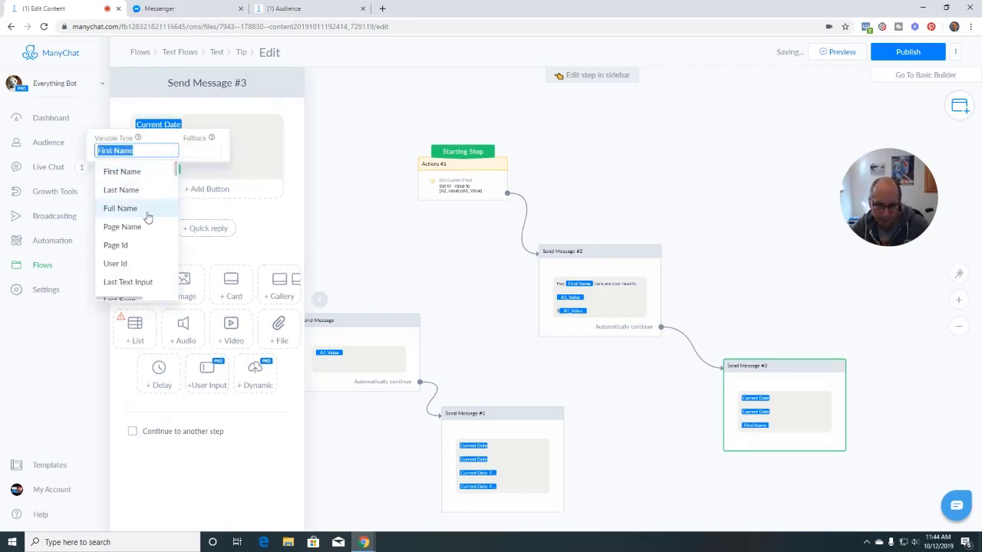
text(cu)
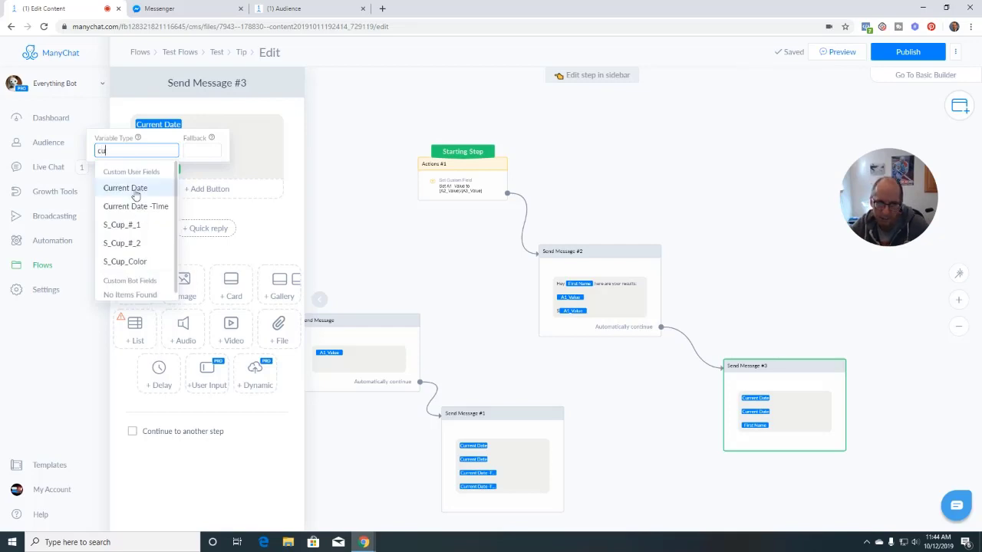
click(135, 188)
click(163, 140)
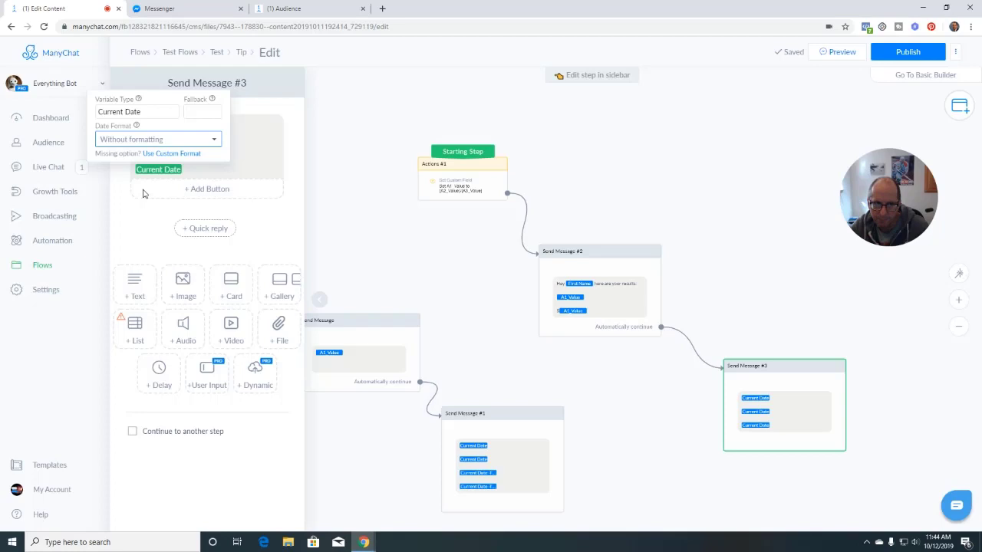
click(169, 154)
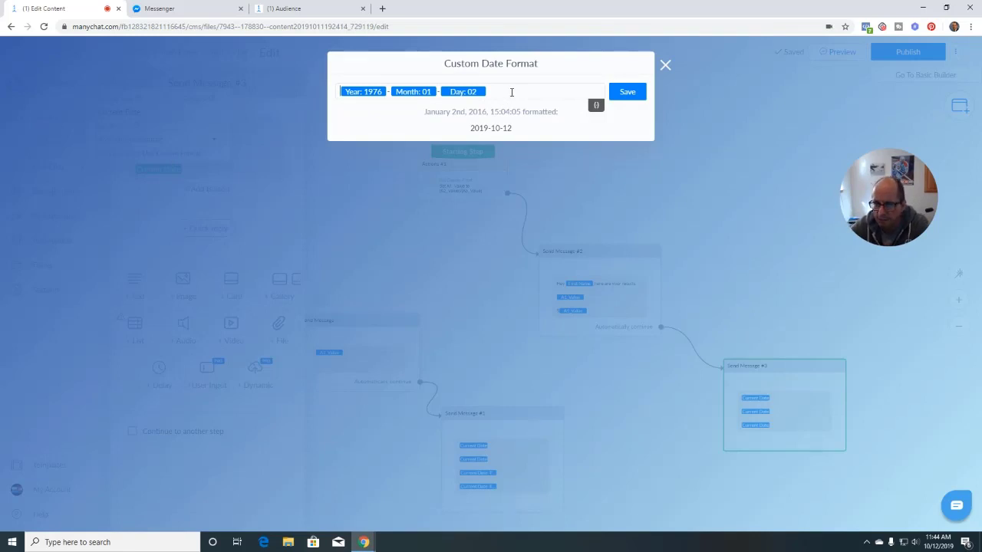
- Clear the default year, month and day pieces and begin the custom date format with Month: Jan followed by a slash
key(BackSpace)
key(BackSpace)
key(BackSpace)
key(BackSpace)
key(BackSpace)
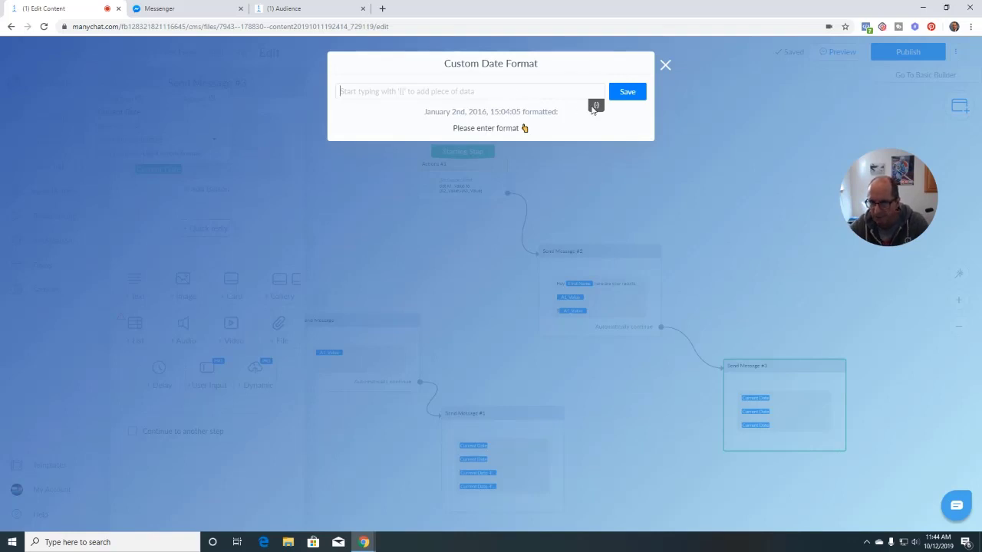
click(595, 107)
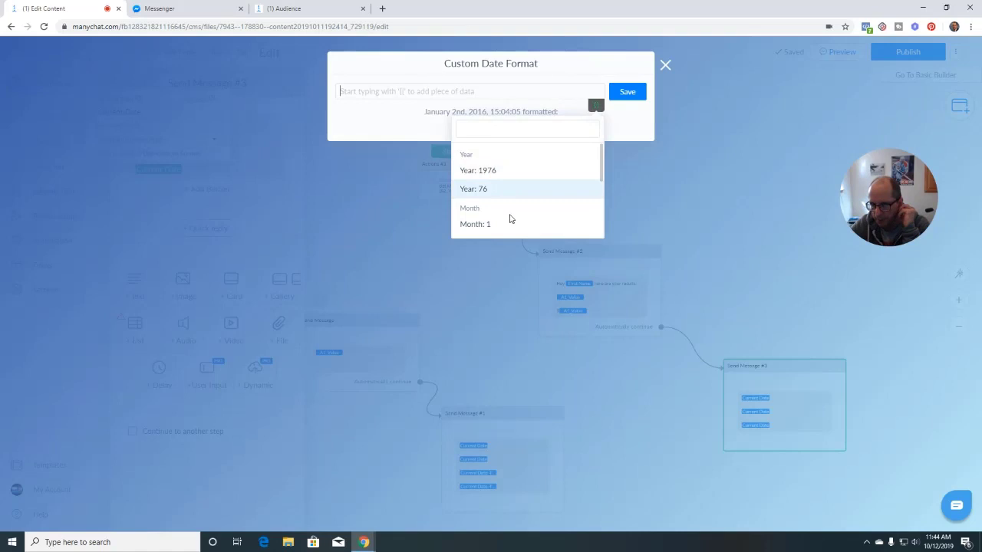
scroll(510, 219, down, 3)
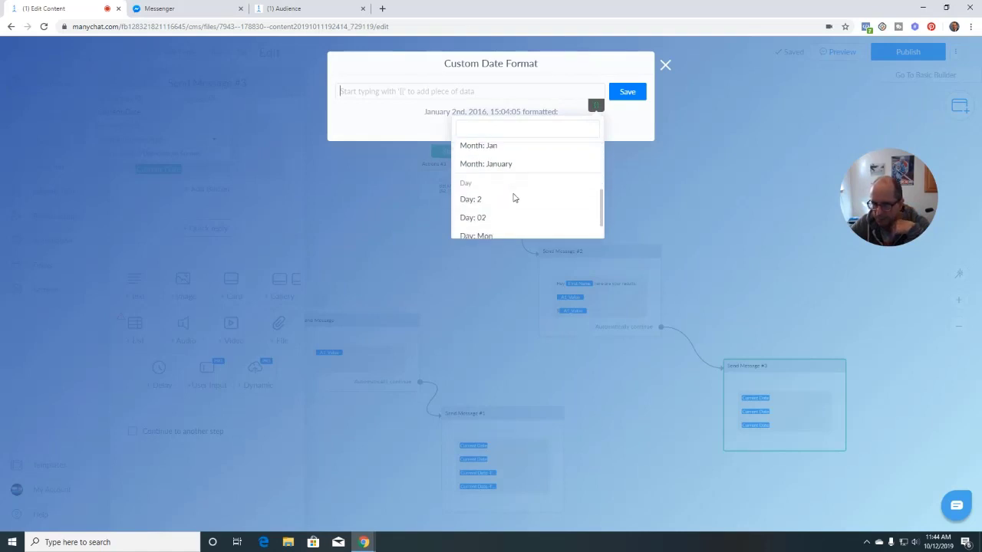
scroll(514, 198, down, 1)
scroll(503, 203, up, 2)
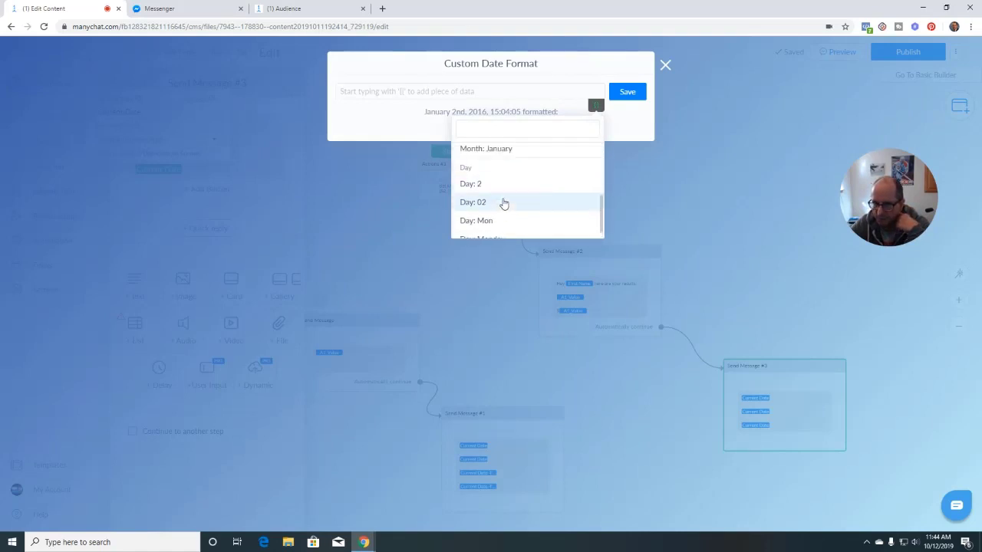
scroll(494, 180, down, 1)
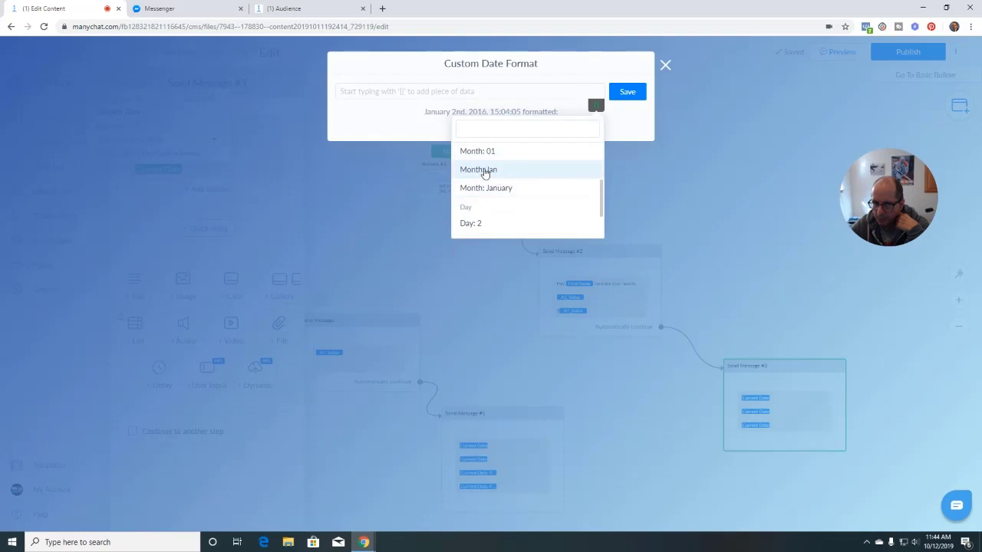
click(493, 170)
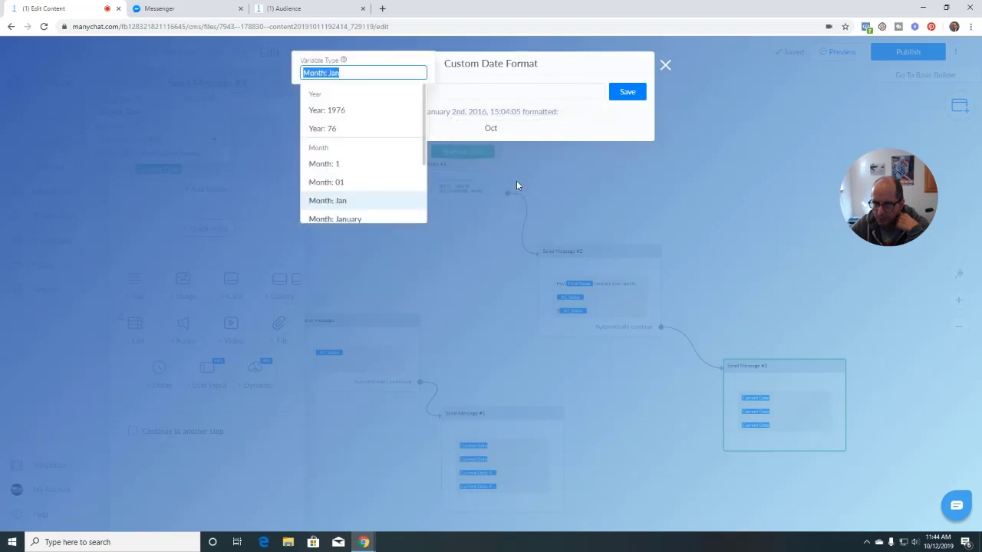
click(474, 99)
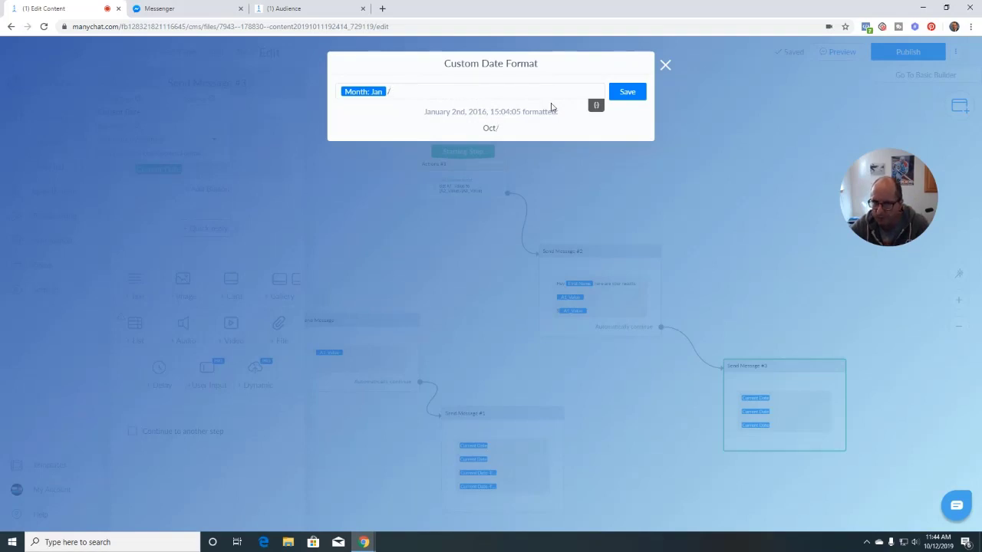
- Add the piece Day: Mon after the slash in the custom date format, followed by another slash
click(594, 107)
scroll(521, 219, down, 2)
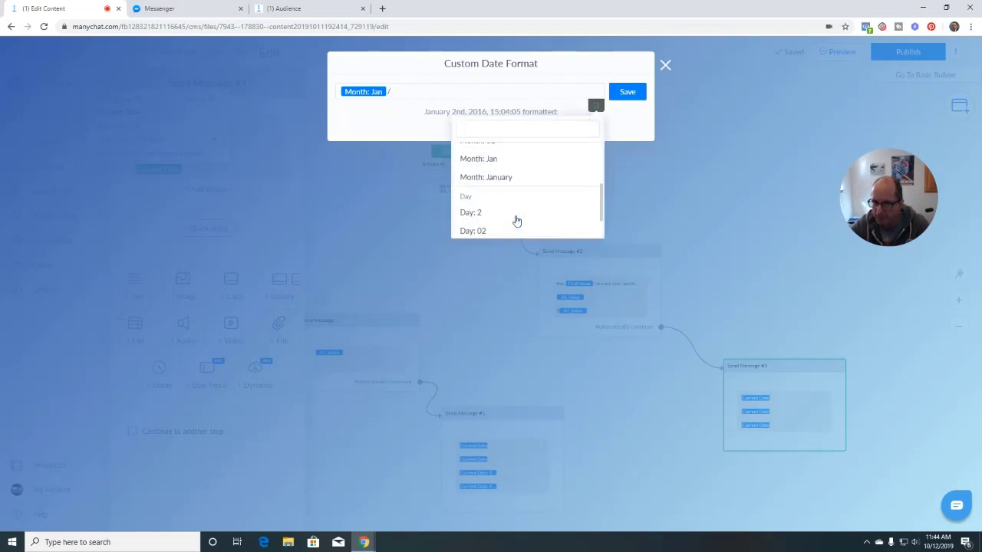
scroll(517, 220, up, 1)
scroll(517, 221, up, 2)
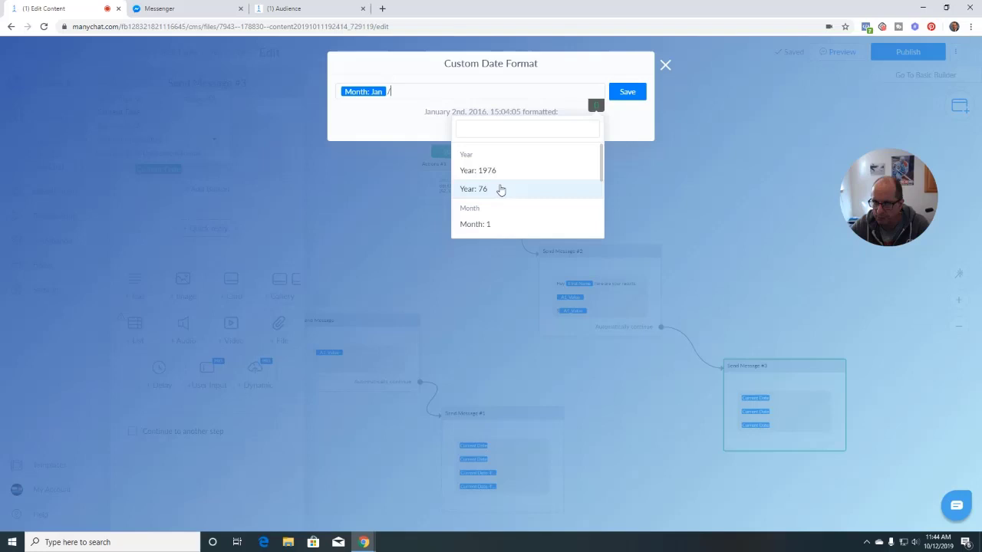
scroll(529, 209, down, 3)
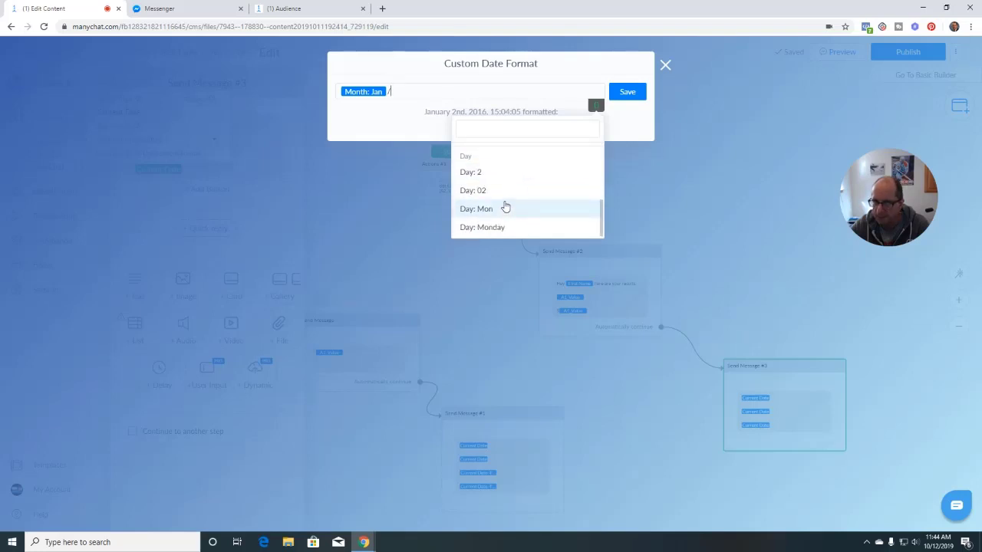
click(495, 210)
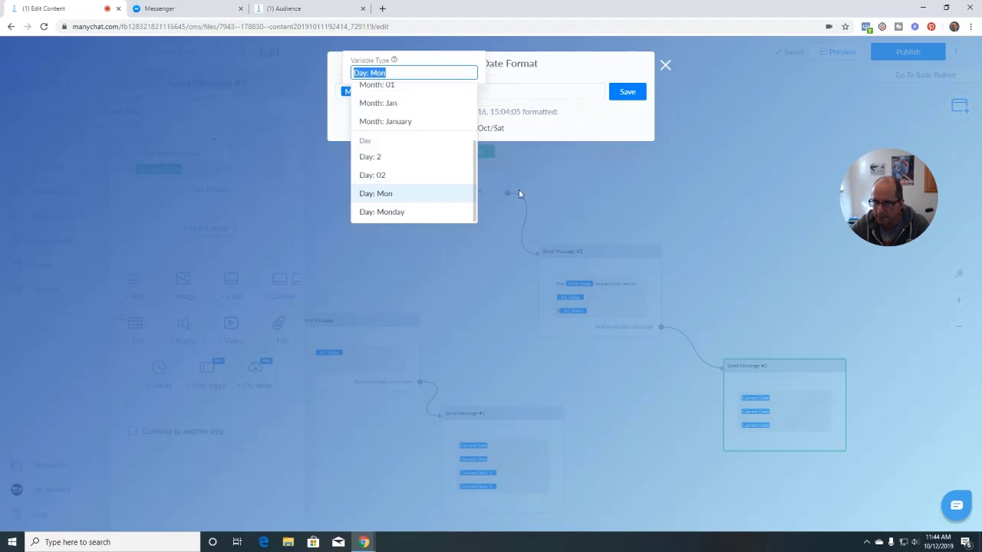
click(506, 95)
text(/)
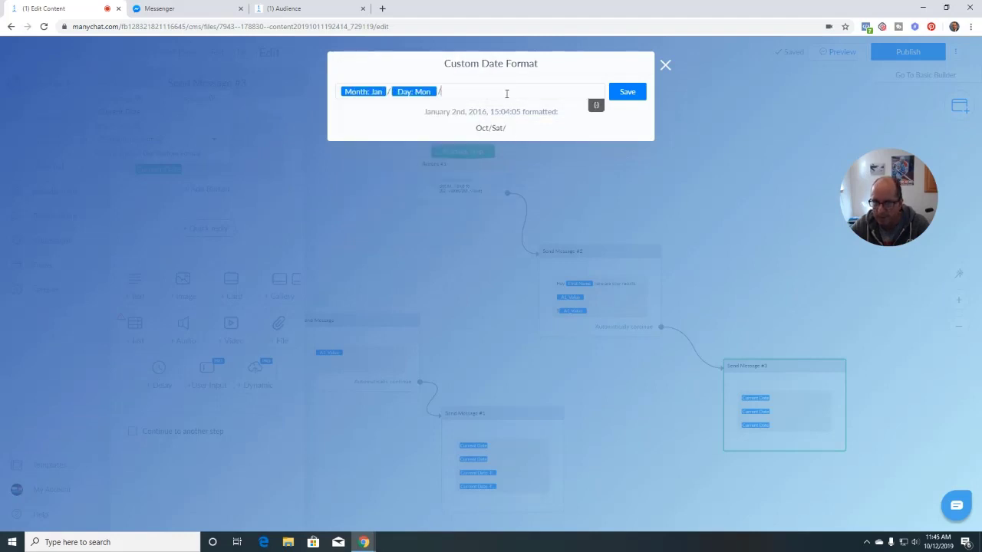
- Finish the custom date format with the piece Year: 1976 and save it for the third Current Date variable
click(595, 108)
scroll(500, 201, down, 2)
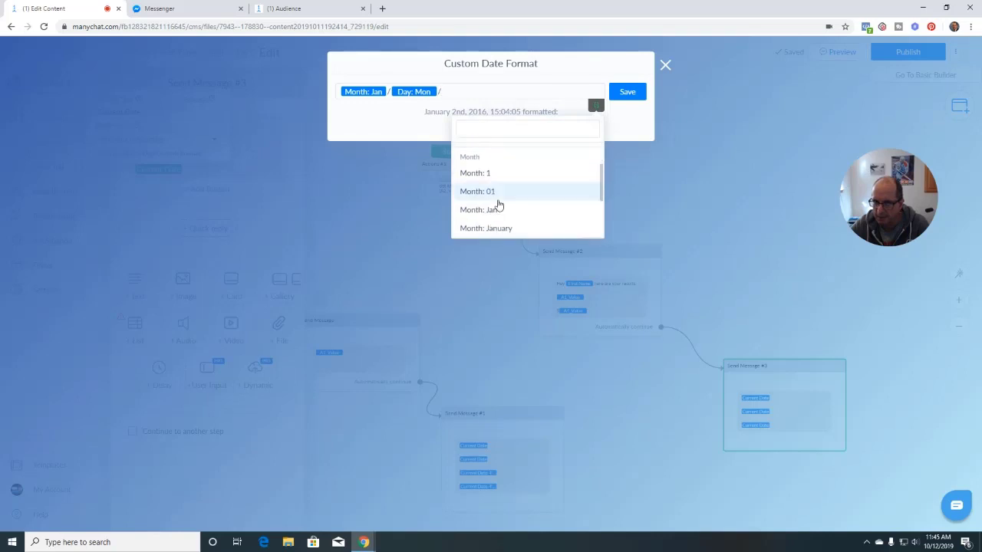
scroll(499, 202, up, 2)
click(493, 172)
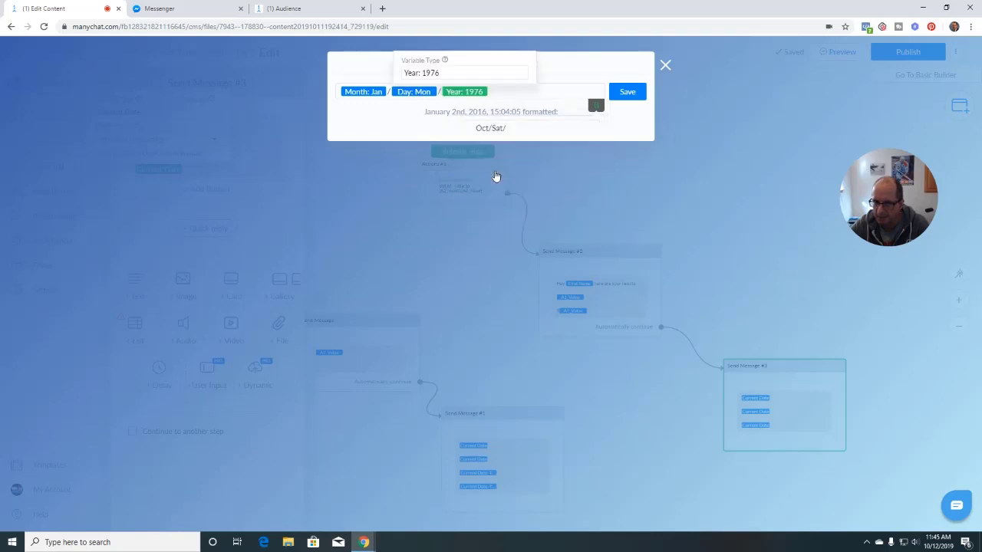
click(585, 132)
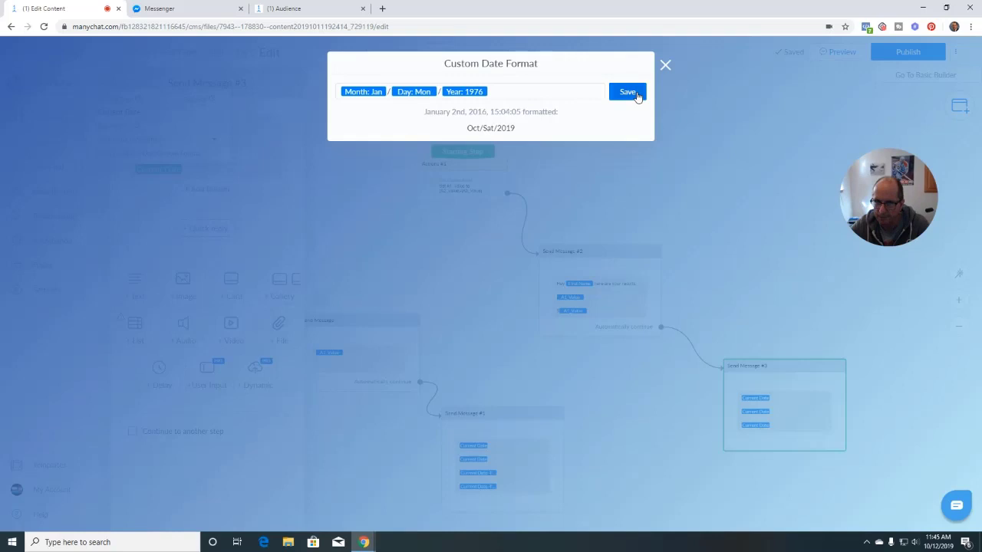
click(628, 92)
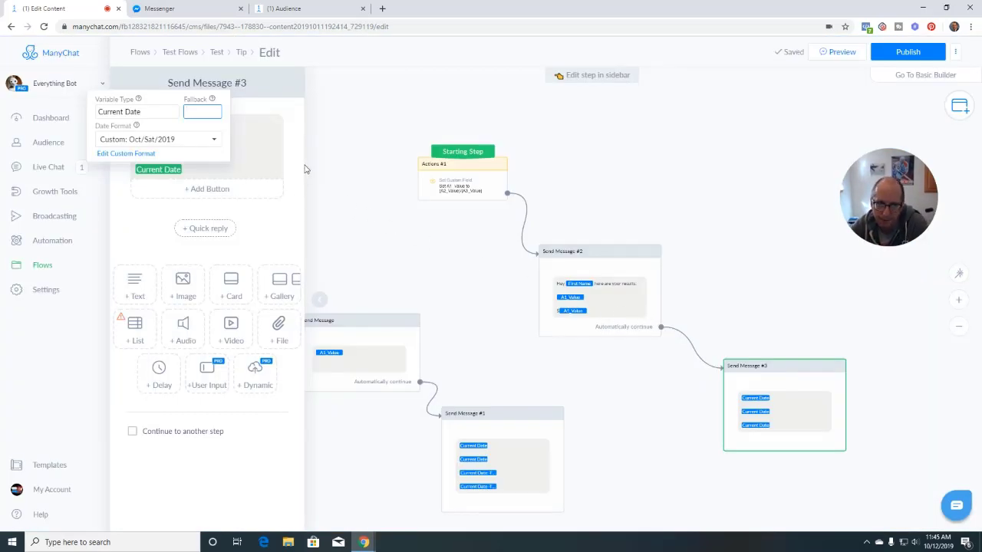
click(329, 170)
- Publish the flow, send a preview of it, and check the delivered messages in the Messenger chat
click(905, 54)
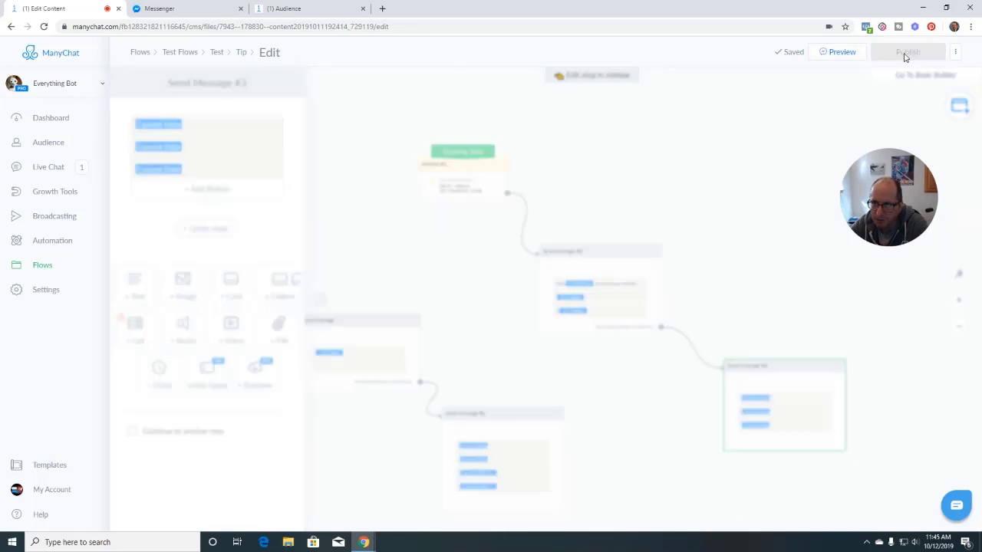
click(834, 53)
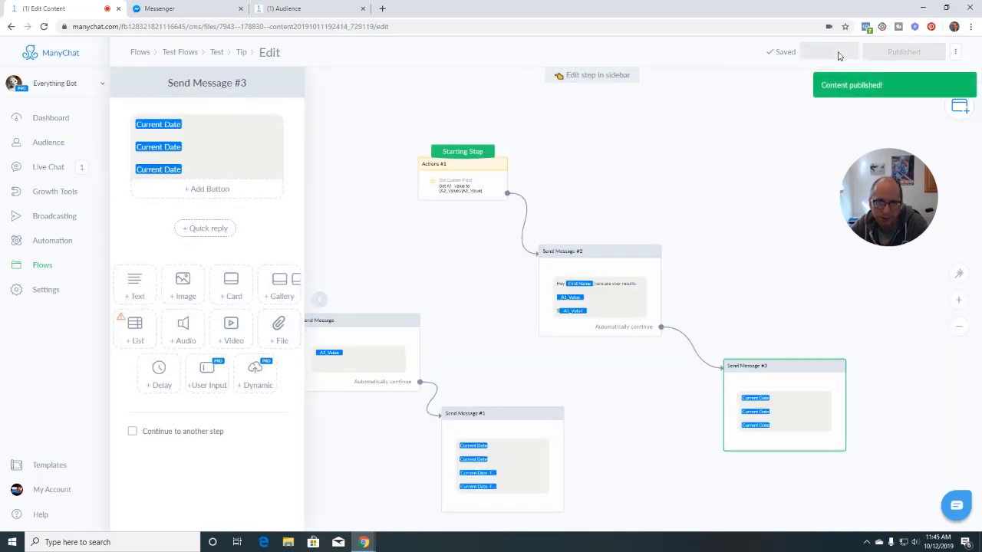
click(201, 15)
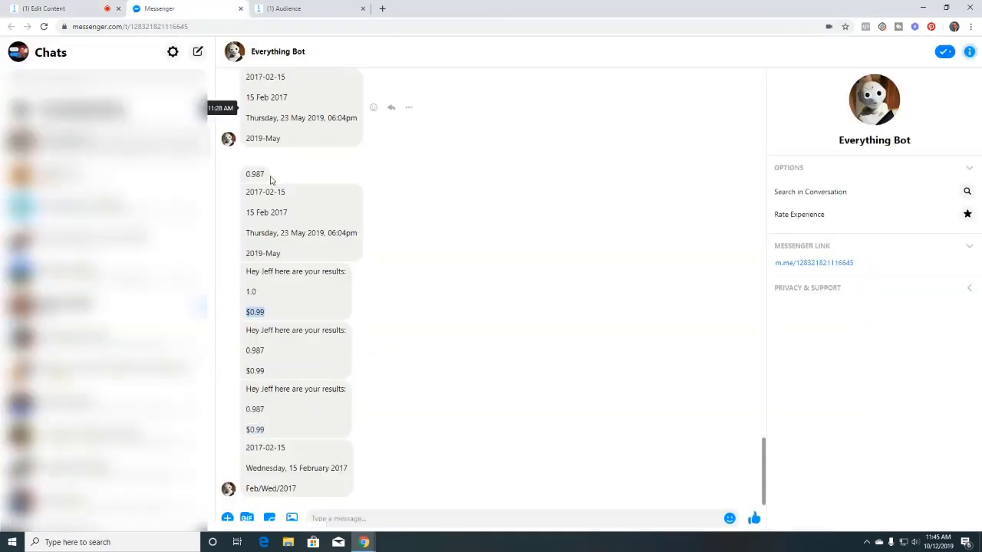
- Return to the flow editor and insert a Current Date -Time variable on a new line of Send Message #3
click(80, 12)
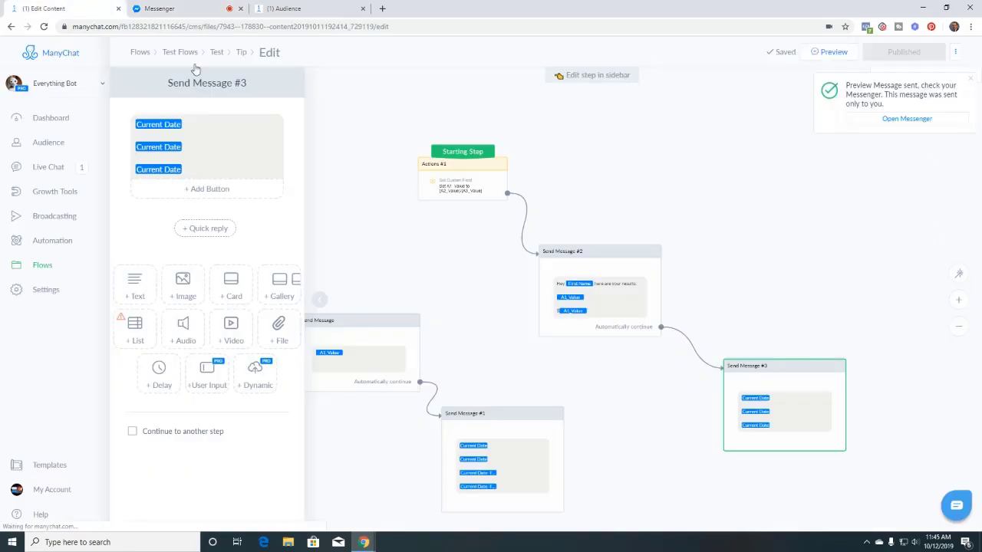
click(206, 170)
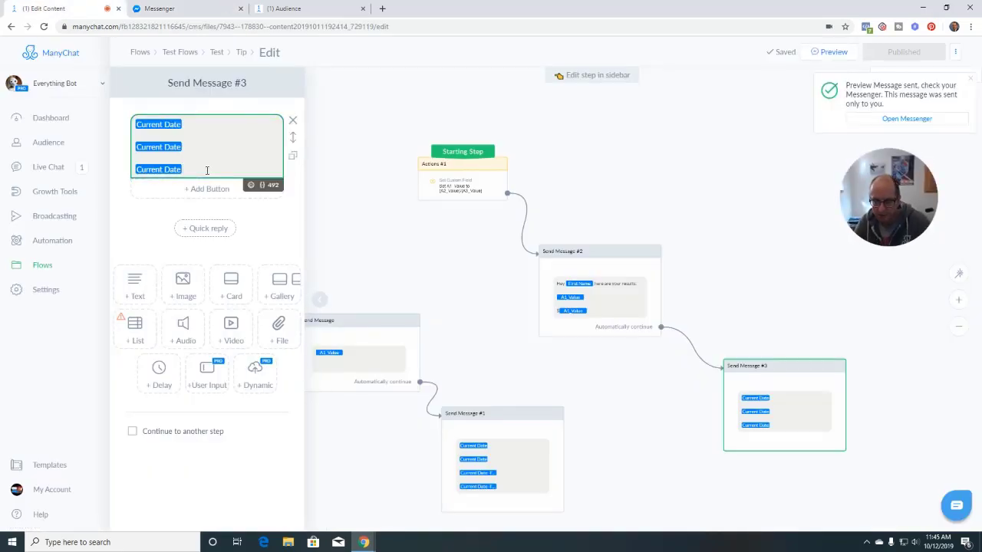
key(Return)
text({)
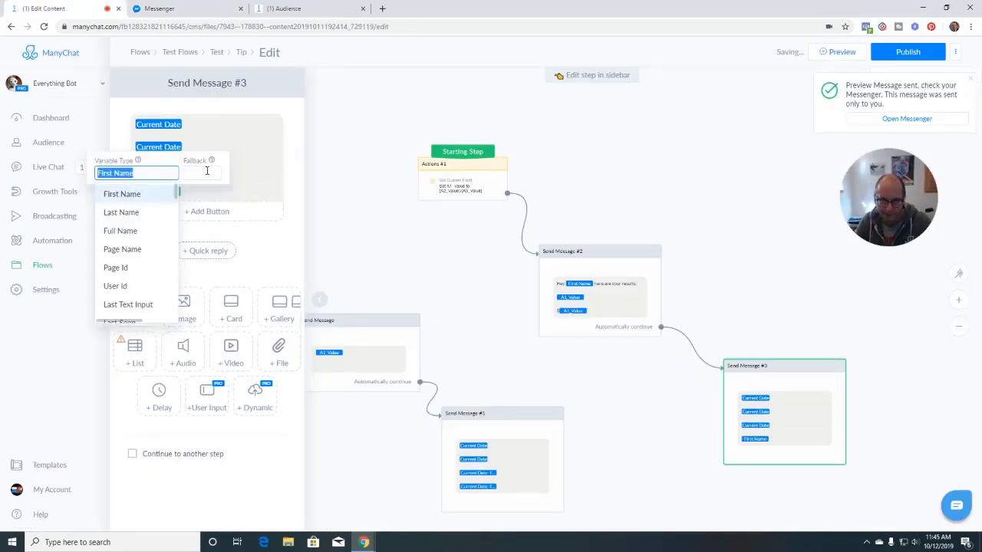
text(cu)
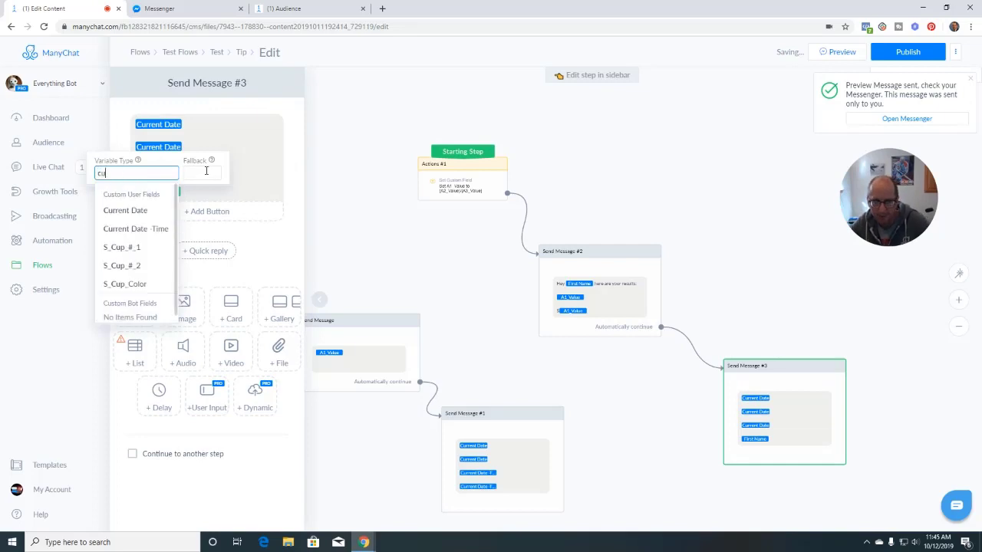
click(150, 228)
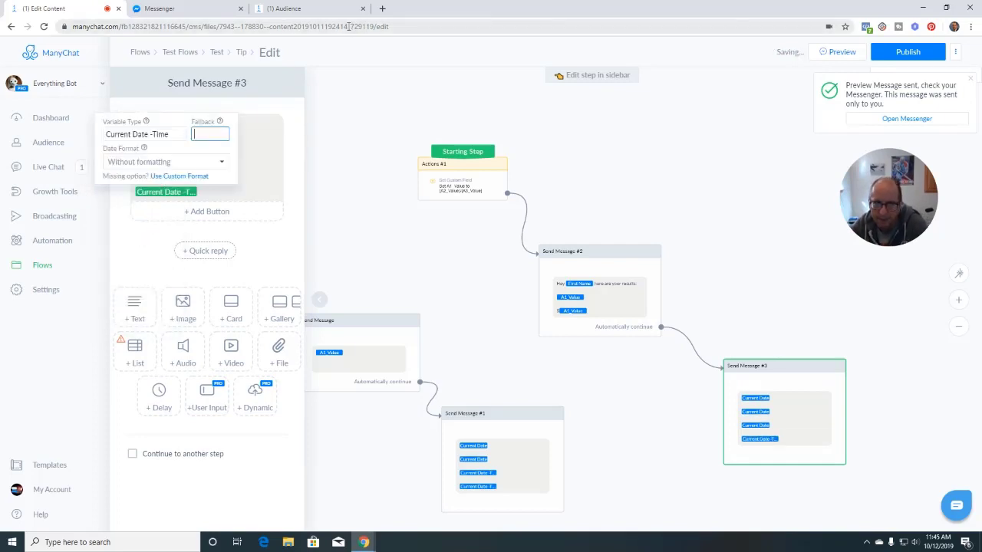
- Check the subscriber's Current Date -Time field in Audience, and set the new variable's date format to 2016-01-02, 03:04pm
click(314, 11)
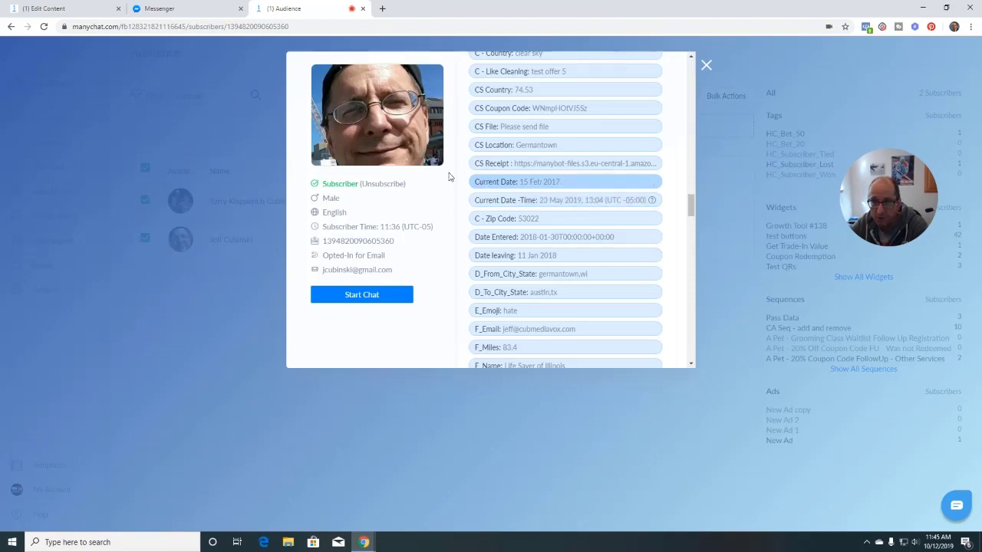
click(79, 7)
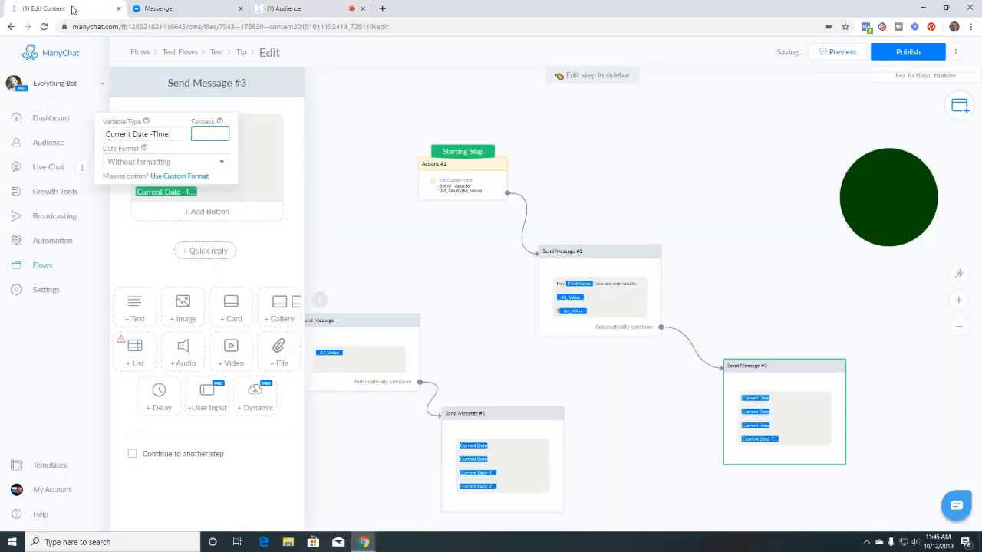
click(164, 163)
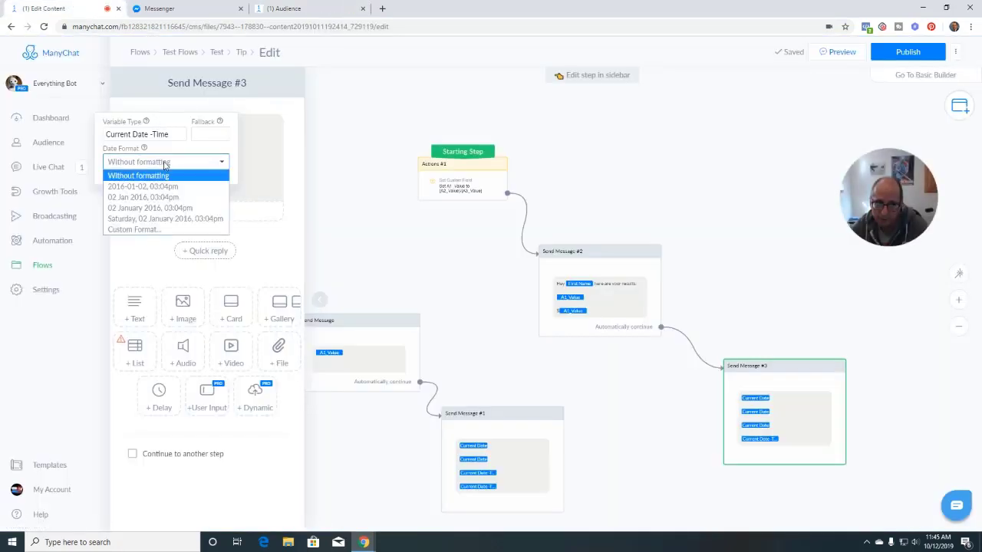
click(159, 191)
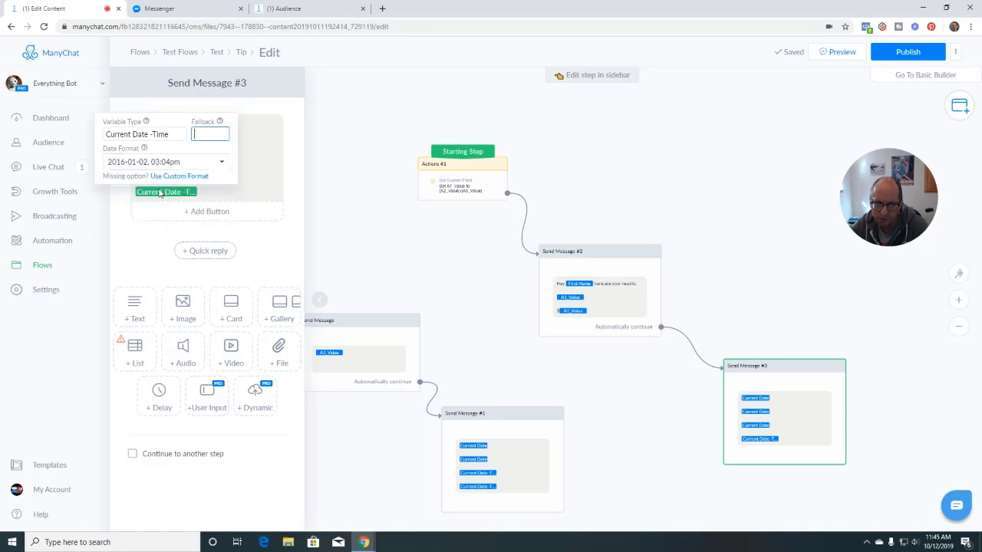
- Insert a second Current Date -Time variable on its own line in Send Message #3 and open its custom date format for editing
click(233, 196)
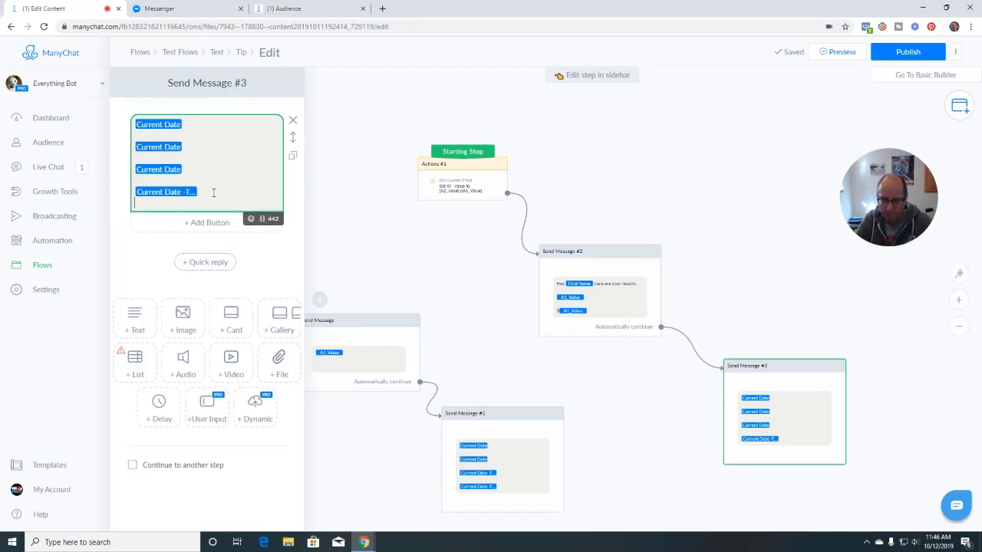
text({)
text(c)
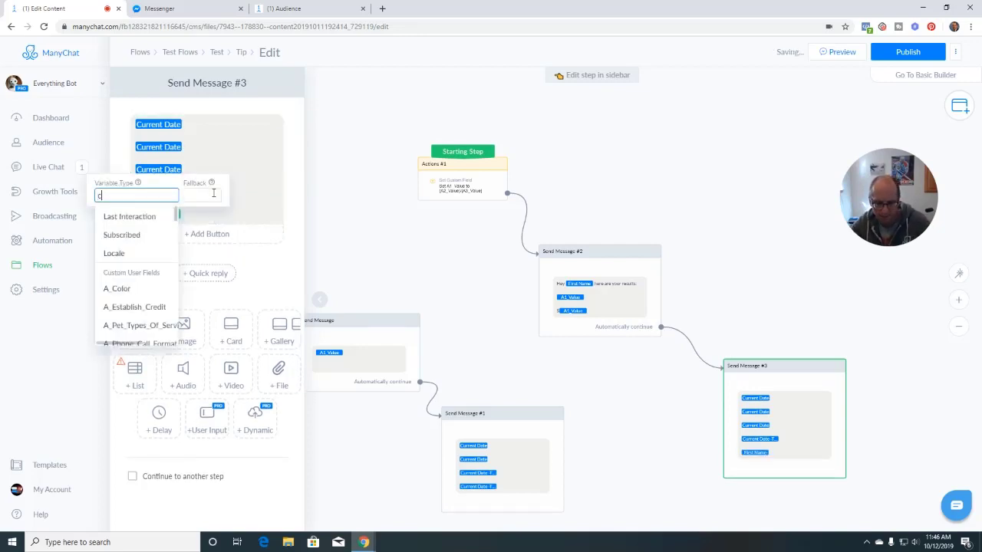
text(u)
click(148, 252)
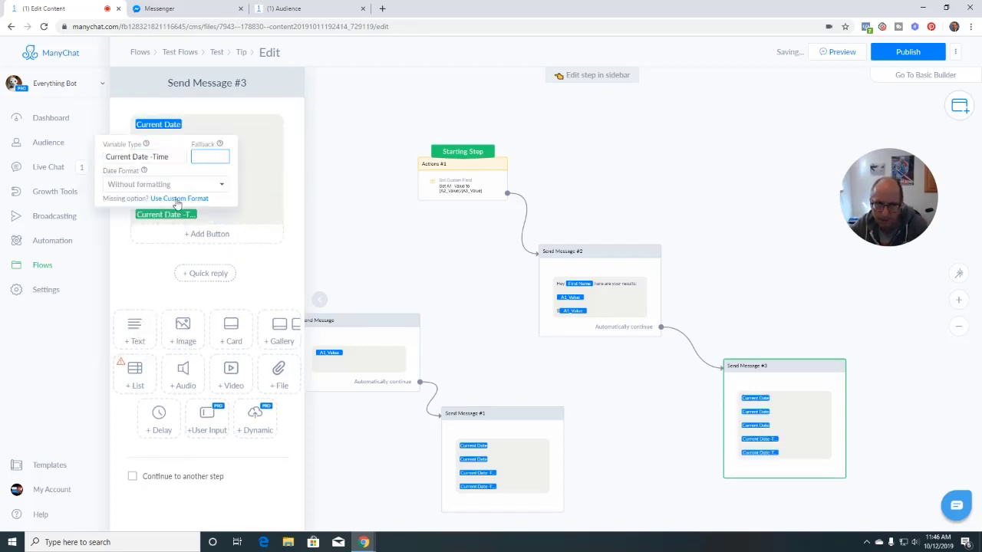
click(159, 188)
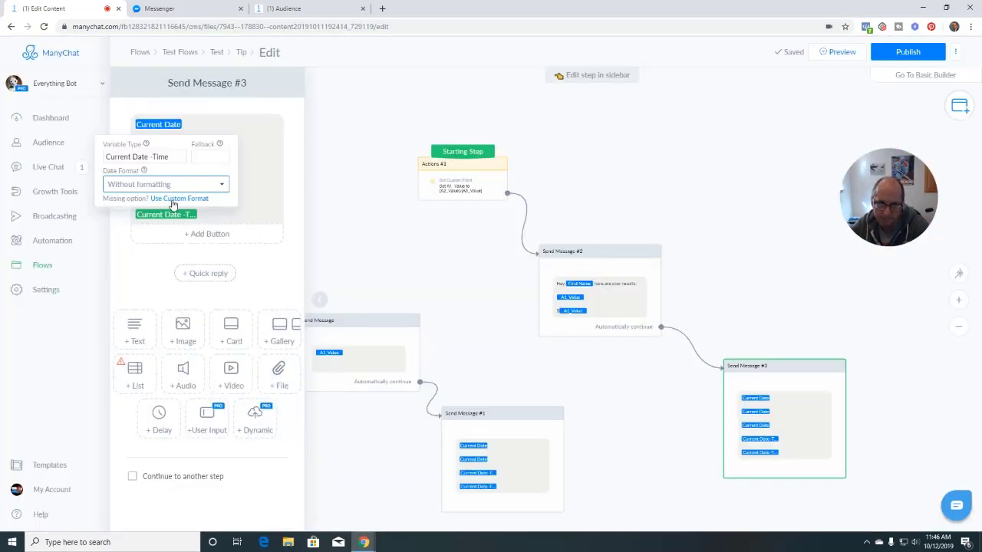
click(173, 198)
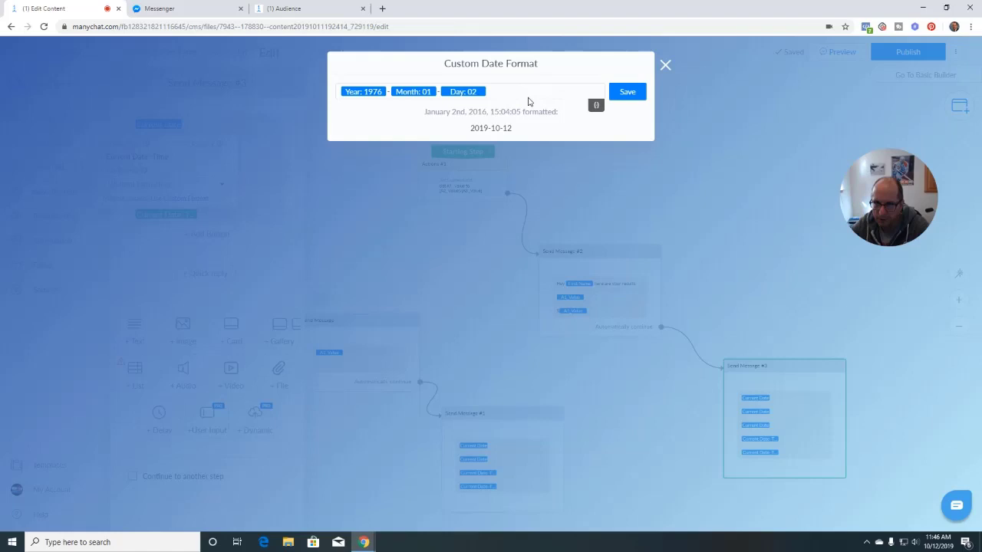
- Clear the default year, month and day pieces and begin the custom date format with Hour: 03 followed by a hyphen
key(BackSpace)
key(BackSpace)
key(BackSpace)
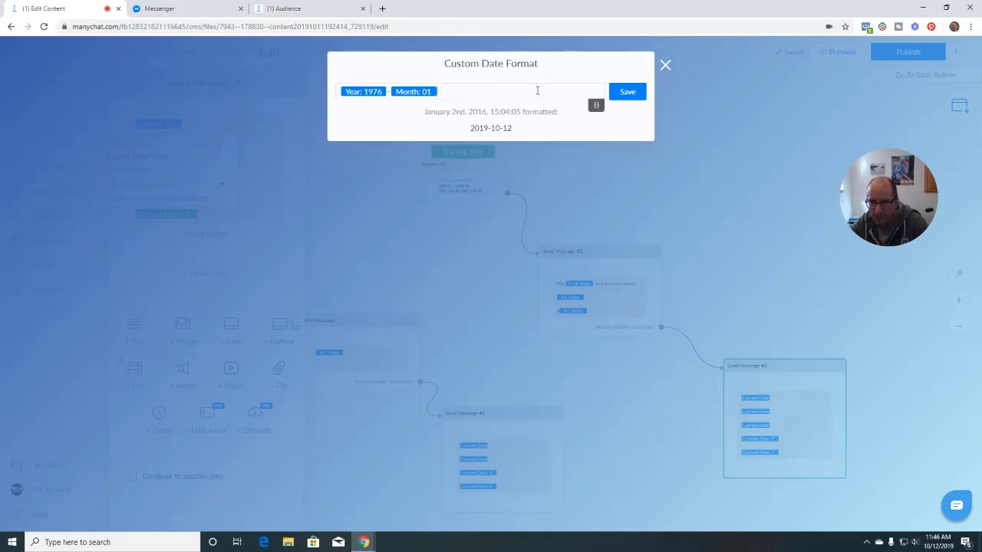
click(597, 110)
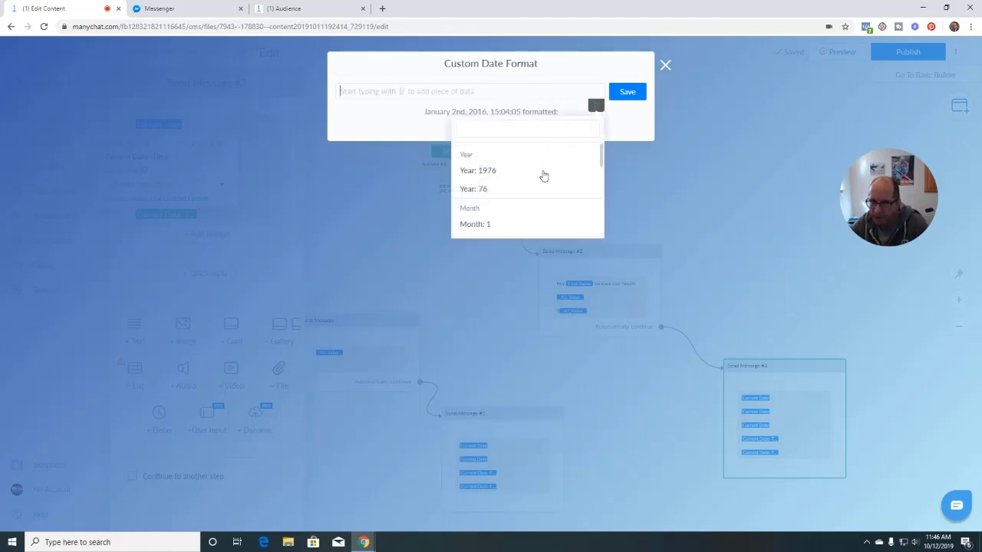
scroll(543, 202, down, 4)
scroll(543, 202, down, 3)
scroll(543, 201, up, 4)
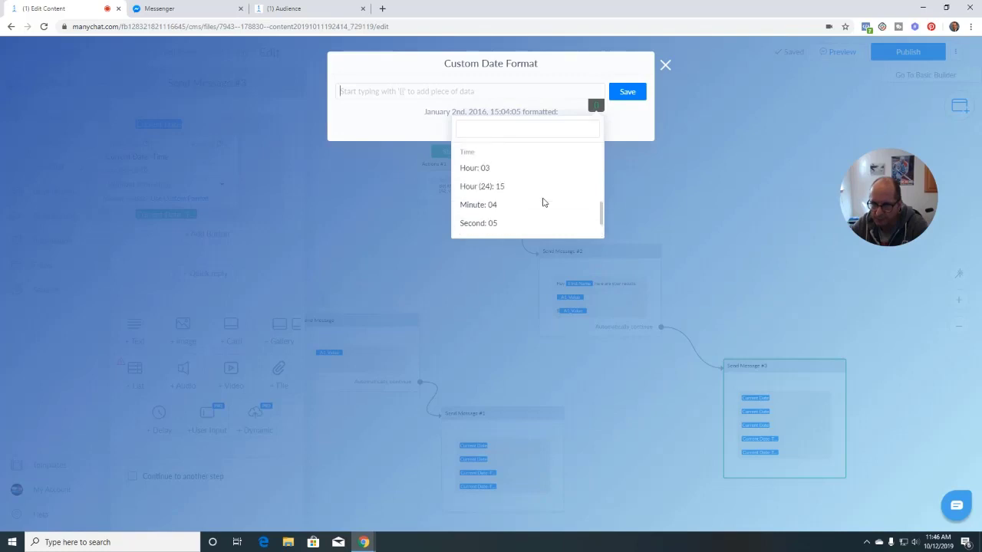
scroll(535, 170, down, 2)
scroll(513, 164, down, 2)
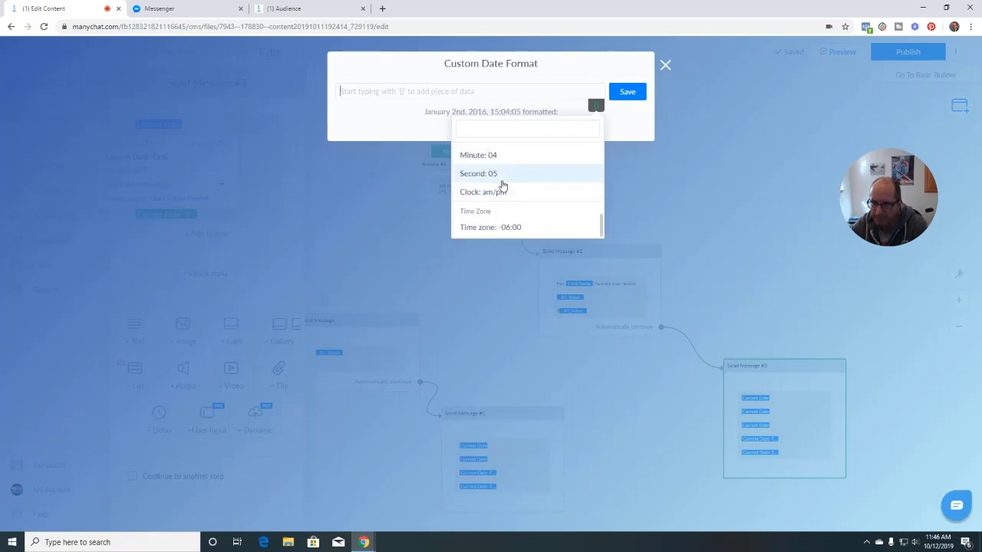
scroll(502, 186, up, 2)
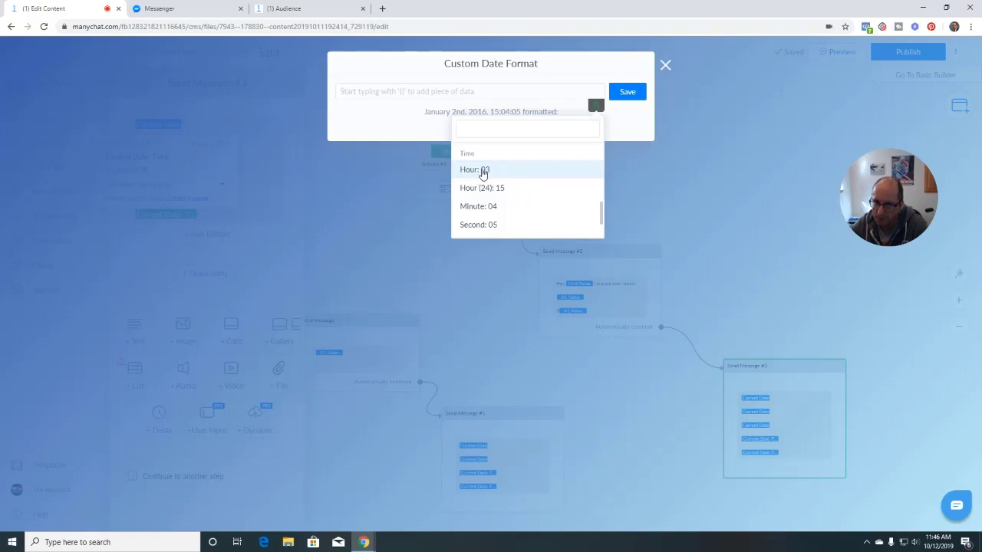
click(482, 172)
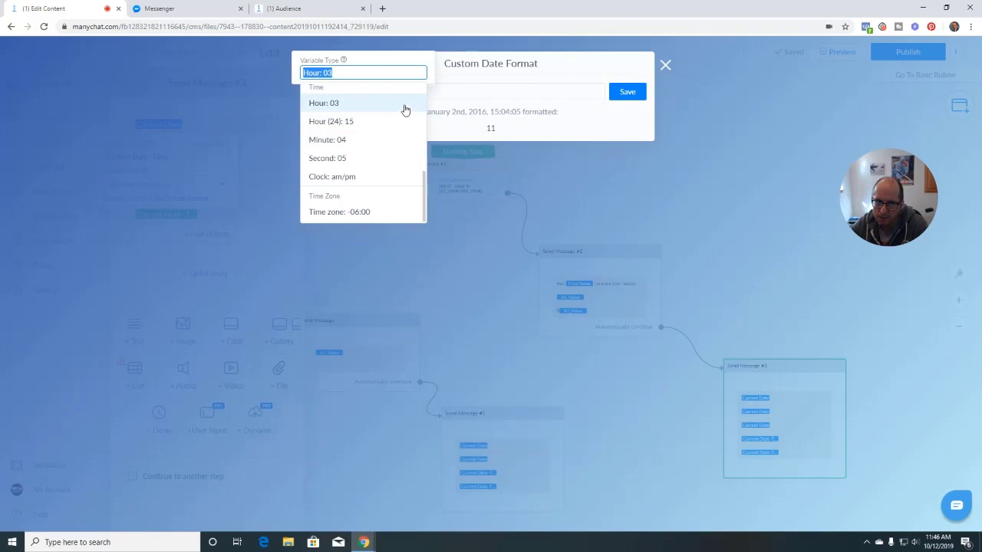
click(428, 92)
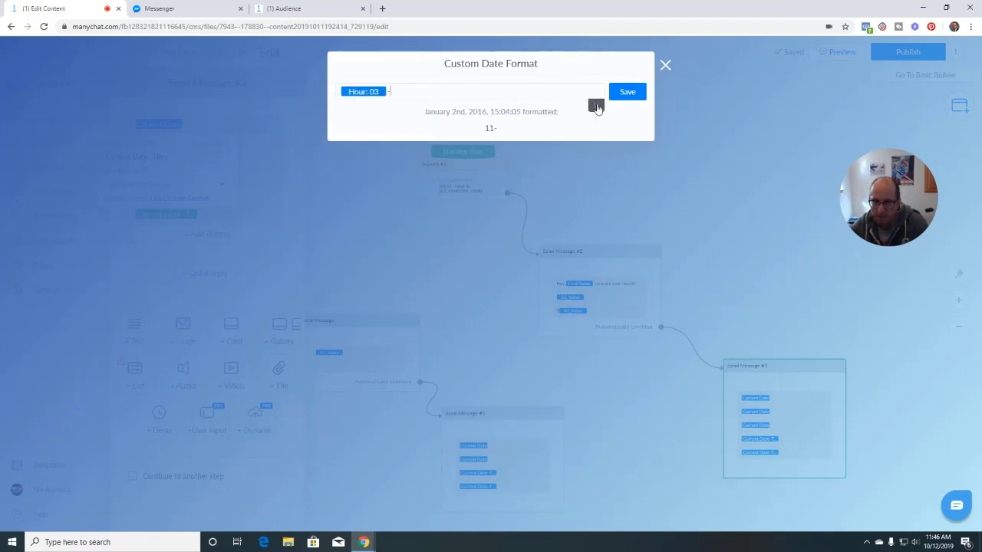
- Add the Minute: 04 piece after the hyphen in the custom date format
click(596, 105)
scroll(517, 212, down, 2)
scroll(517, 212, down, 3)
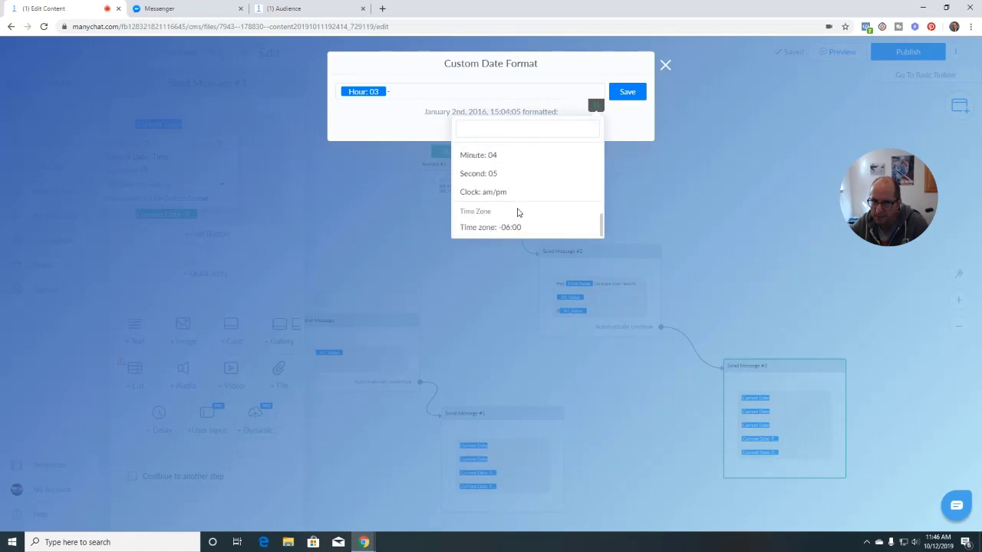
scroll(517, 212, up, 5)
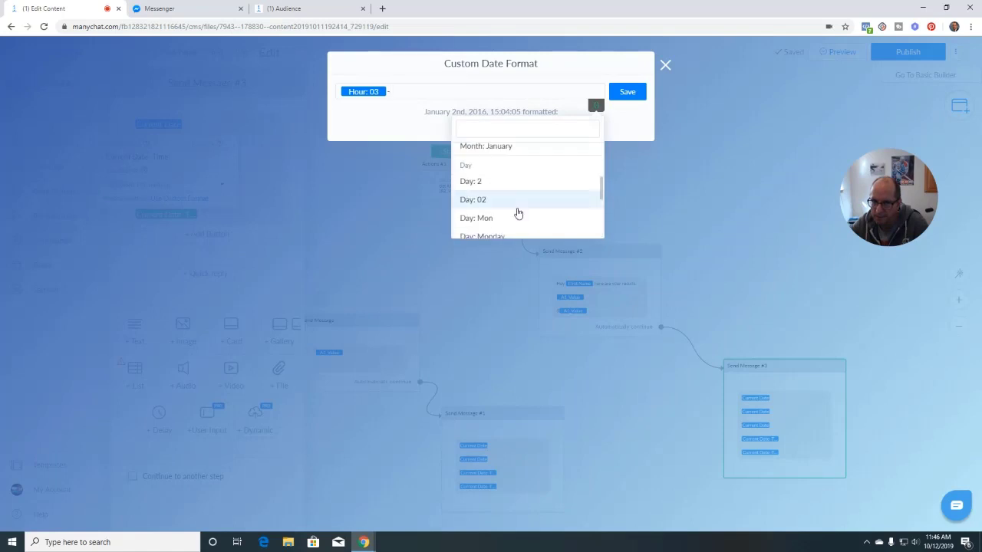
scroll(517, 213, down, 2)
scroll(518, 213, down, 3)
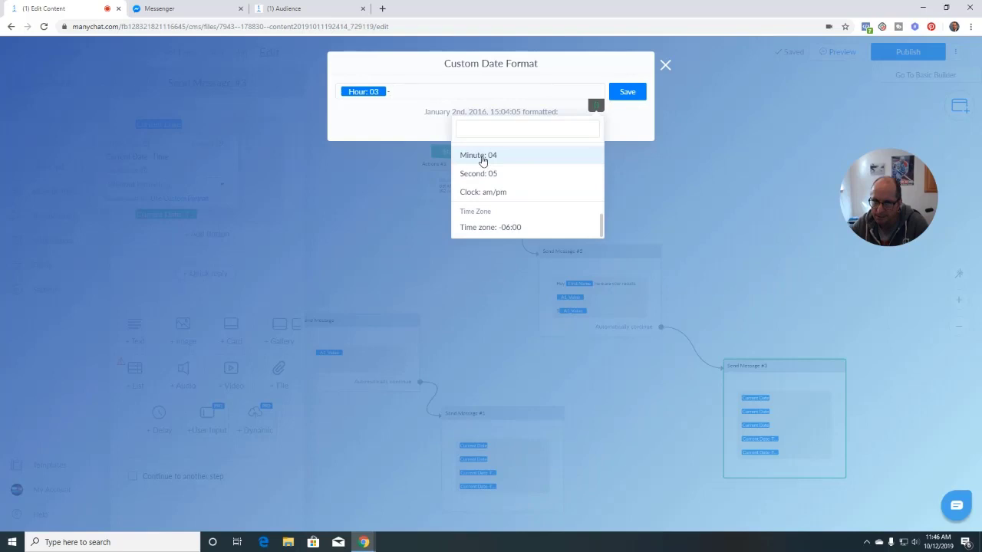
click(482, 156)
click(502, 91)
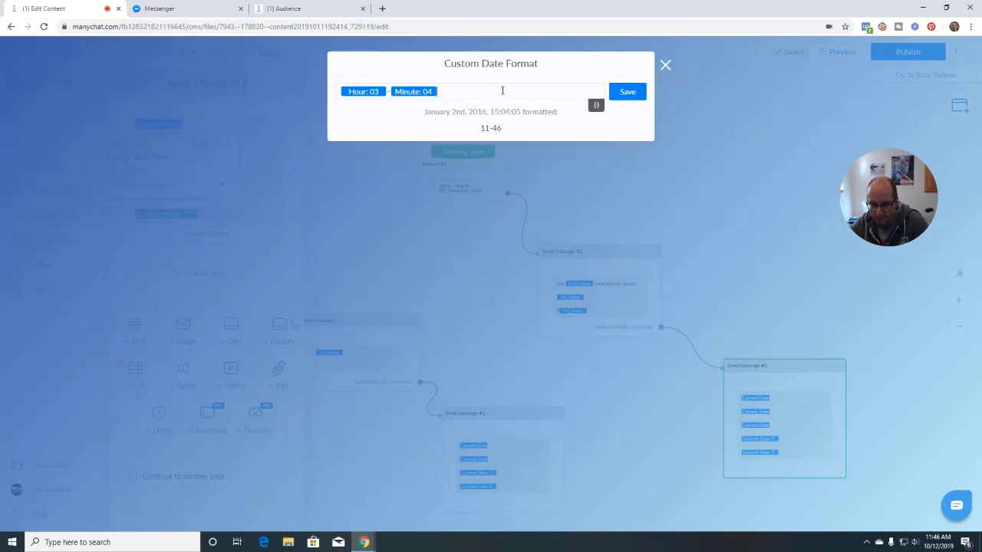
- Extend the custom date format with a colon followed by the Second: 05 piece
text(:)
click(595, 106)
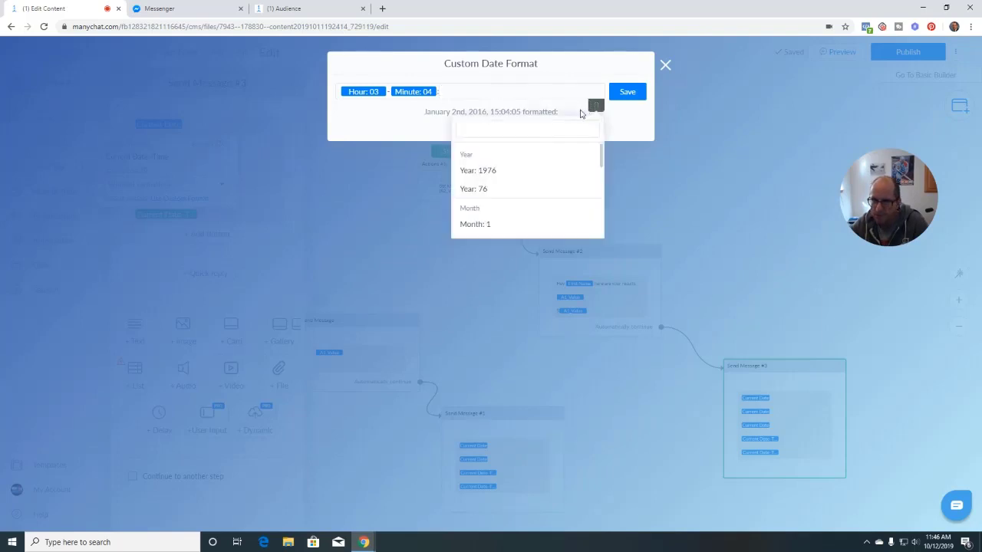
scroll(506, 199, down, 5)
click(481, 206)
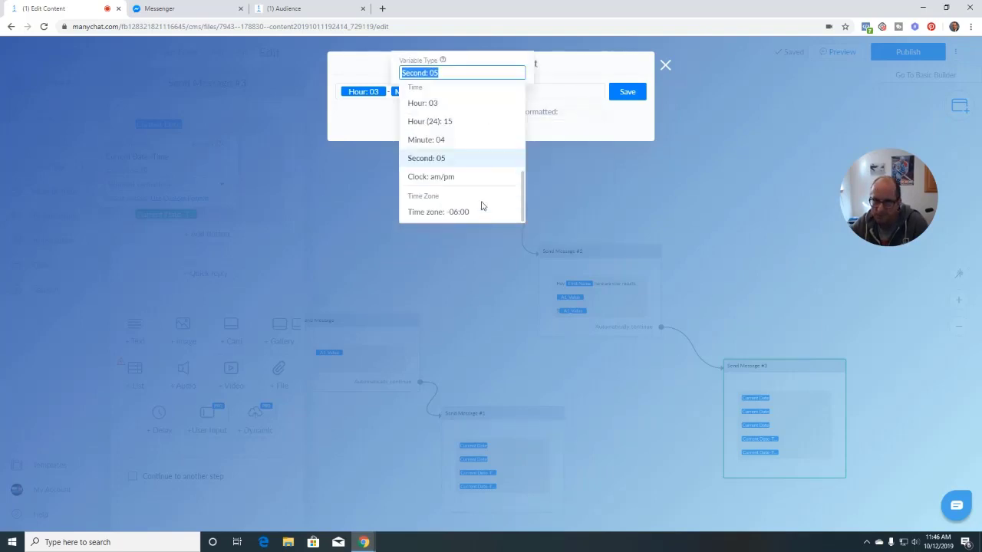
click(547, 96)
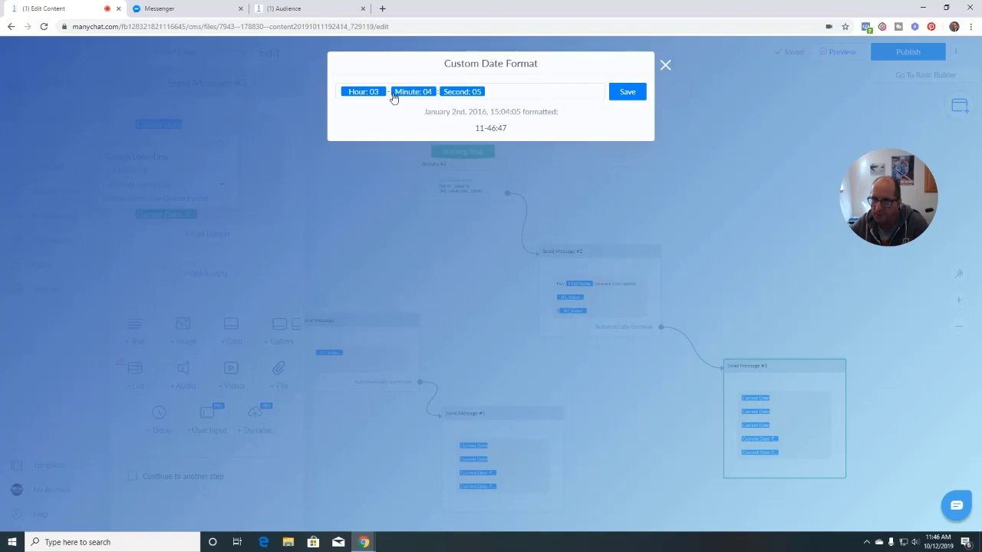
- Replace the hyphen between the hour and minute pieces with a colon and save the custom date format
click(393, 92)
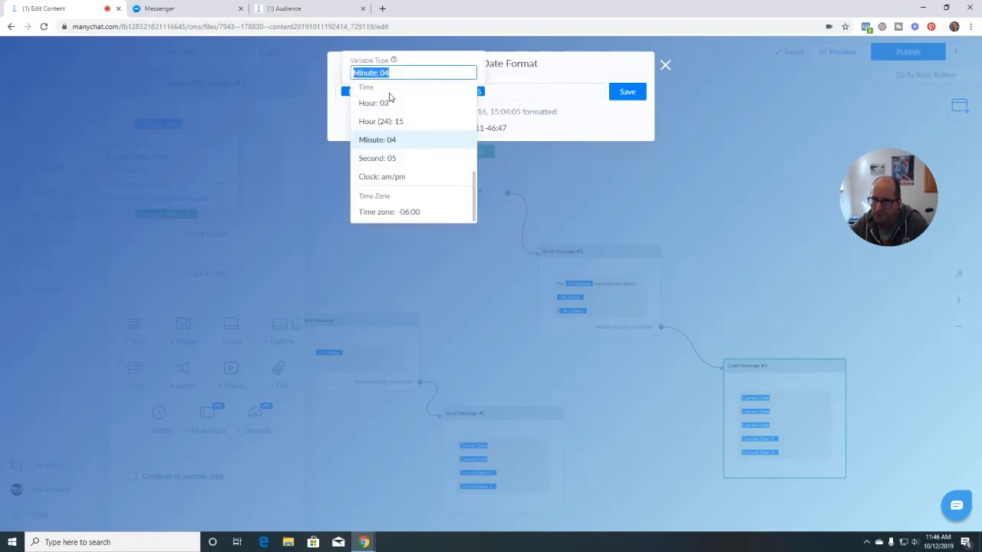
click(500, 93)
click(499, 91)
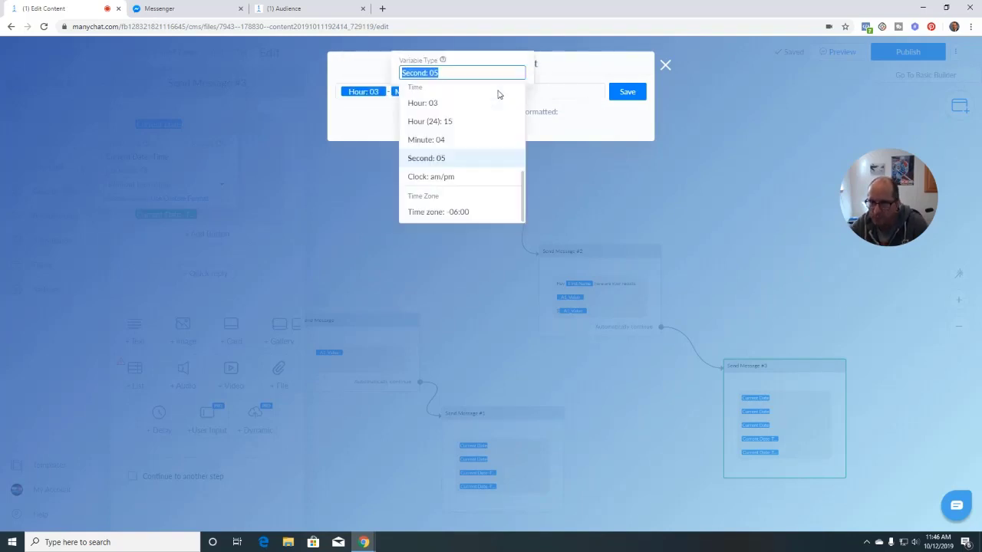
click(498, 91)
click(499, 91)
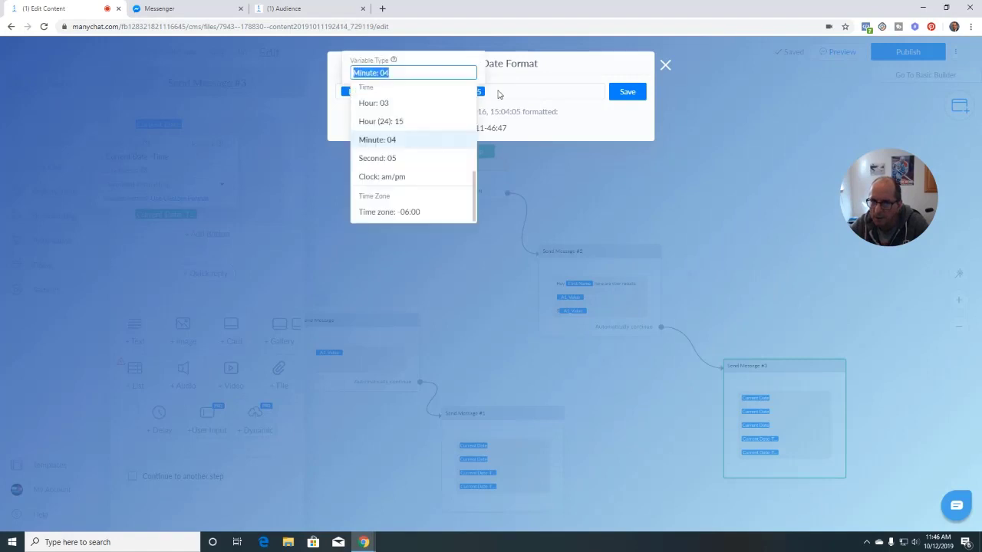
click(498, 91)
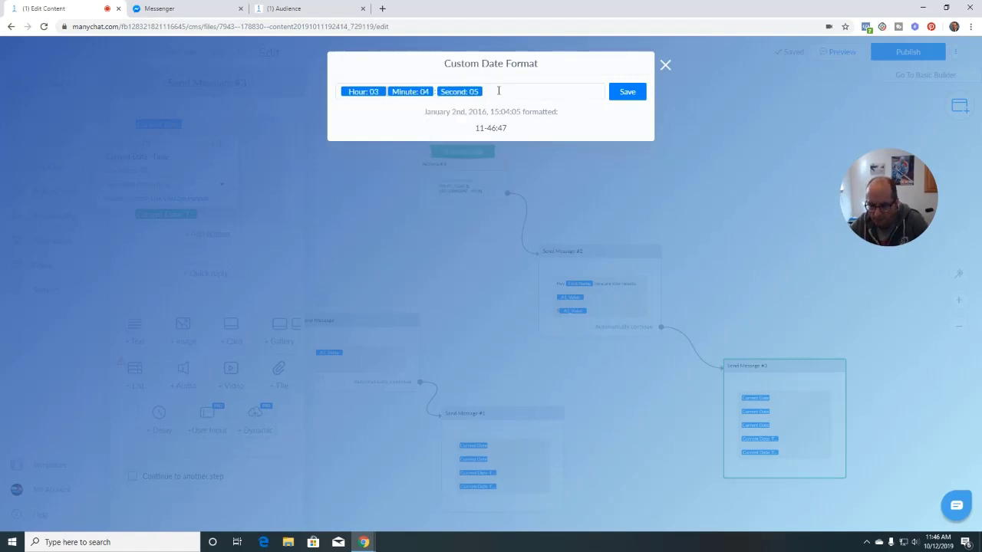
click(635, 95)
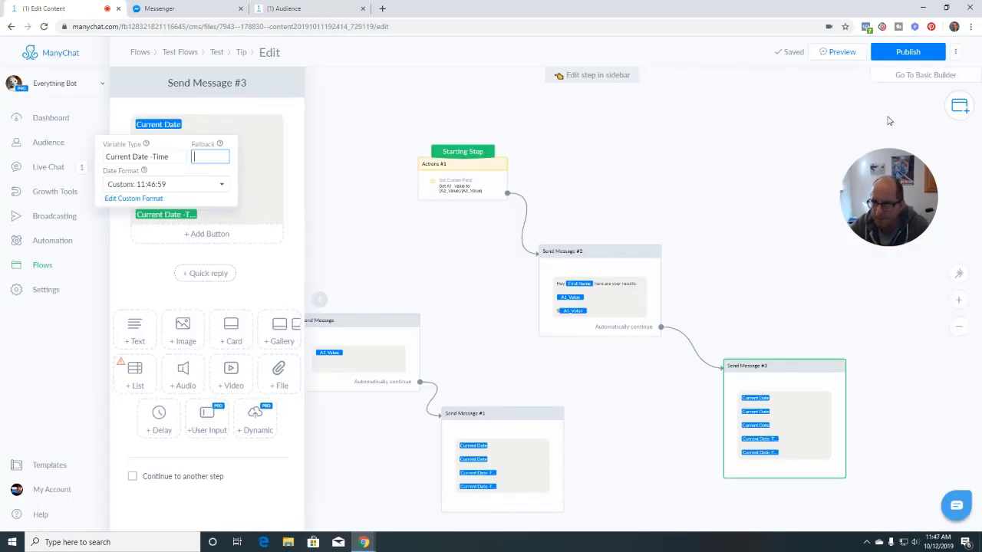
- Publish the flow and compare its Messenger output with the subscriber's Current Date -Time field in Audience
click(882, 62)
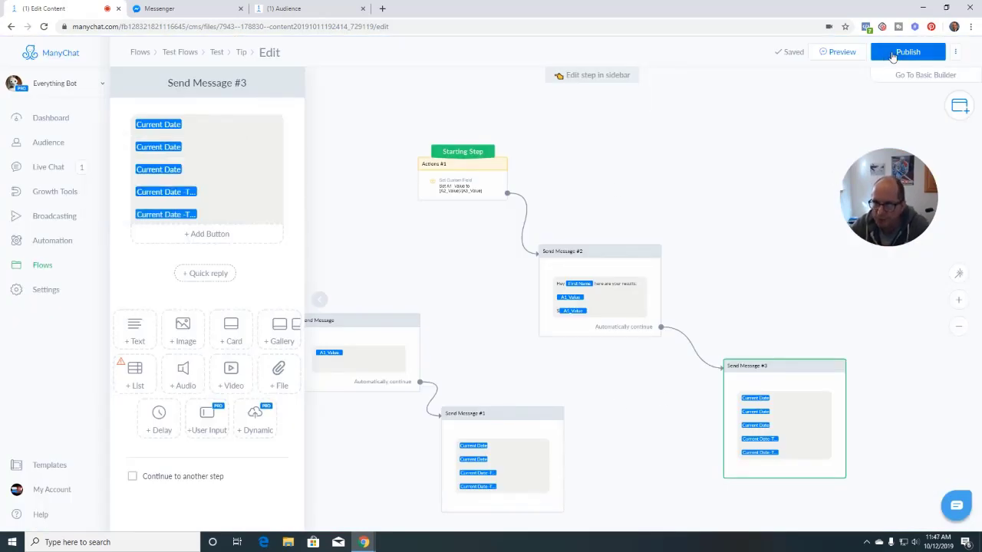
click(894, 53)
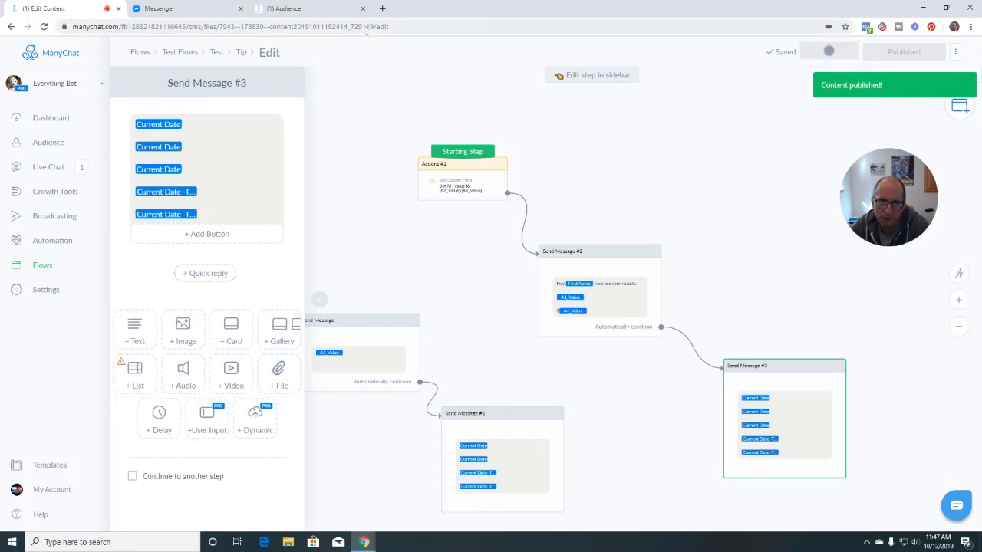
click(200, 11)
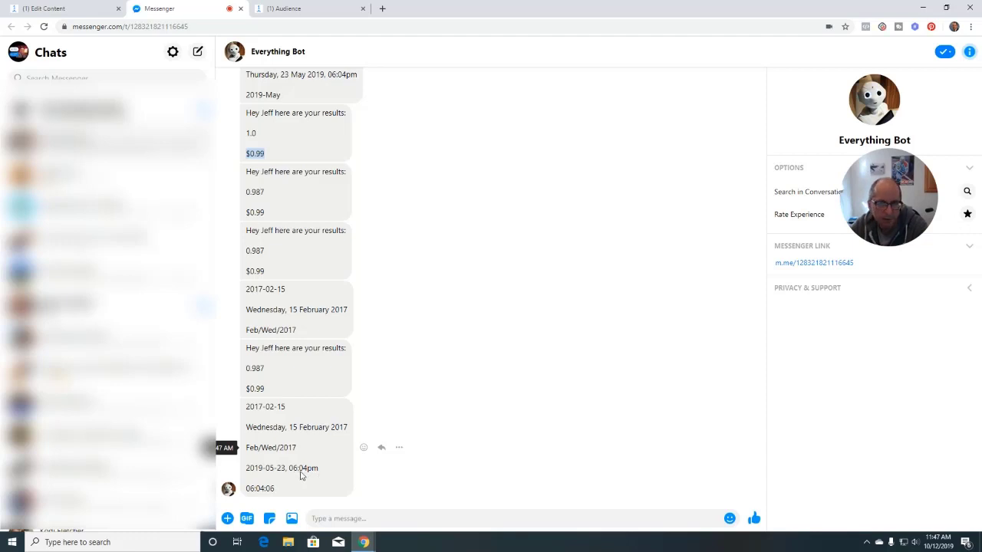
click(329, 11)
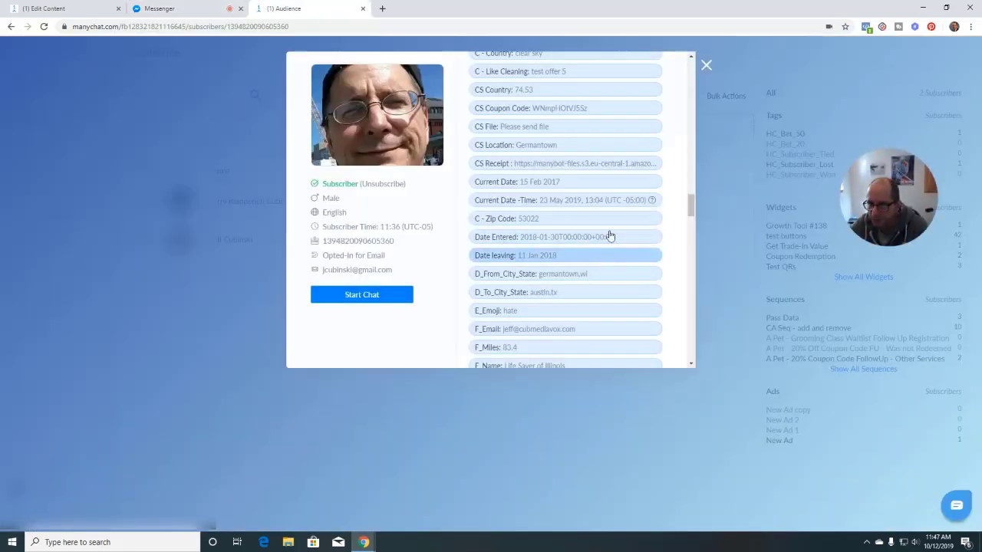
click(158, 11)
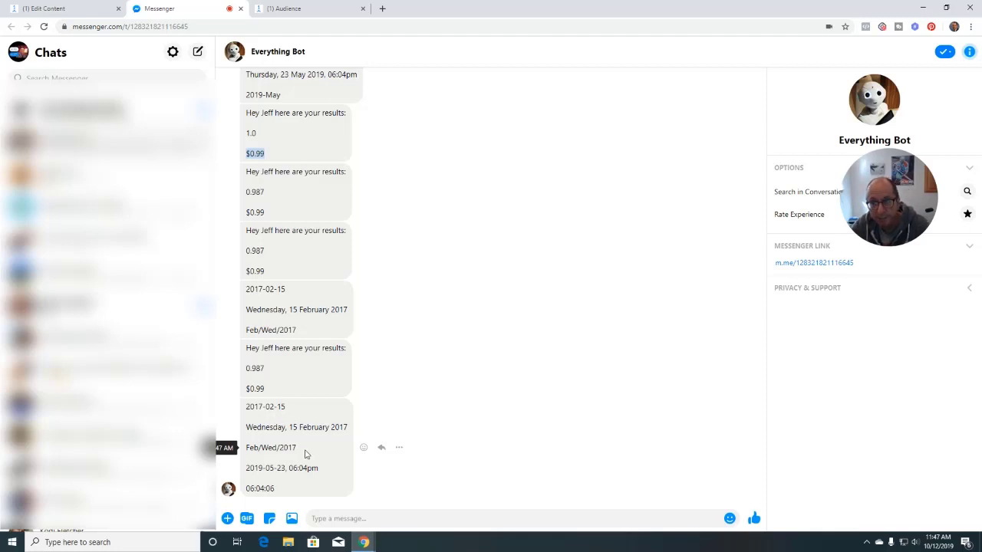
- Return to the flow editor and review the date format options of the last Current Date -Time variable in Send Message #3
click(86, 8)
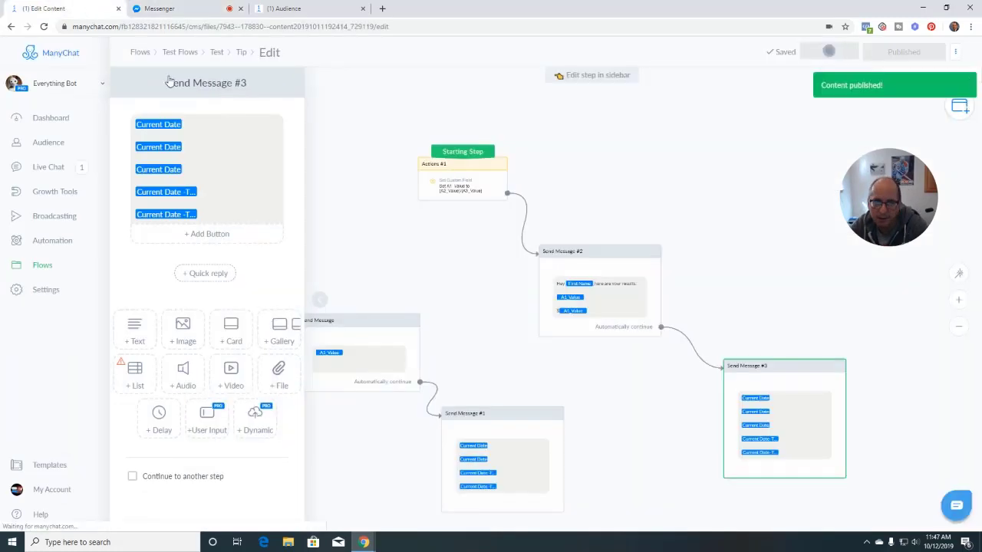
click(176, 216)
click(247, 206)
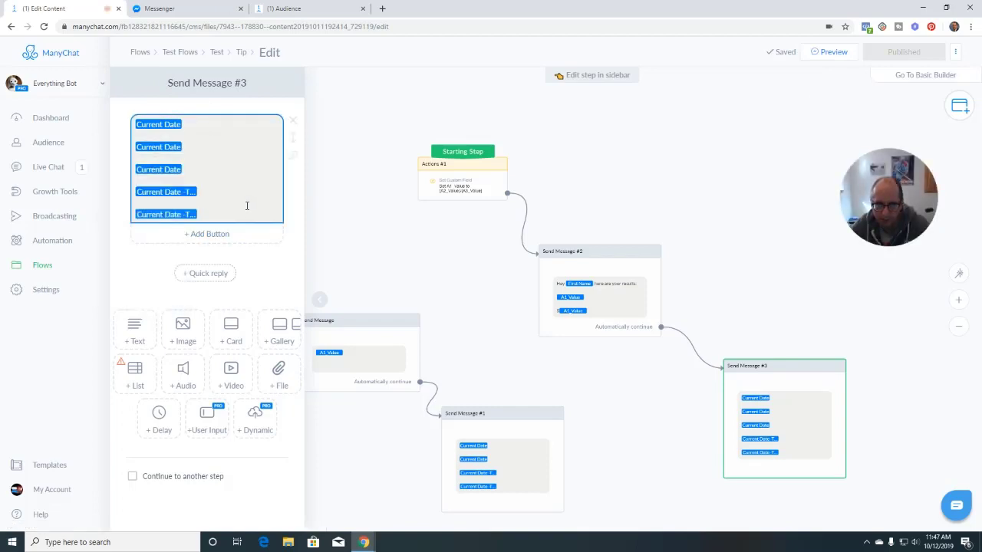
click(164, 215)
click(201, 200)
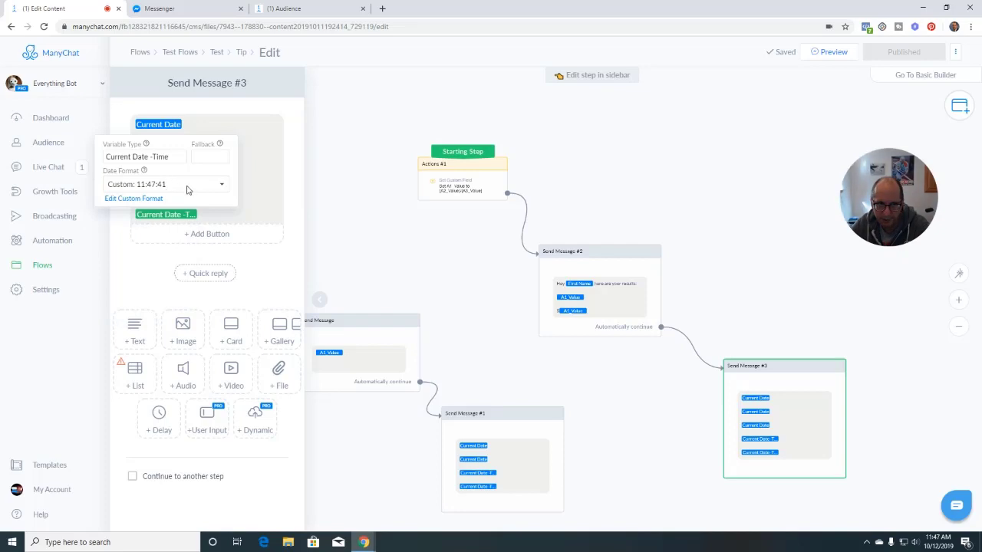
click(155, 188)
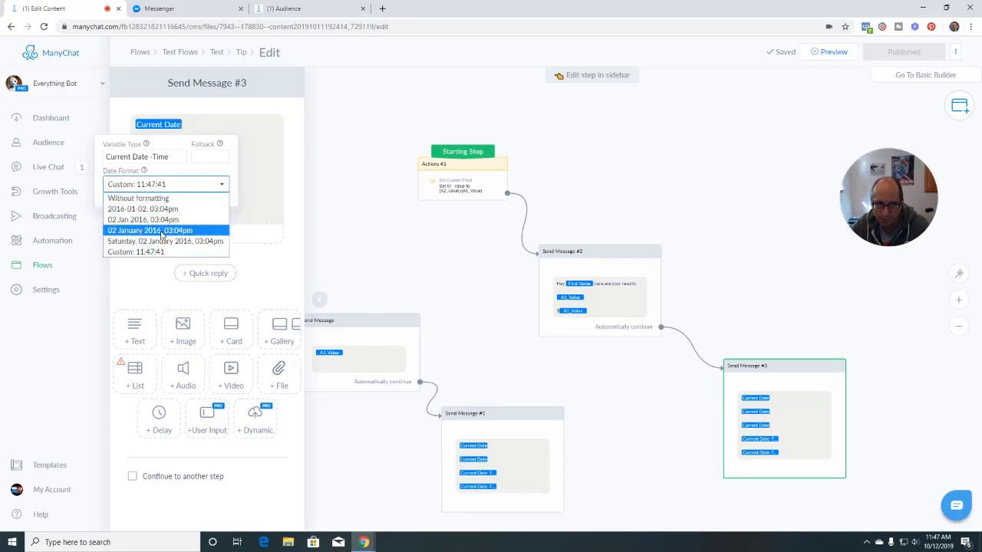
click(254, 200)
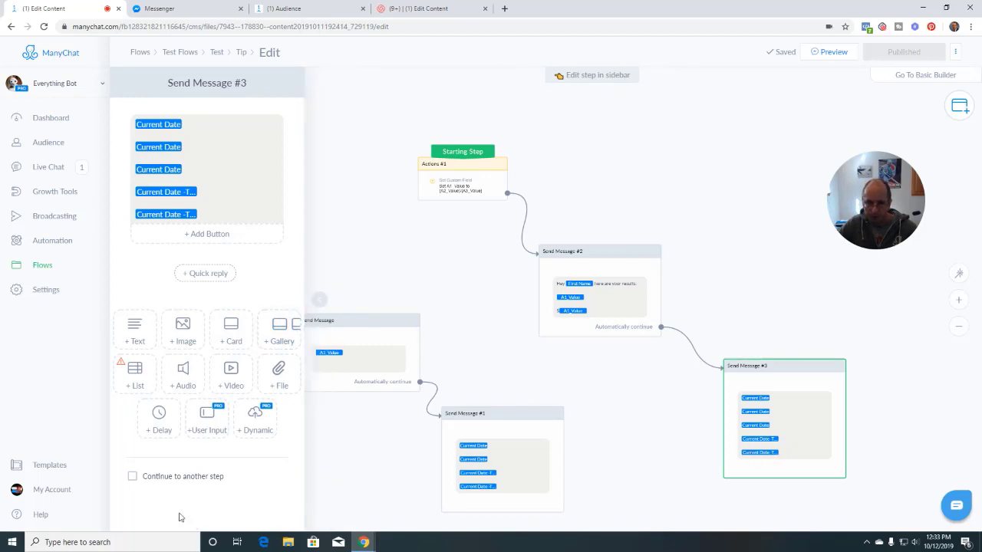
- Enable Send Message #3 to continue to another step and move it slightly up and left in the flow
click(132, 476)
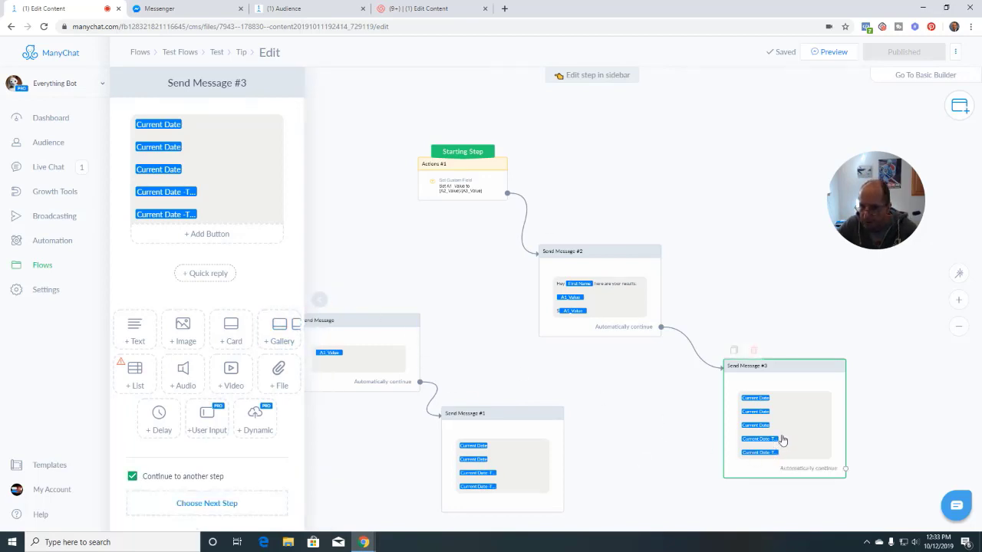
drag(782, 438, 770, 417)
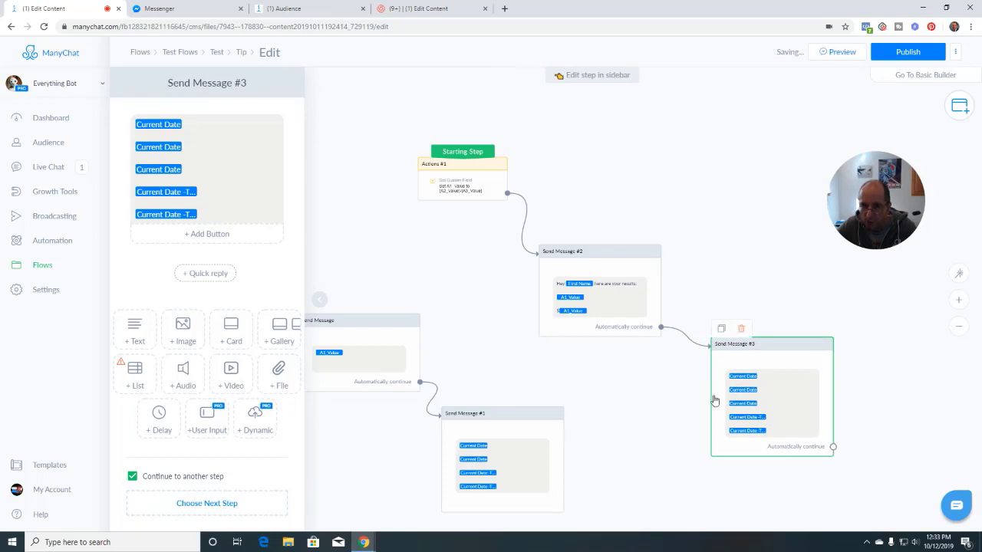
drag(664, 421, 545, 265)
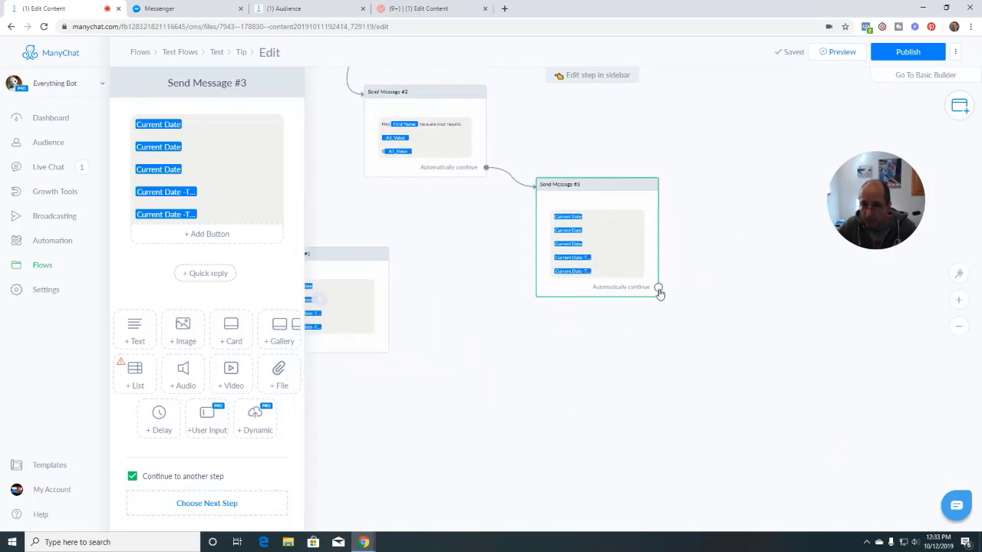
- Connect a new Send Message step after Send Message #3 and place the cursor in its empty text block
drag(658, 287, 701, 314)
click(728, 165)
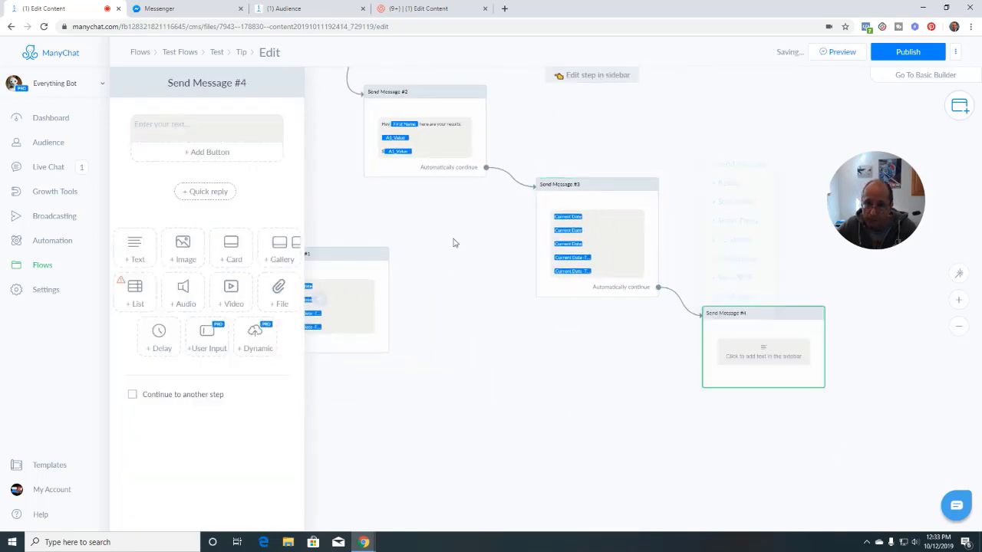
click(190, 129)
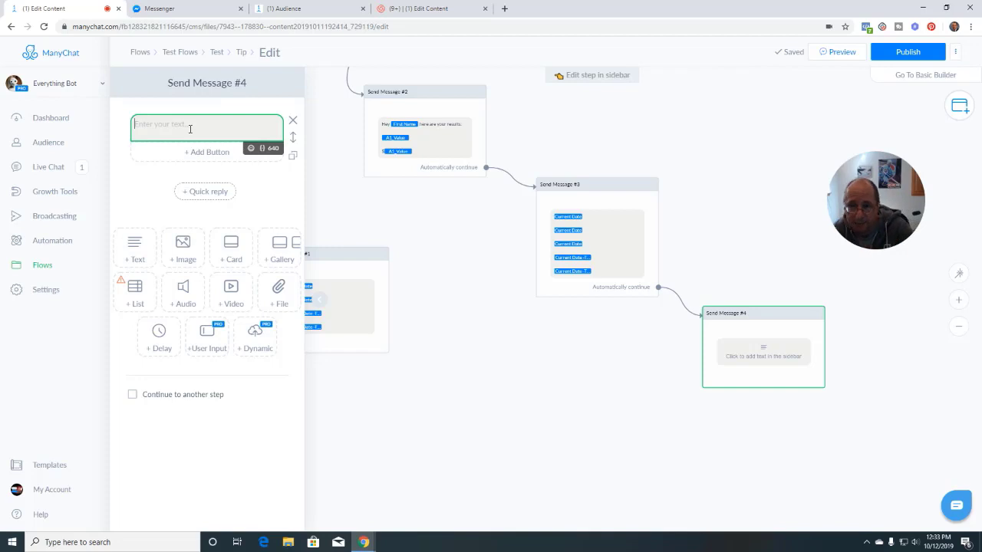
- Examine the subscriber's custom fields in Audience, up to the A1_Value to A4_Value_Text entries
click(330, 10)
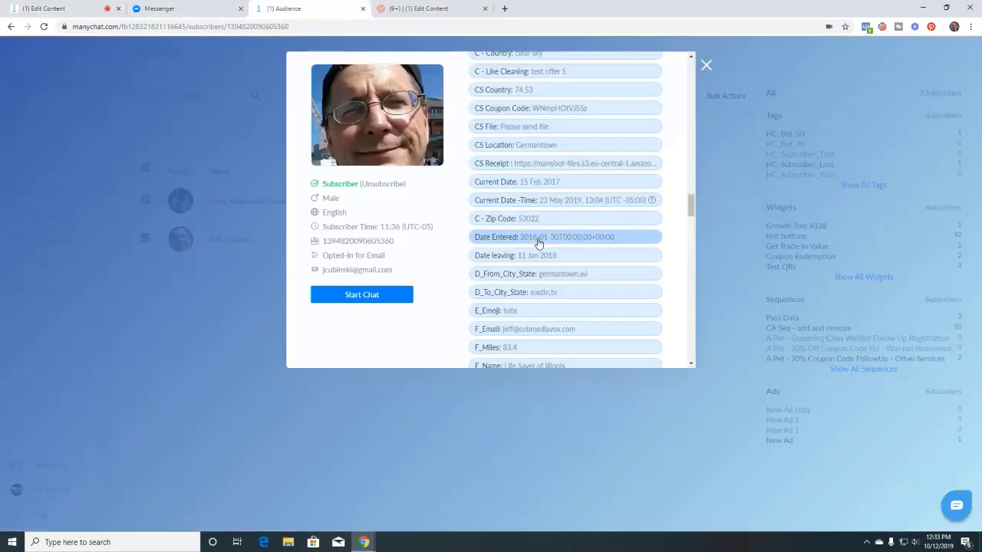
scroll(574, 247, up, 3)
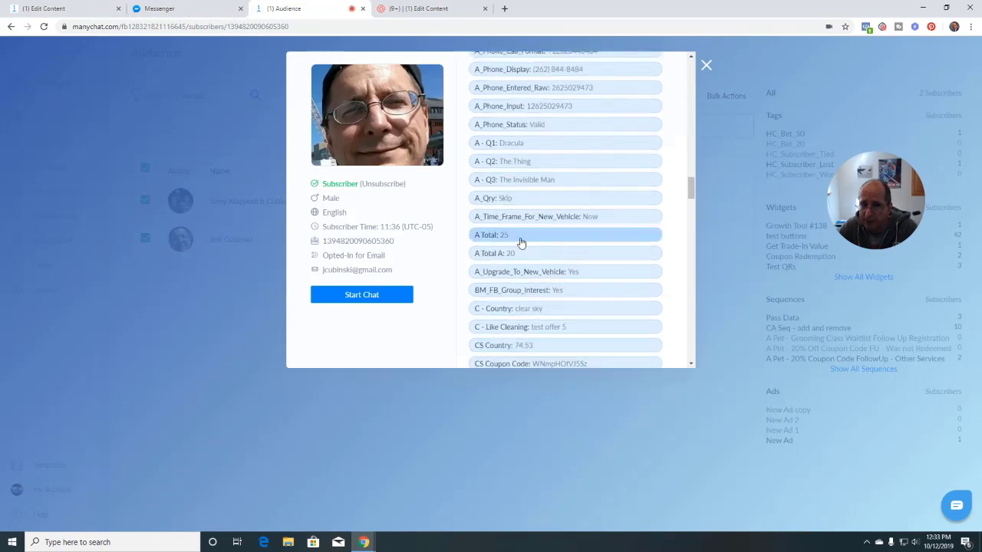
scroll(520, 243, up, 3)
scroll(520, 242, up, 3)
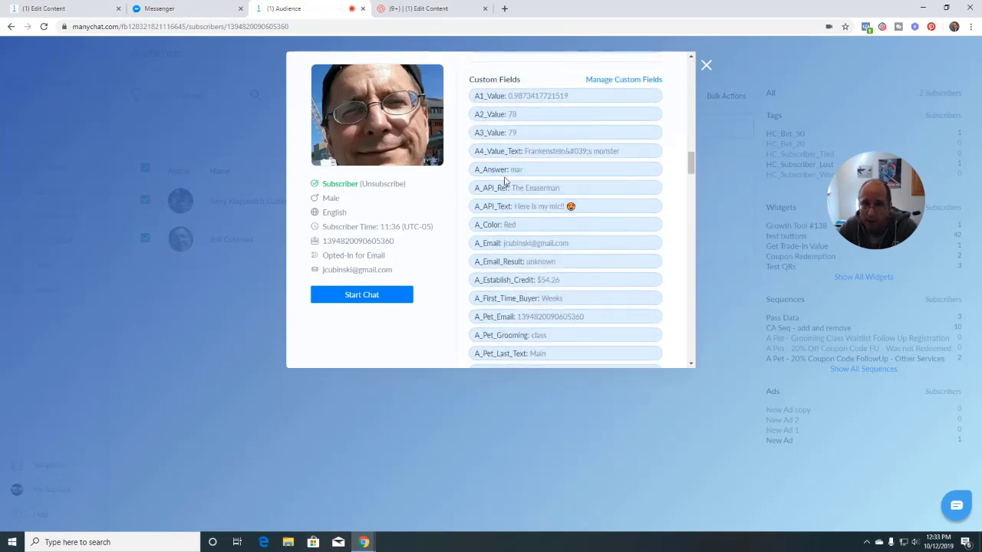
- Return to the flow editor and replace the empty Send Message #4 with an Actions step connected after Send Message #3
click(54, 8)
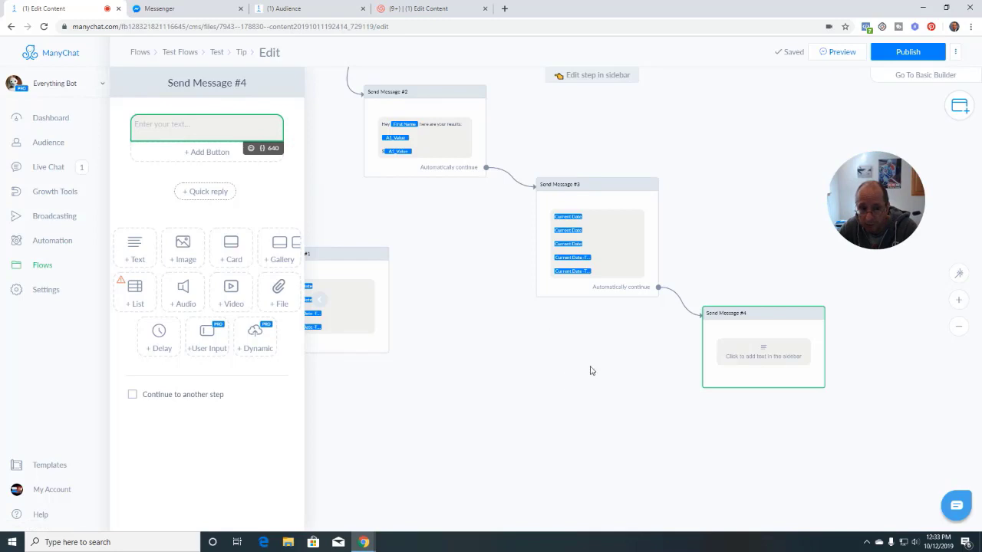
click(746, 301)
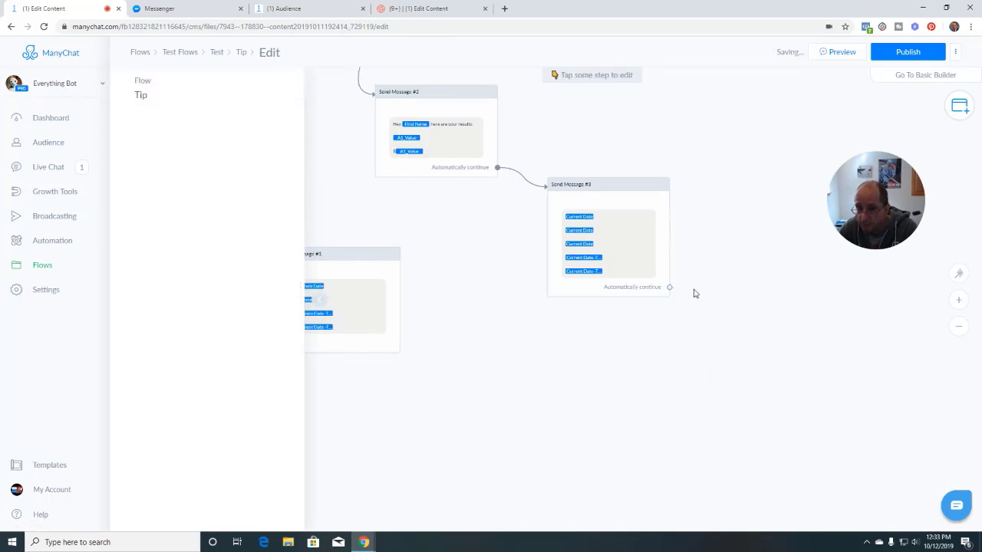
drag(669, 287, 717, 319)
click(735, 201)
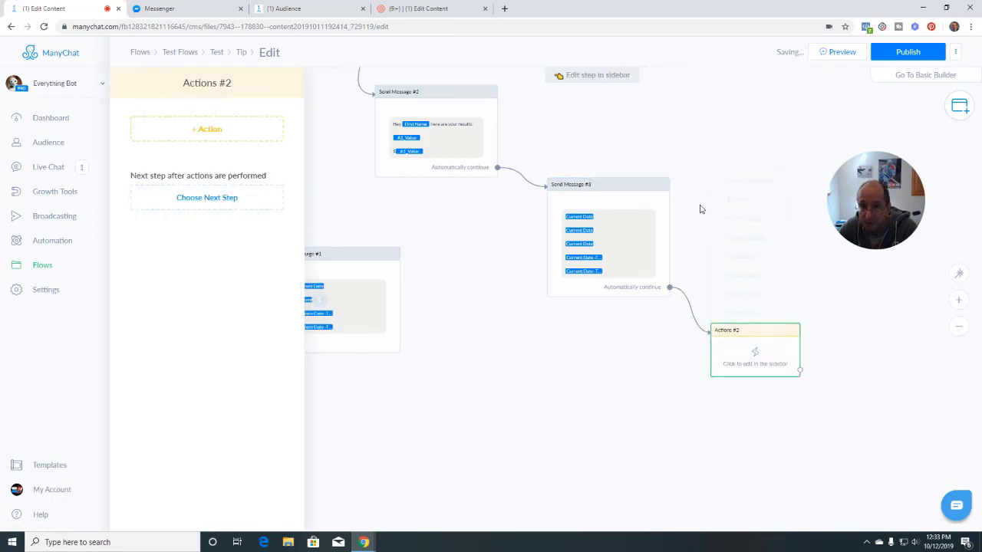
- Add a Set Custom Field action to Actions #2 and choose A_Answer as its custom field
click(209, 130)
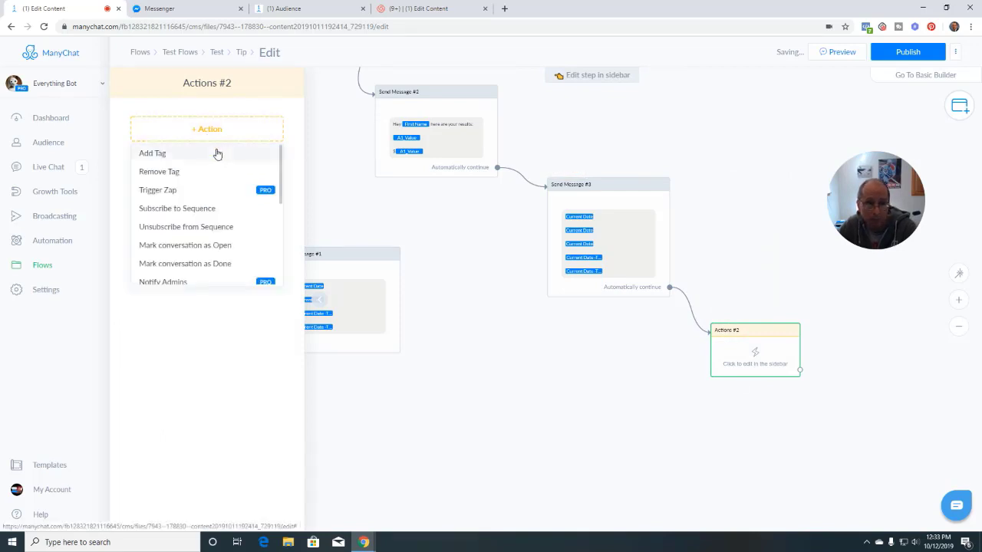
scroll(207, 263, down, 5)
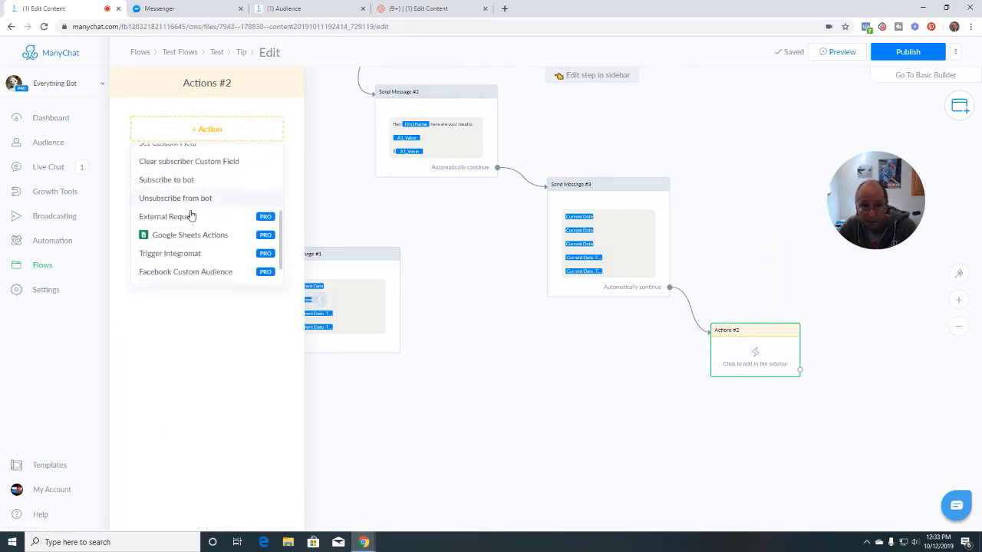
scroll(192, 214, up, 3)
scroll(191, 213, down, 2)
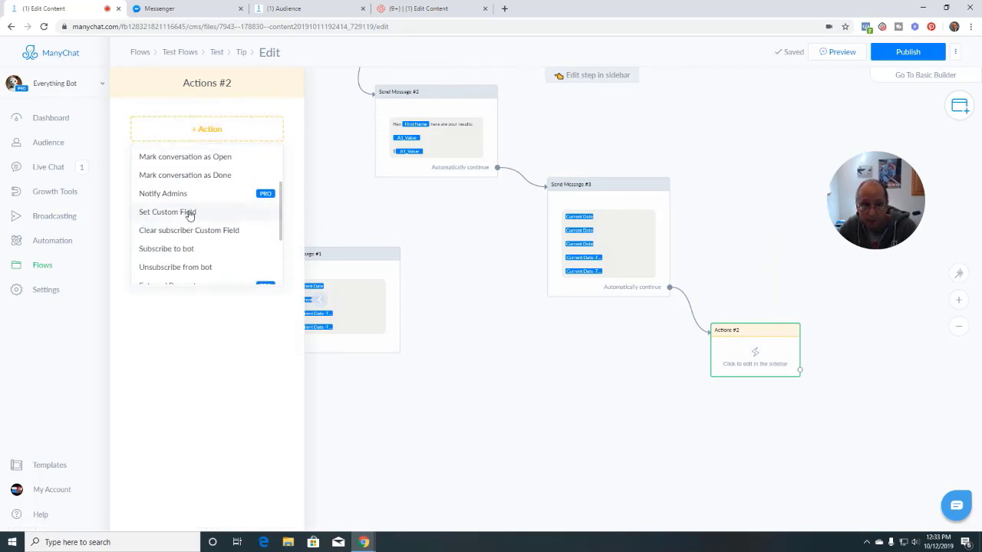
click(190, 214)
click(208, 142)
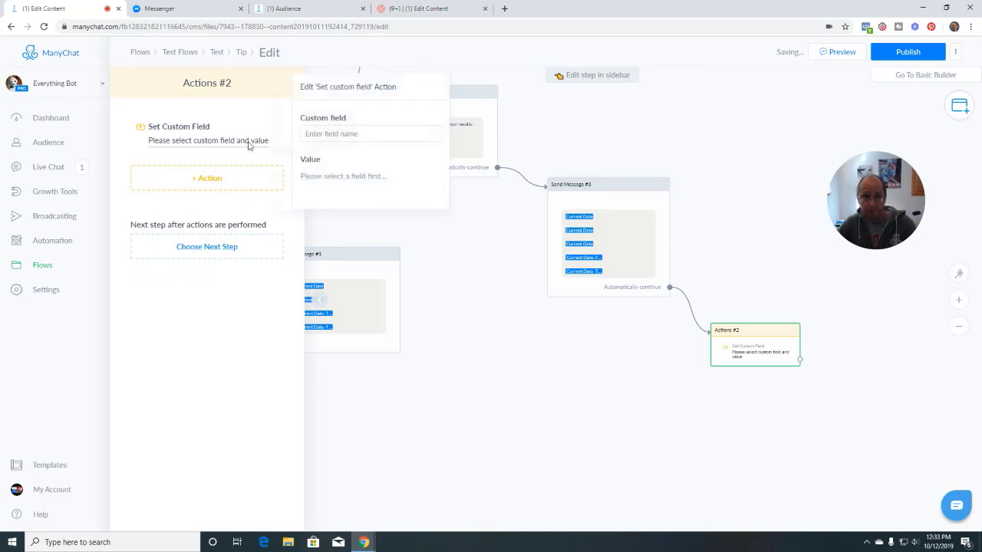
click(318, 134)
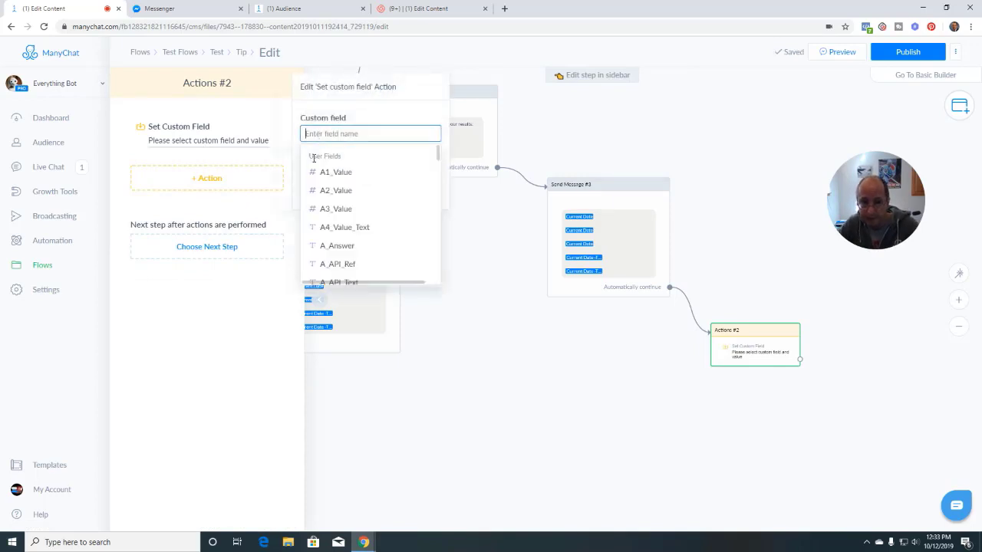
click(335, 246)
- Set the A_Answer value to the First Name and Last Name variables separated by a hyphen
click(344, 181)
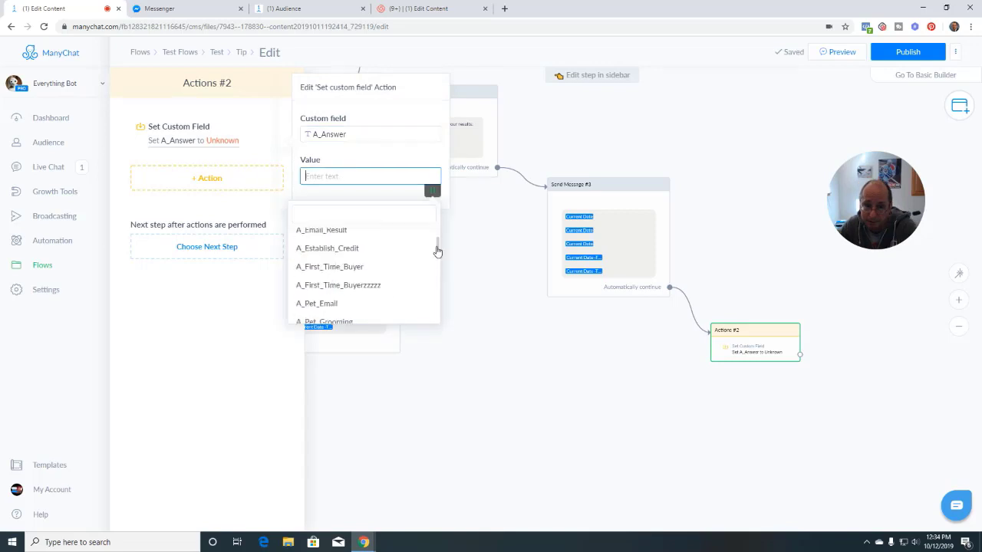
scroll(437, 241, up, 3)
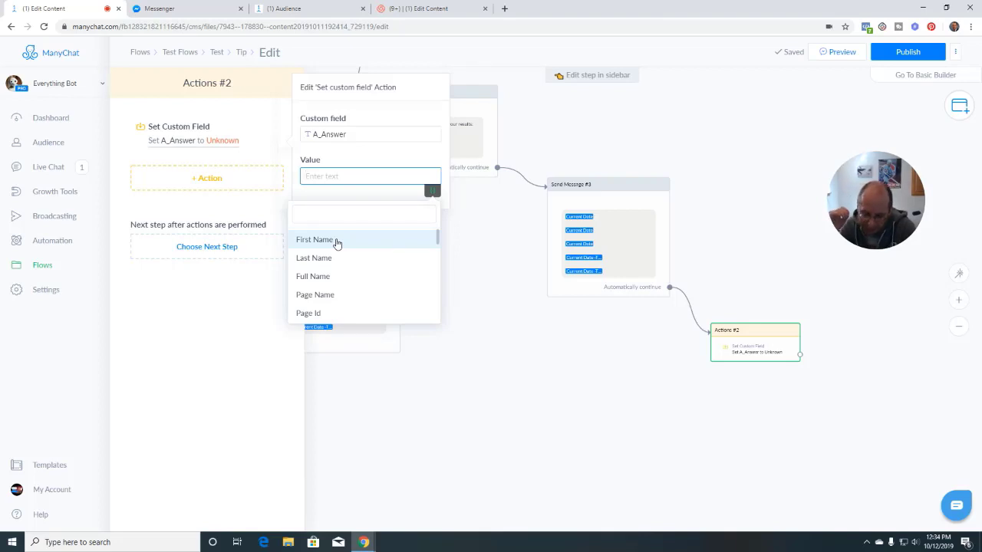
click(336, 240)
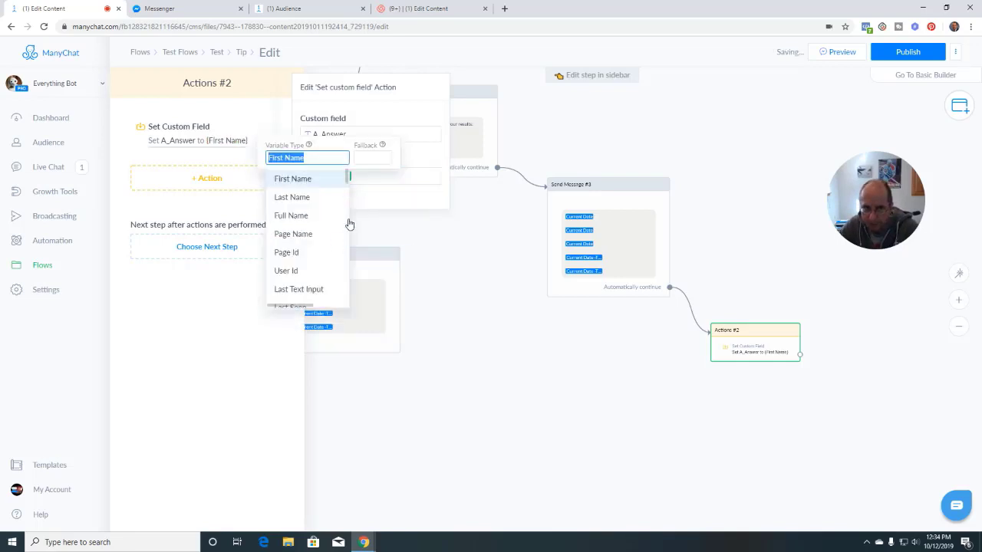
click(360, 177)
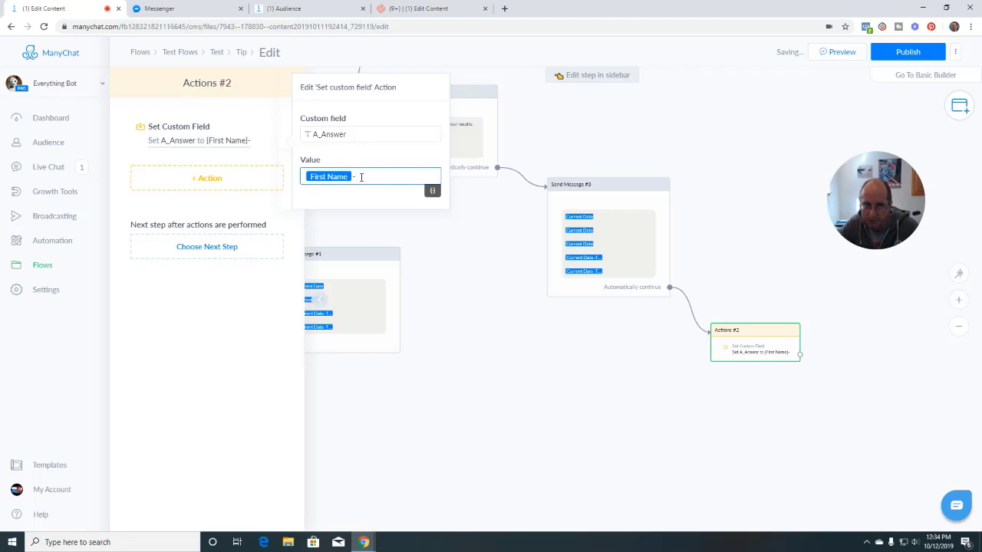
click(432, 190)
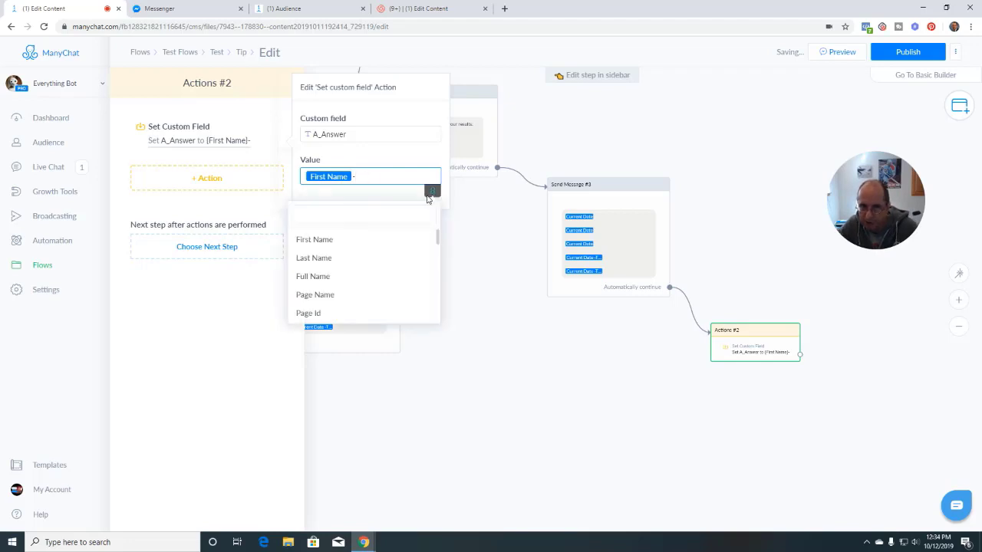
click(330, 258)
click(410, 185)
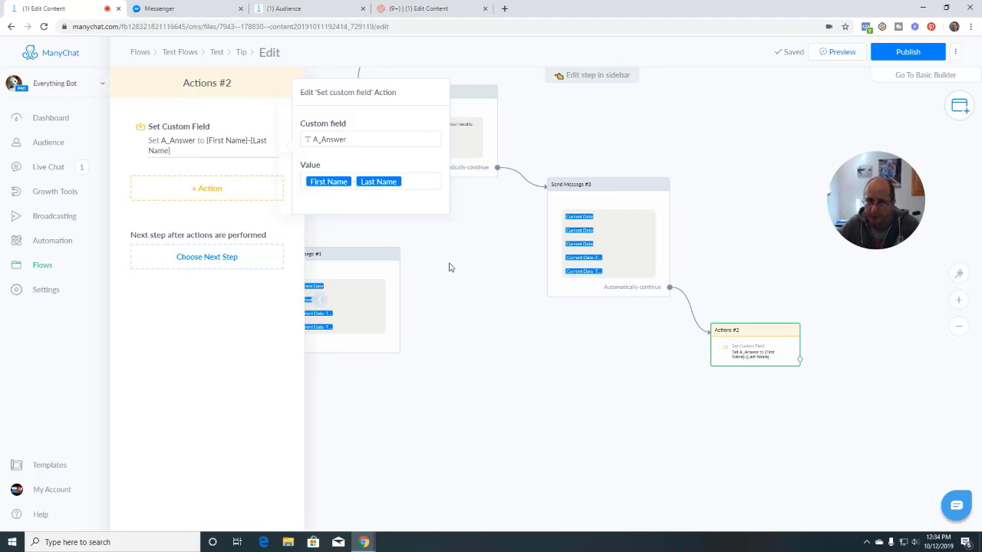
- Replace the hyphen between First Name and Last Name in the A_Answer value with a colon and close the action's settings
click(412, 181)
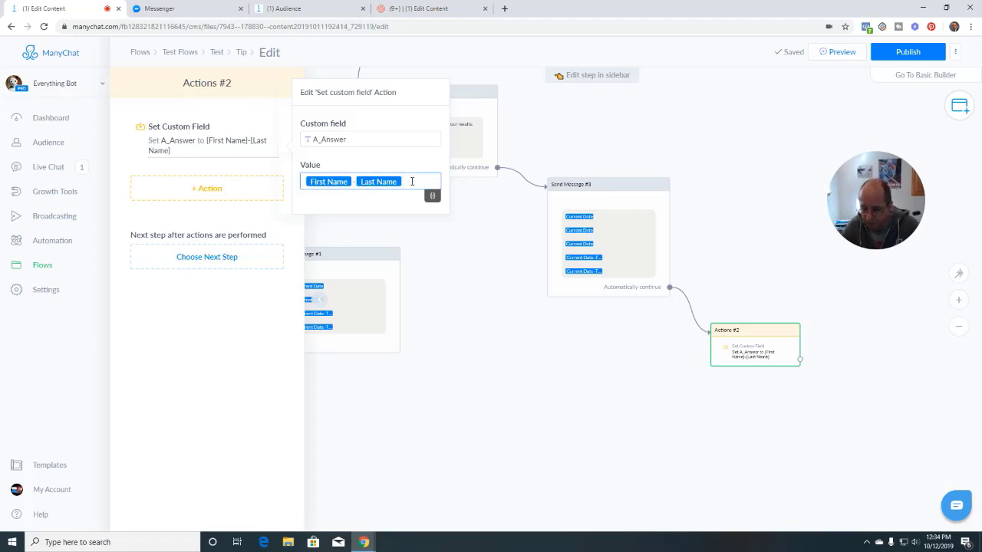
key(Escape)
click(412, 181)
key(Left)
key(BackSpace)
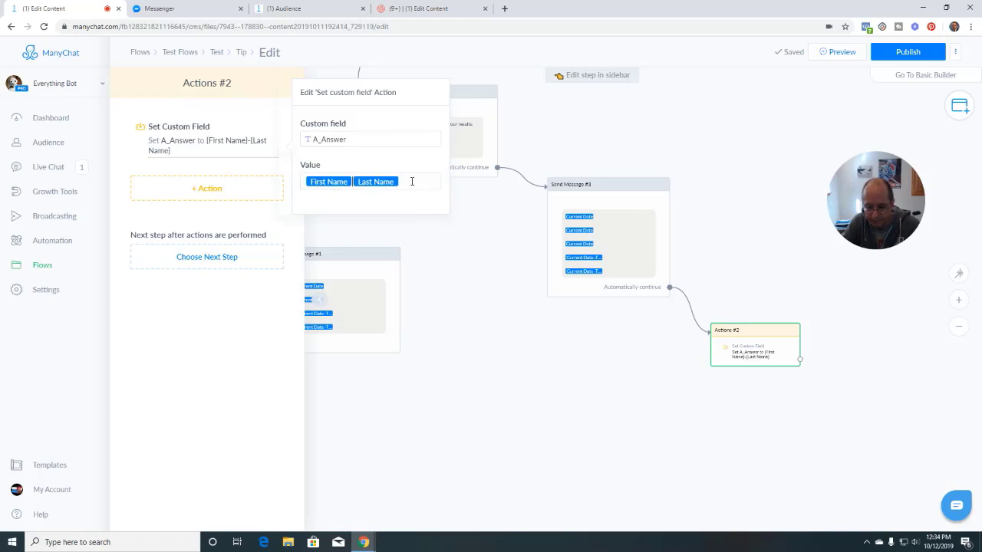
text(:)
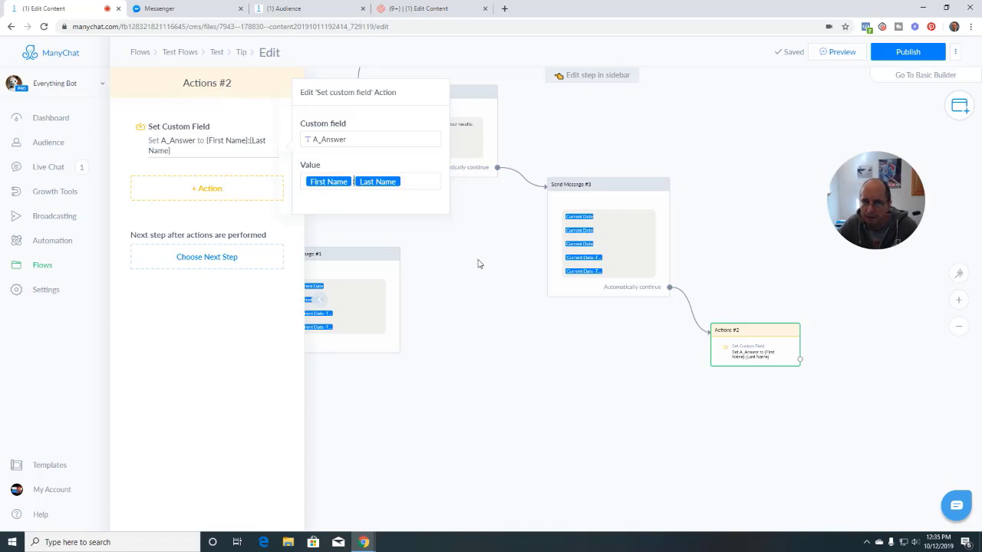
click(623, 375)
drag(800, 361, 813, 398)
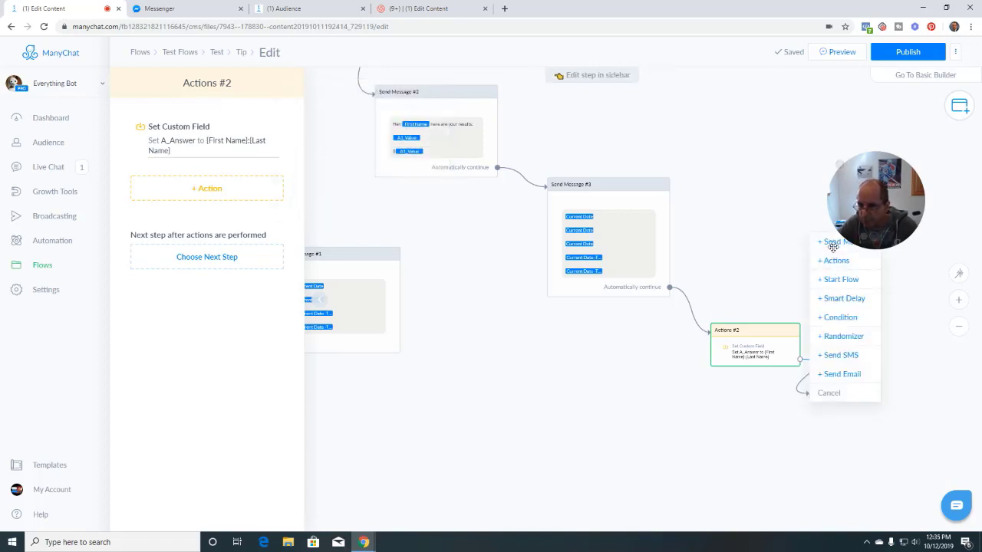
drag(833, 298, 846, 391)
click(902, 362)
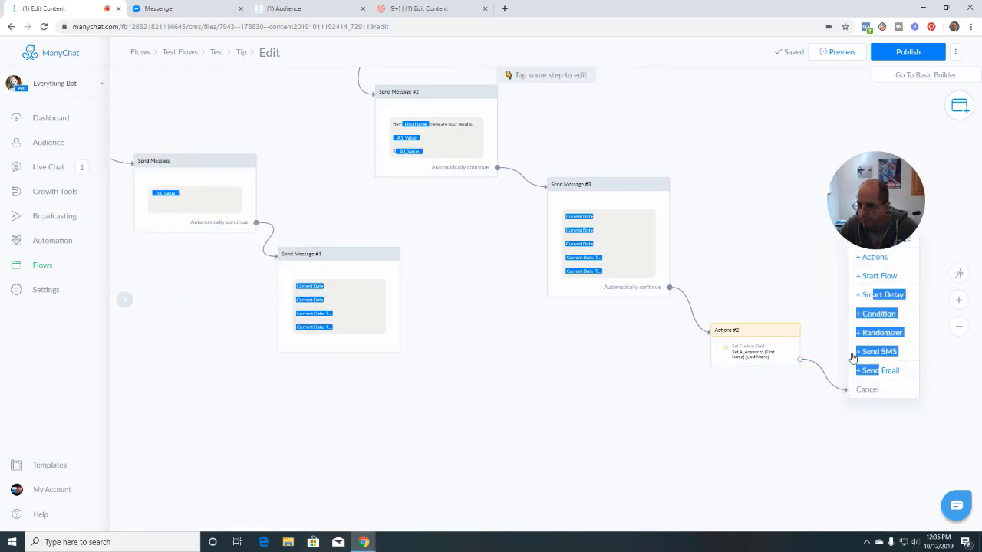
click(832, 299)
drag(865, 201, 865, 147)
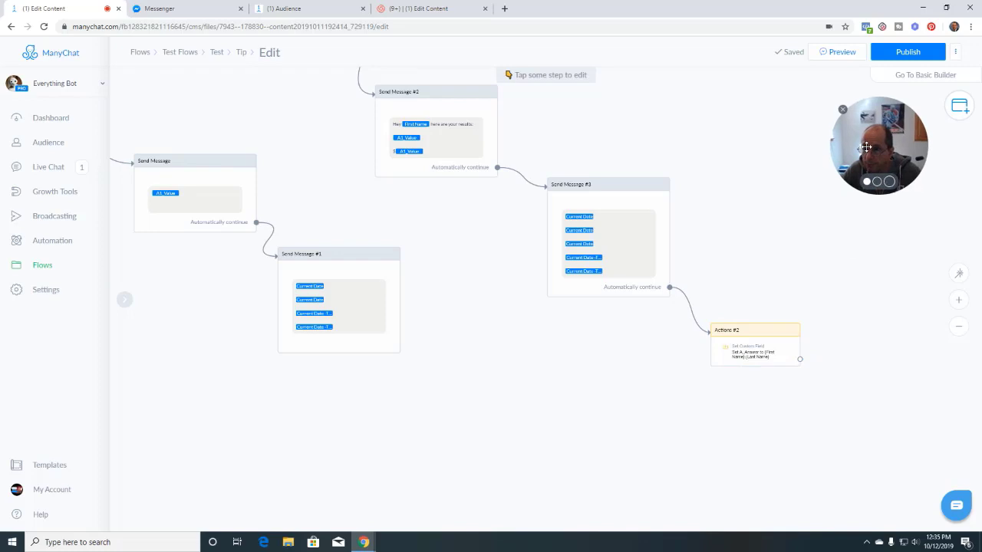
- Connect a new Send Message step after Actions #2 and insert the A_Answer variable as its text
drag(800, 360, 836, 376)
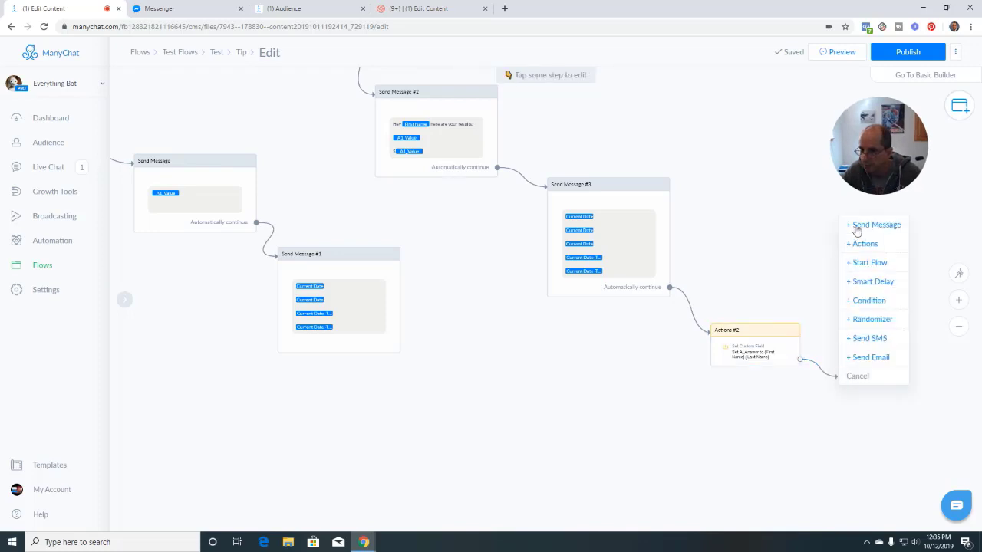
click(857, 227)
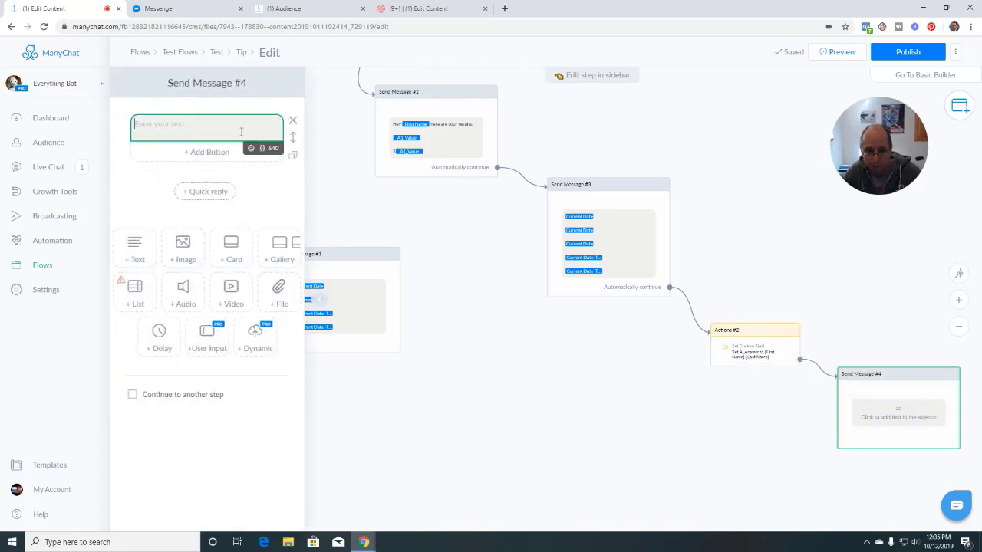
text({{)
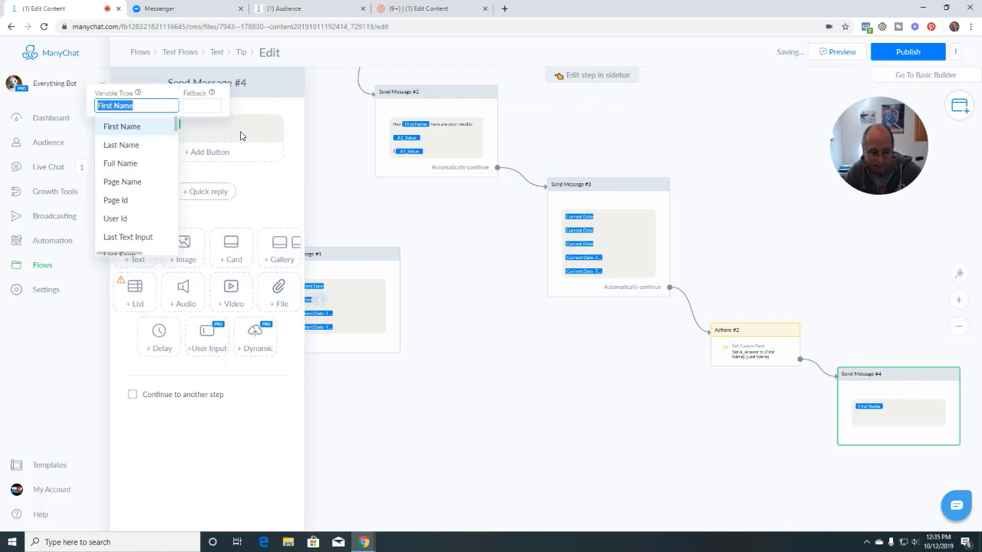
text(a_)
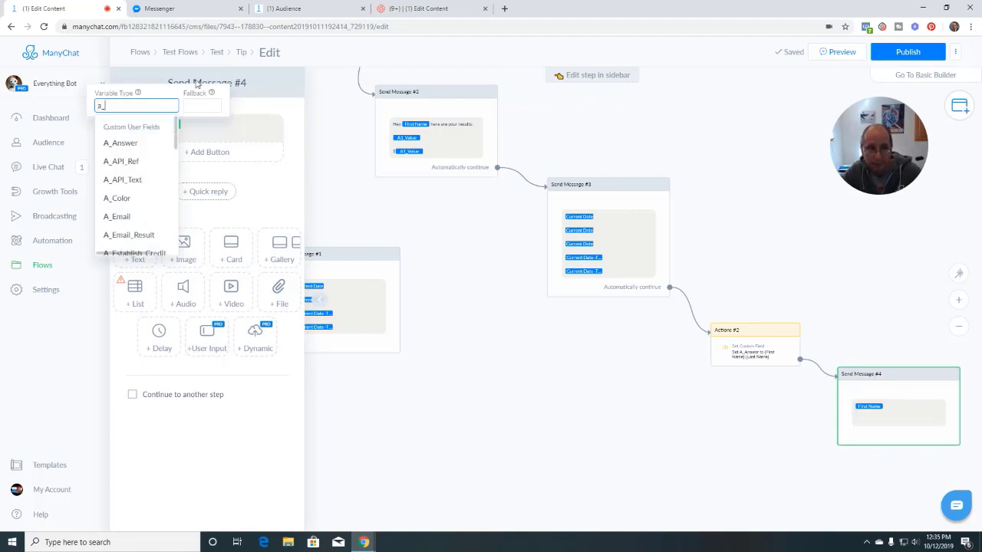
click(147, 144)
click(493, 219)
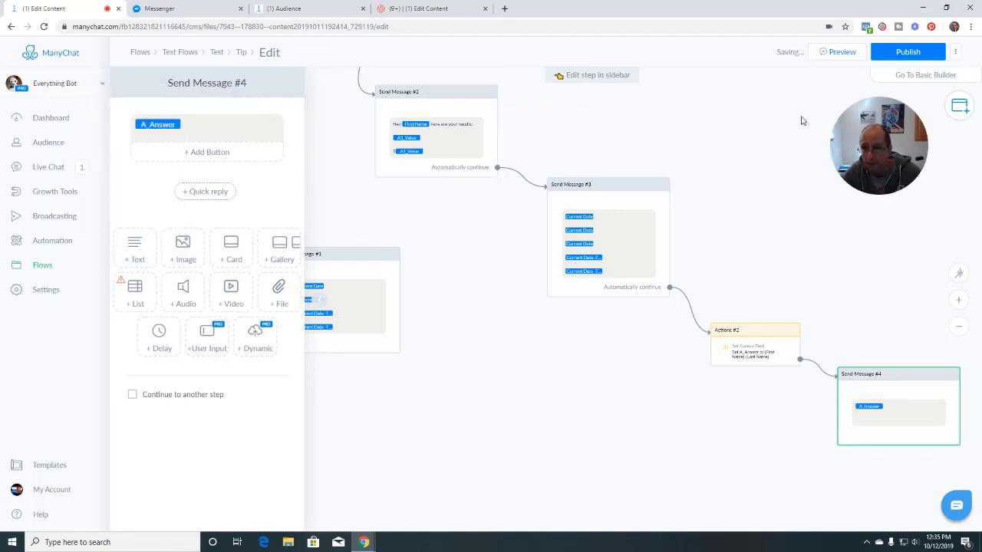
- Publish the flow and preview it in the Everything Bot conversation in Messenger
click(908, 51)
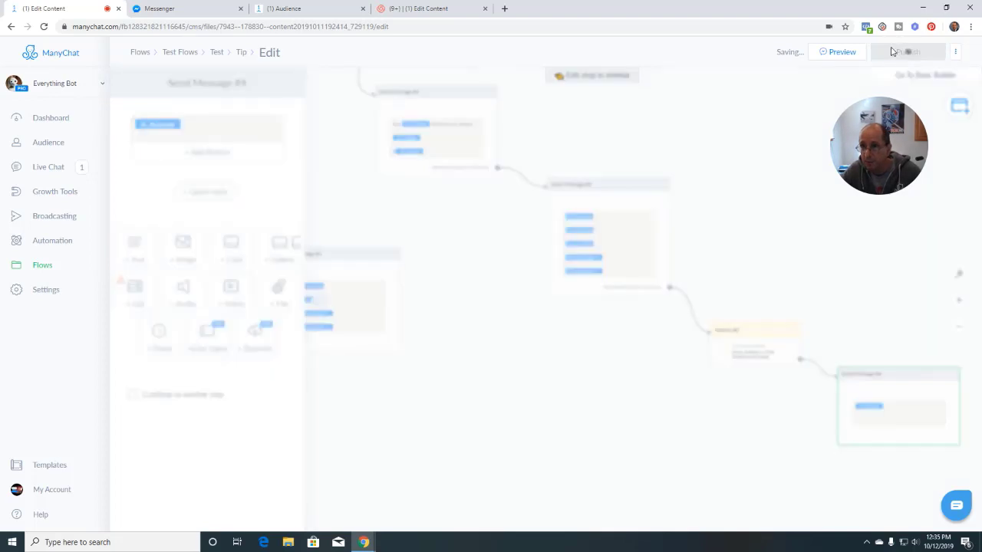
click(833, 54)
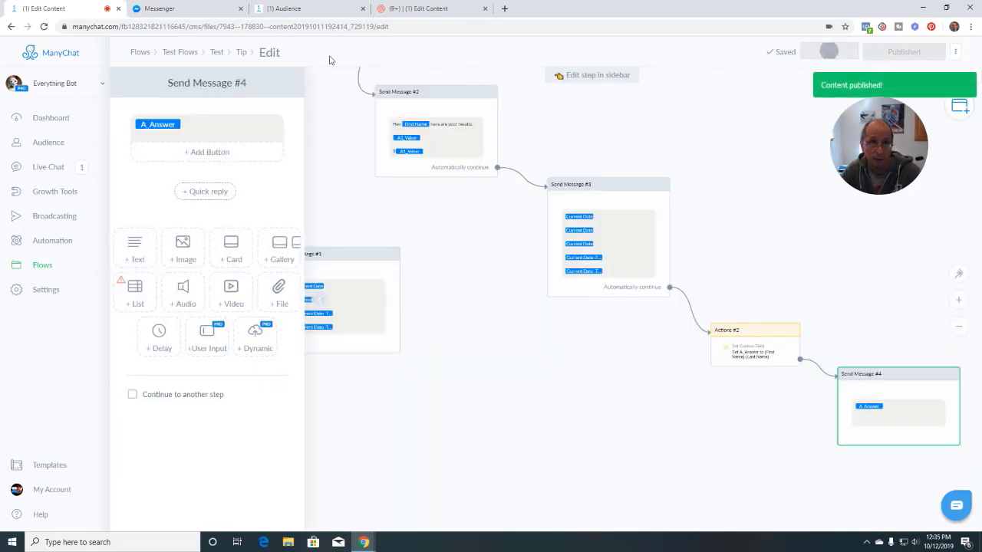
click(219, 10)
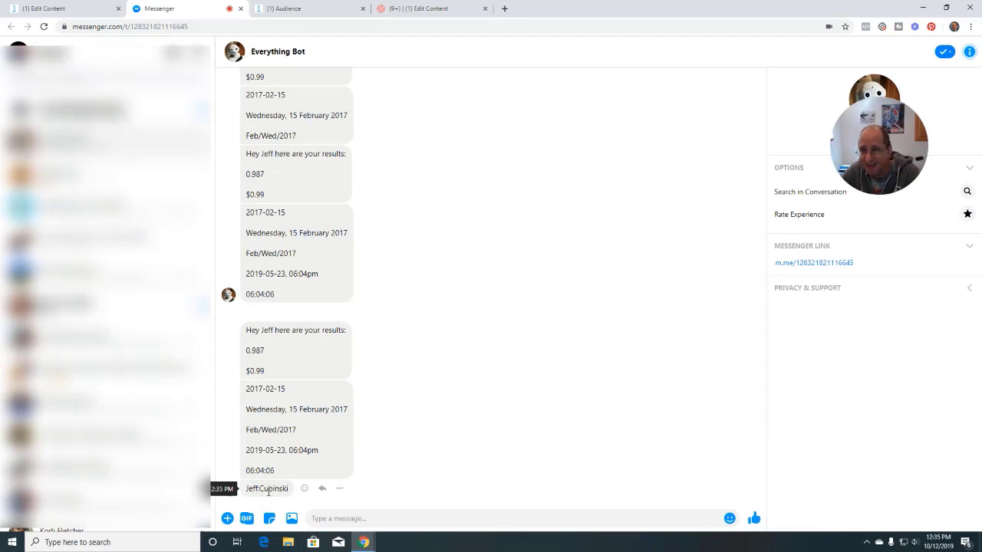
- Return to the flow editor and open the Actions #2 step
click(113, 11)
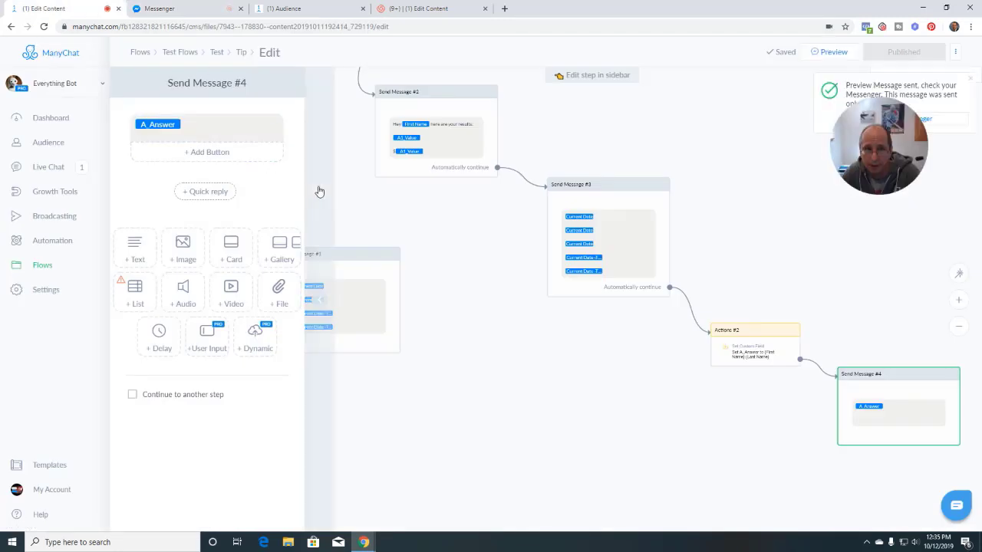
click(462, 251)
click(763, 354)
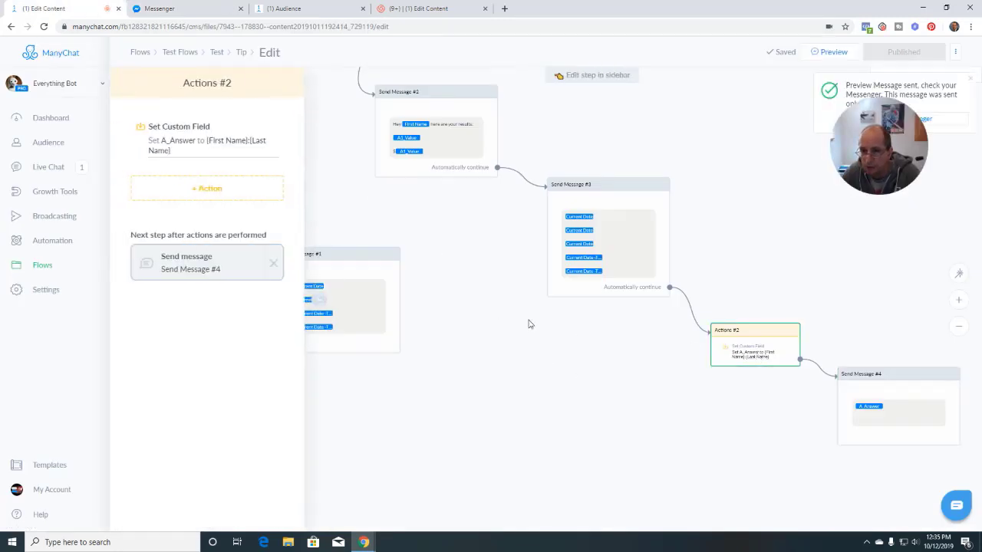